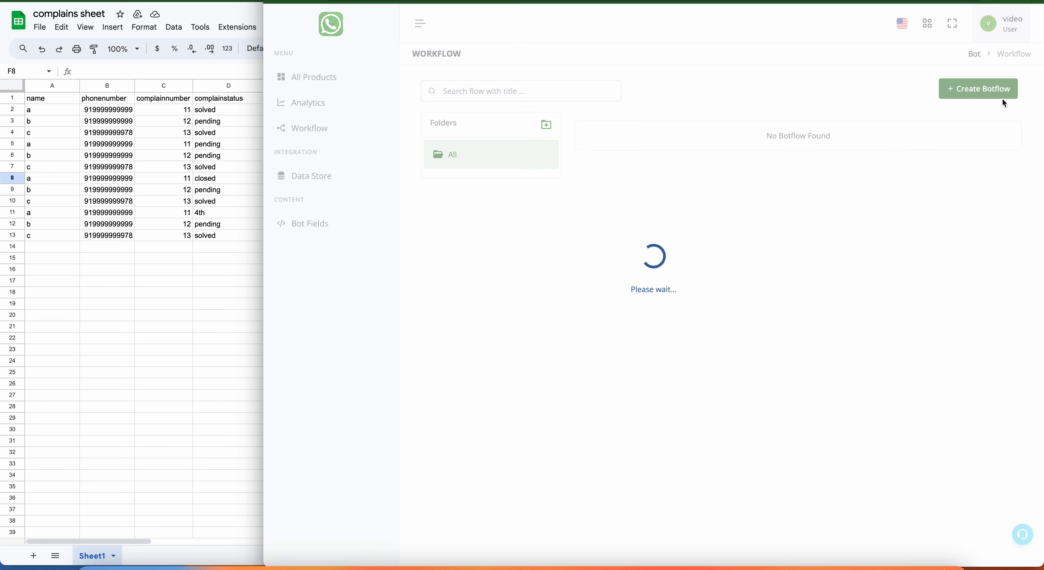
Step: Create a new botflow and name it "complain new 2"
left_click(1002, 100)
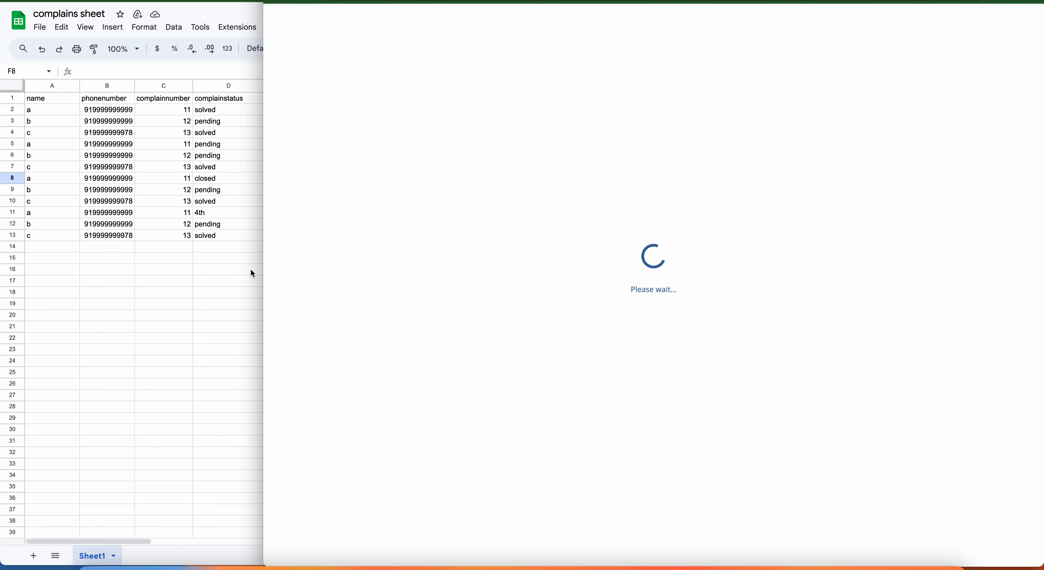
left_click_drag(264, 271, 238, 280)
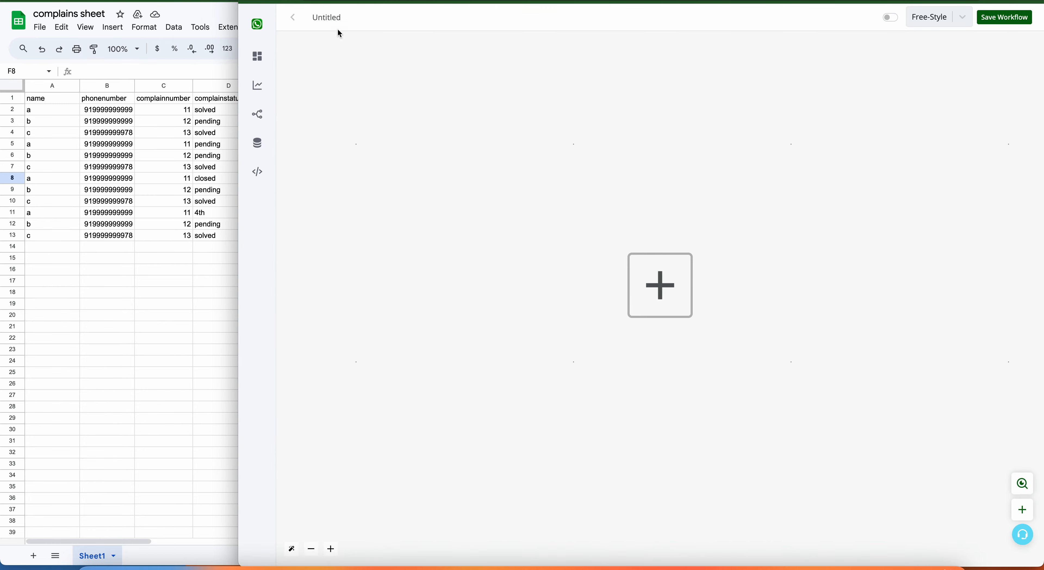
double_click(332, 20)
type("complain new 2")
Step: Add a WhatsApp Chat Bot trigger of the type Message Match Keyword Condition to the empty workflow
left_click(655, 274)
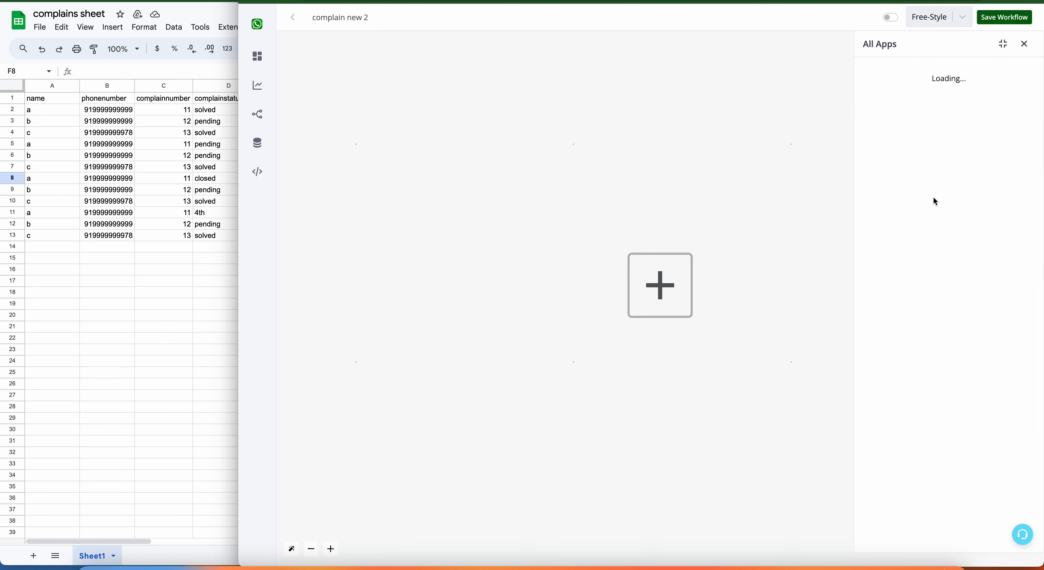
left_click(943, 118)
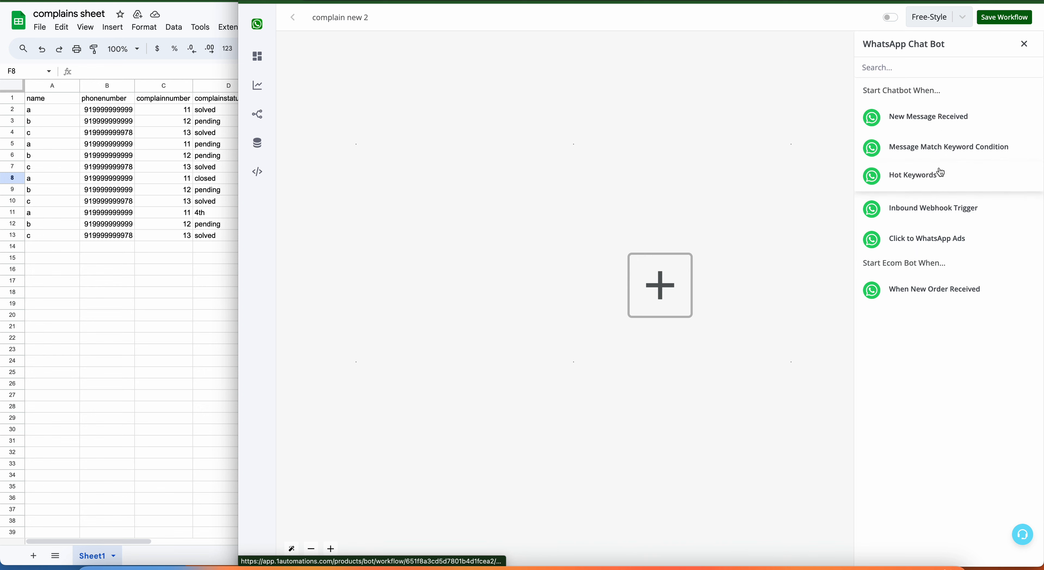
left_click(939, 147)
Step: Set the trigger to Working Channel with the condition that the incoming message is "complainbot2", and save it
left_click(940, 124)
left_click(943, 124)
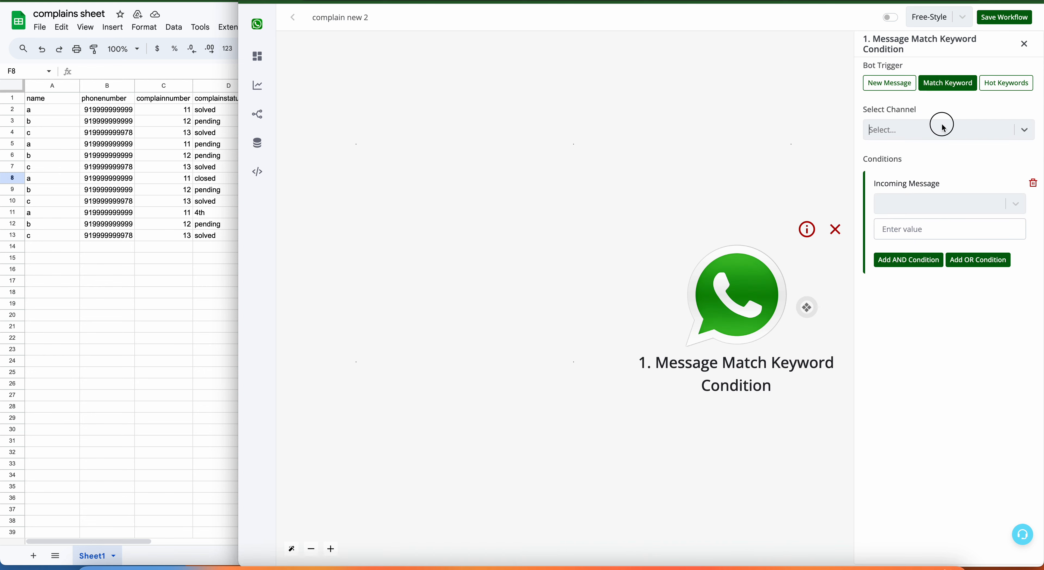
left_click(942, 125)
left_click(942, 125)
left_click(942, 124)
left_click(940, 176)
left_click(940, 203)
left_click(939, 246)
left_click(937, 227)
type("complainbot2")
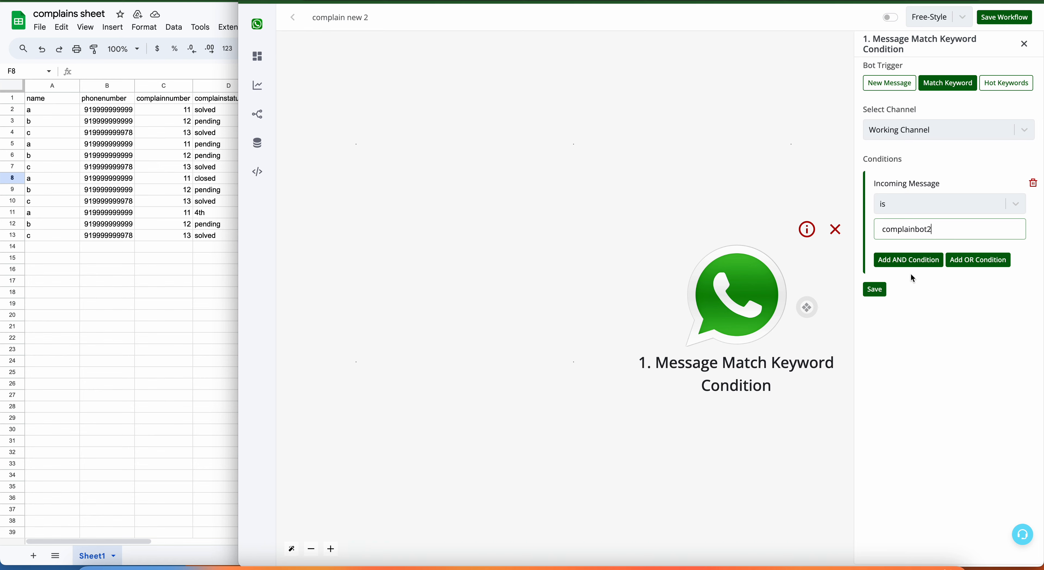
left_click(882, 291)
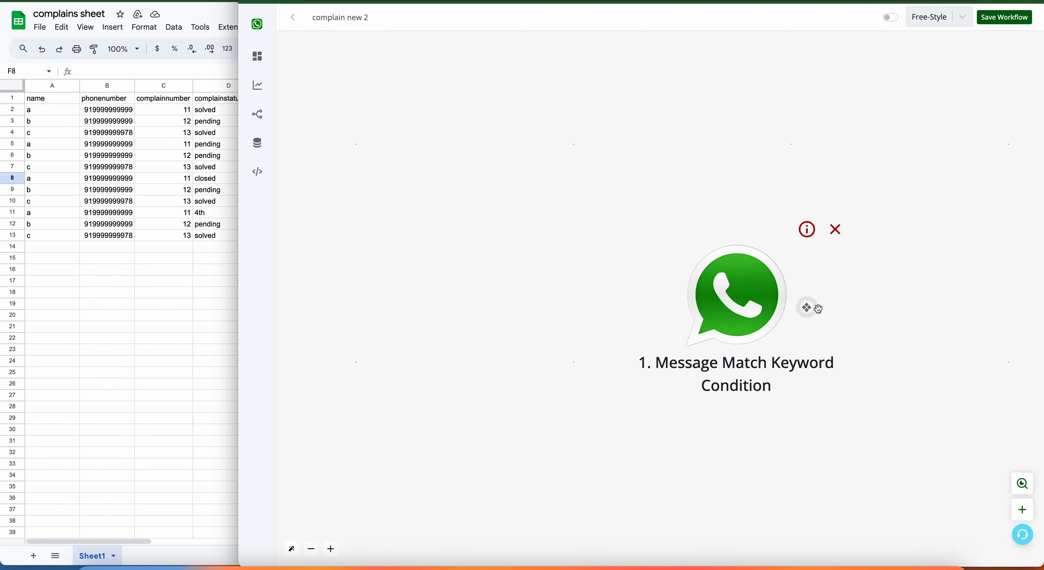
Step: Add an Ask Question text message after the trigger reading "Kindly share your complain number" and save the question
left_click(807, 307)
left_click(635, 292)
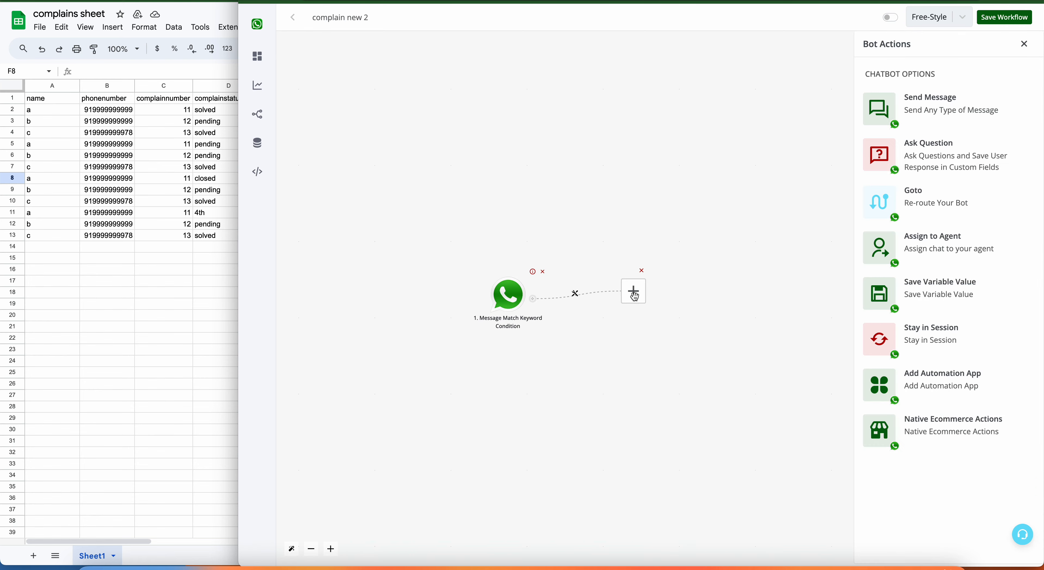
left_click(892, 154)
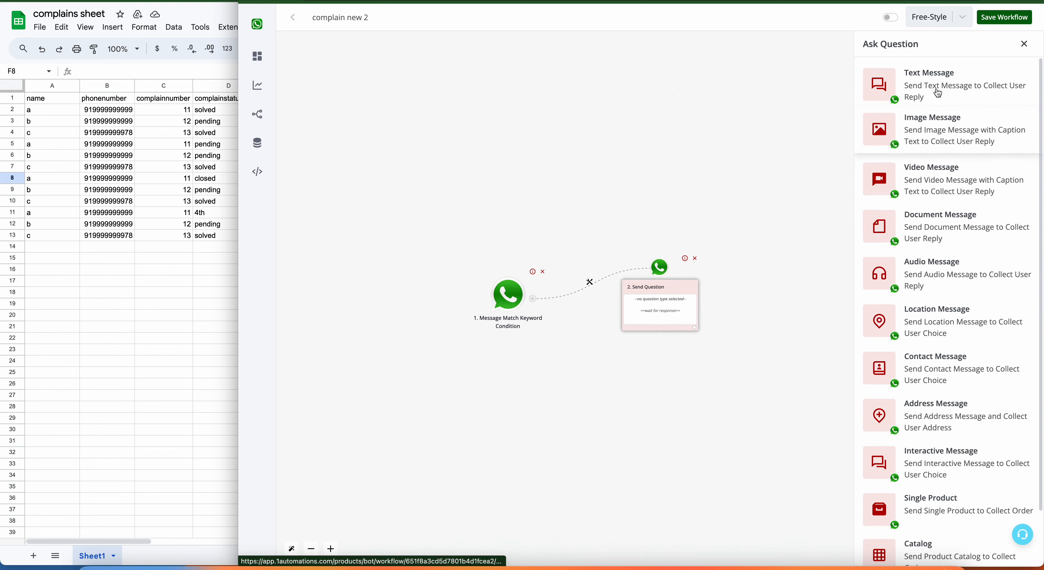
left_click(933, 166)
type("Kind")
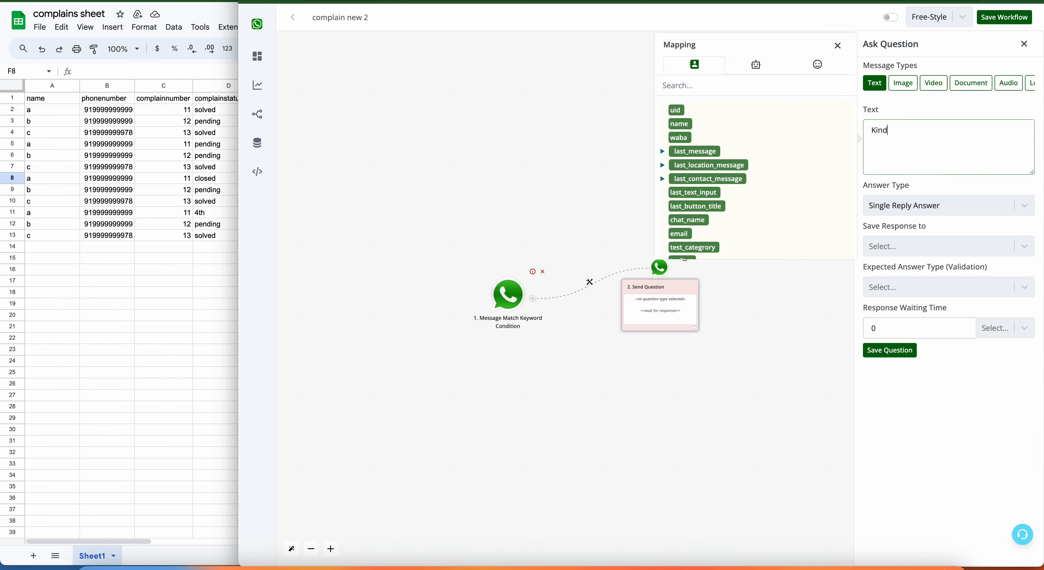
type("ly share your complain number")
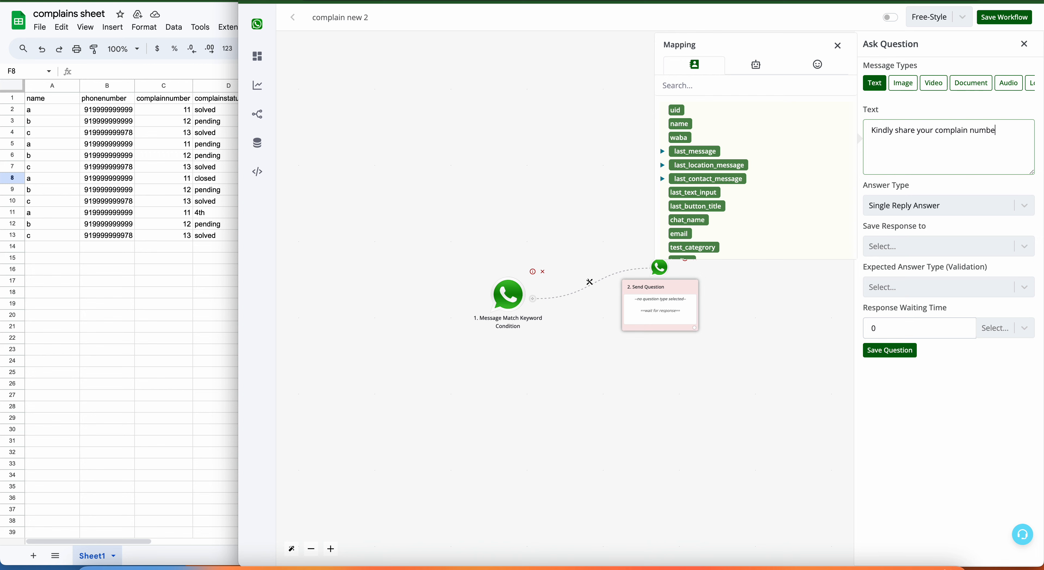
left_click(912, 352)
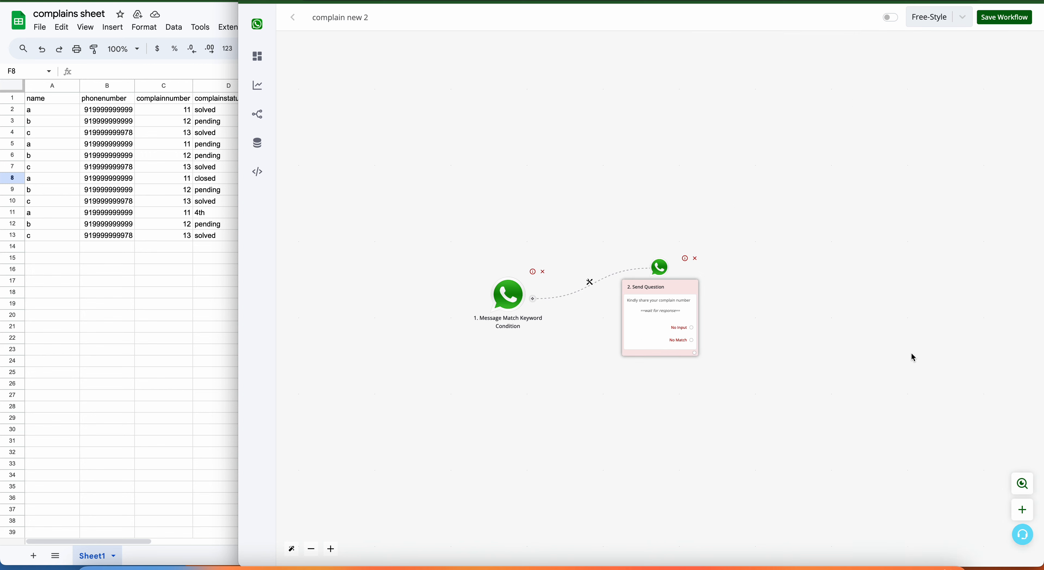
Step: Add a Google Sheet Lookup Spreadsheet Rows module connected to the main output of the question node
left_click(696, 353)
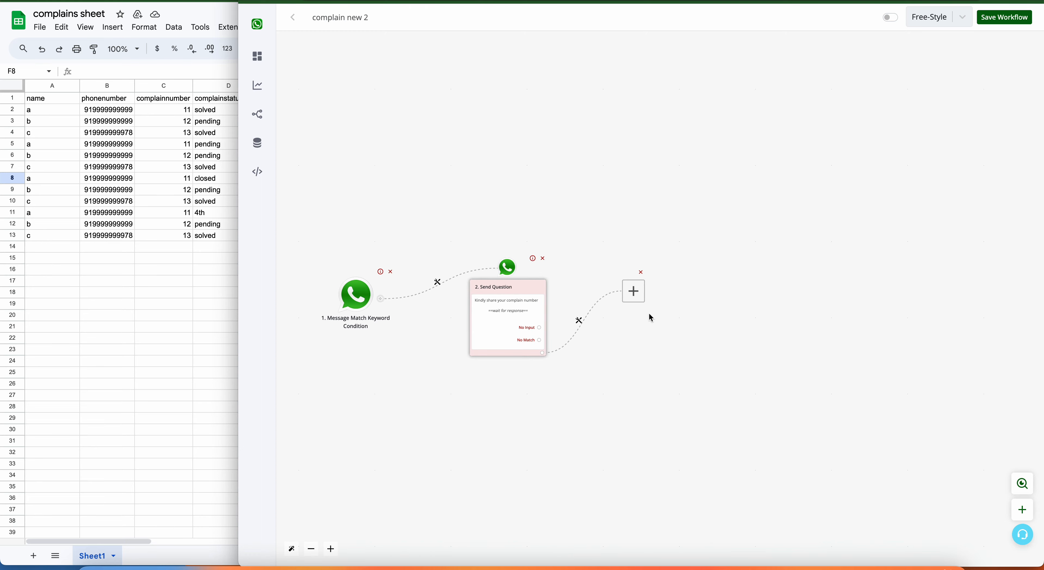
left_click(633, 291)
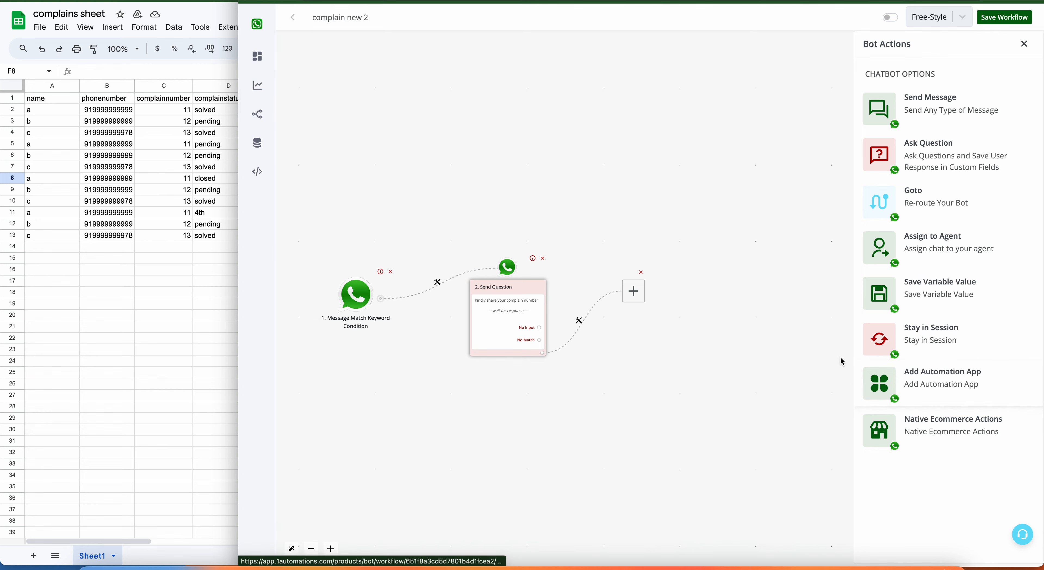
left_click(922, 398)
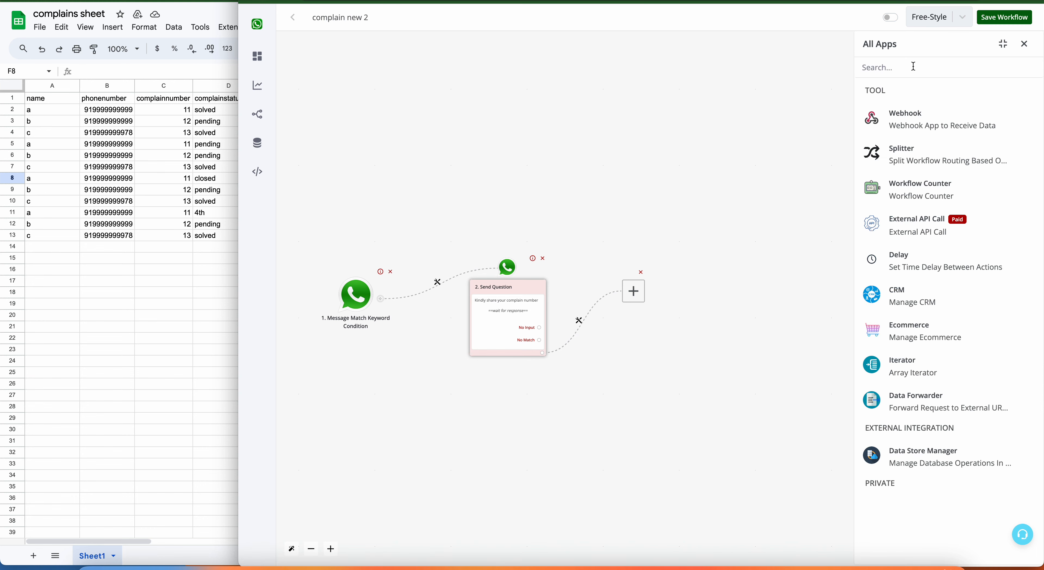
type("sheet")
left_click(947, 131)
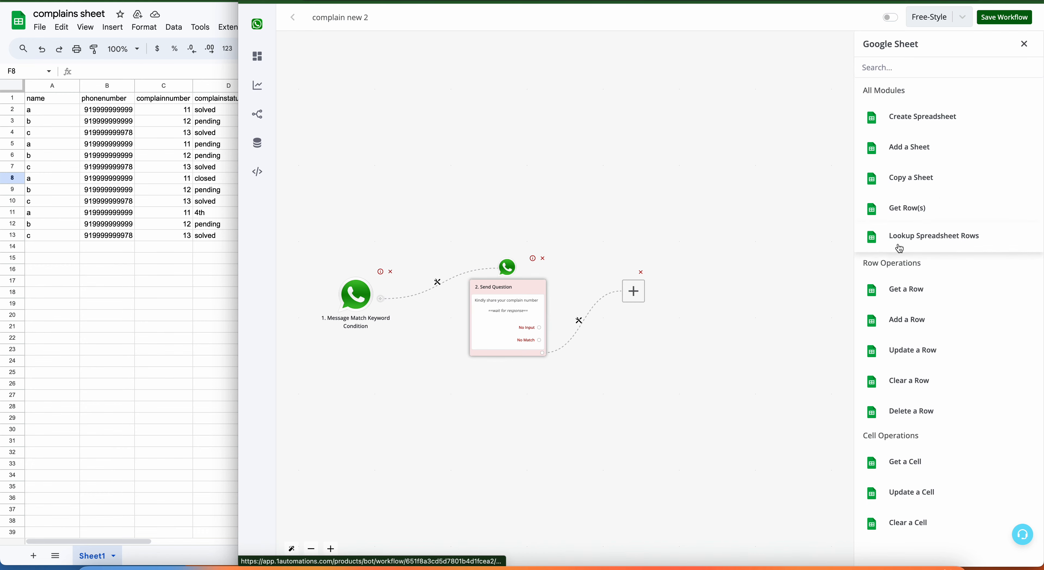
left_click(922, 243)
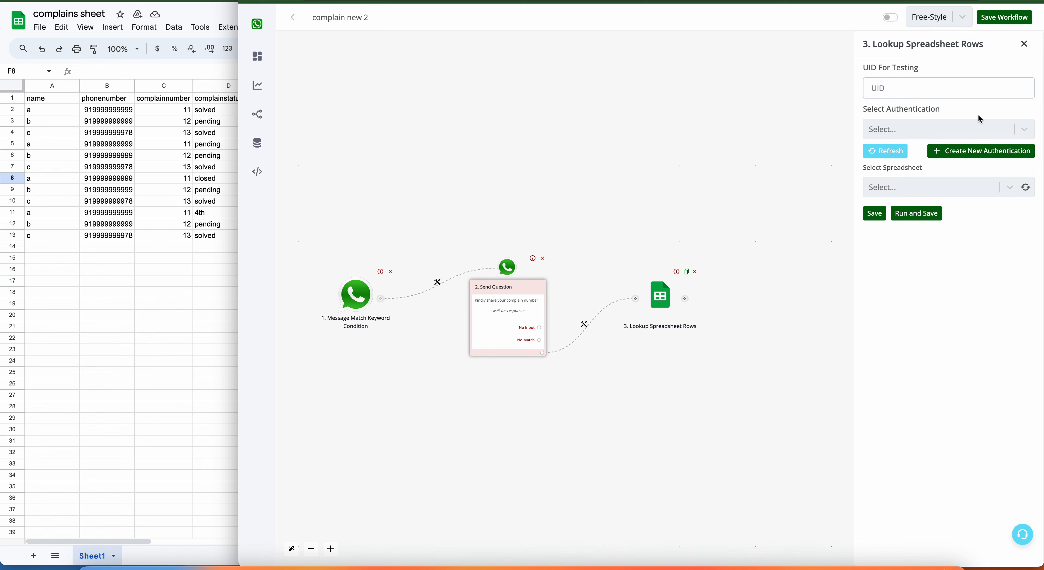
Step: Connect the lookup module with the wainbox authentication to Sheet1 of the "complains sheet" spreadsheet
left_click(1023, 131)
left_click(911, 157)
left_click(1028, 190)
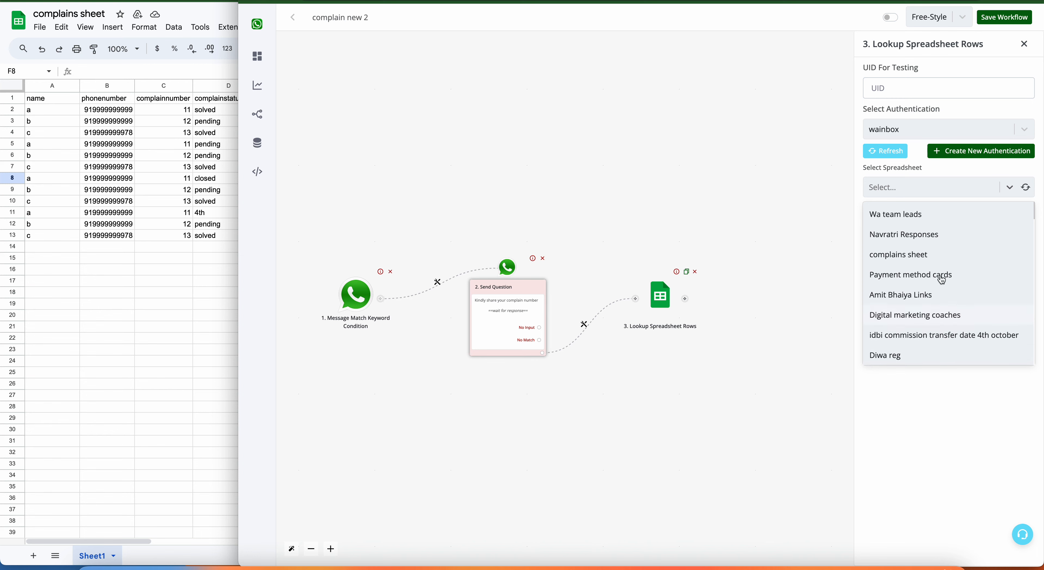
left_click(902, 260)
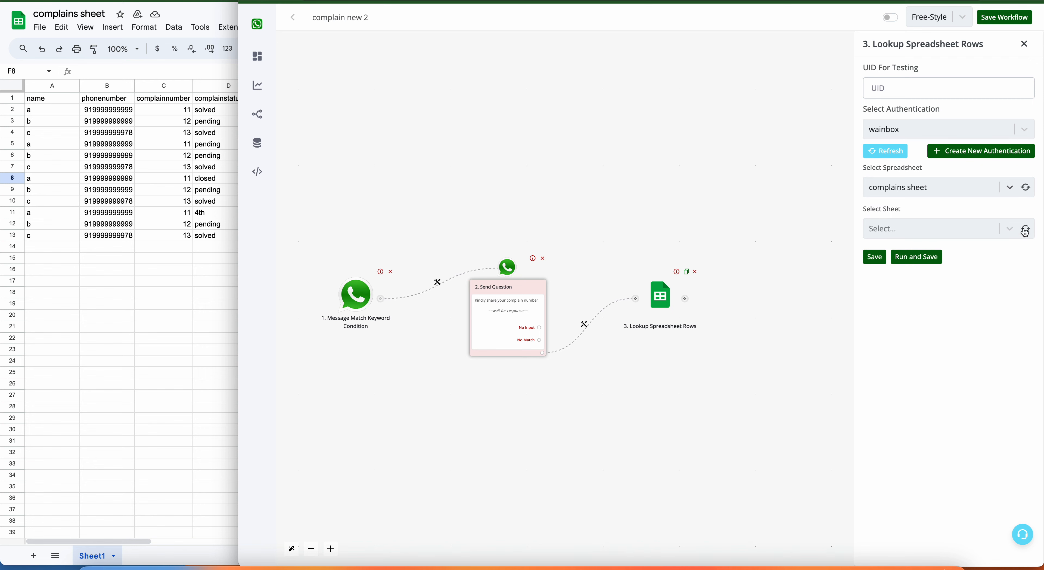
left_click(1026, 230)
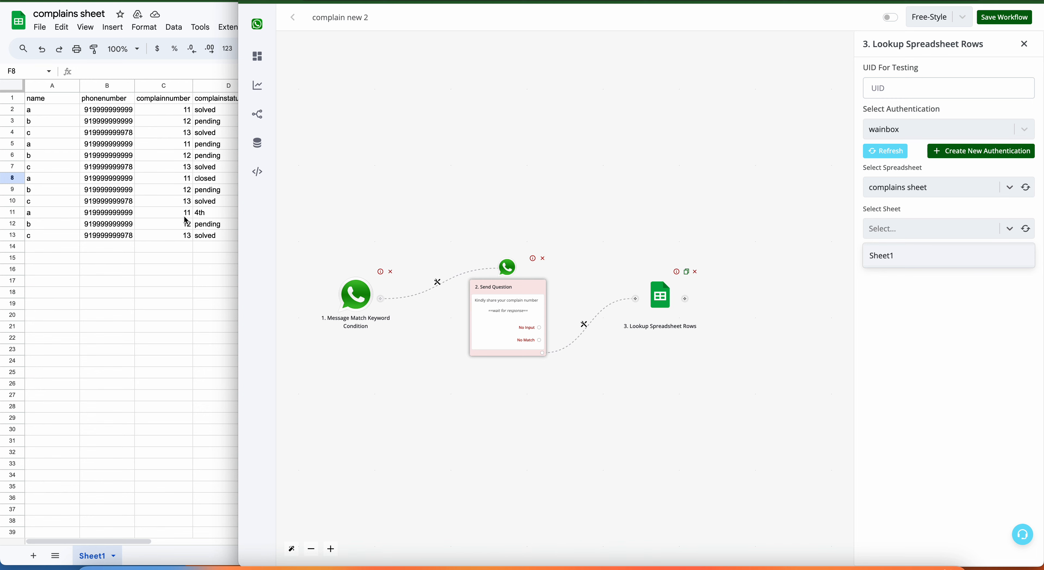
left_click(918, 255)
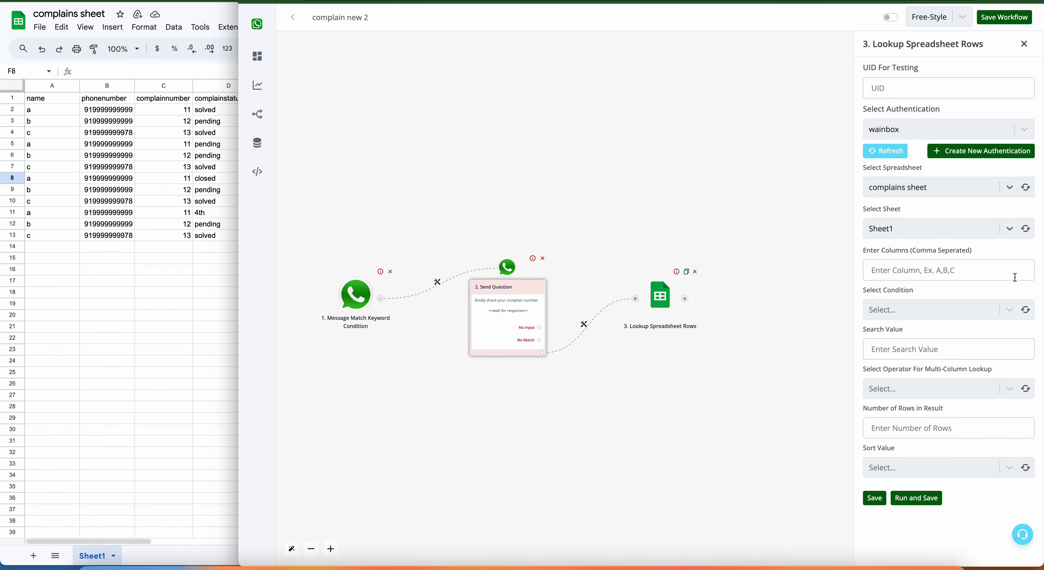
Step: Set the column searched by the spreadsheet lookup to C, the complain number column
left_click(908, 266)
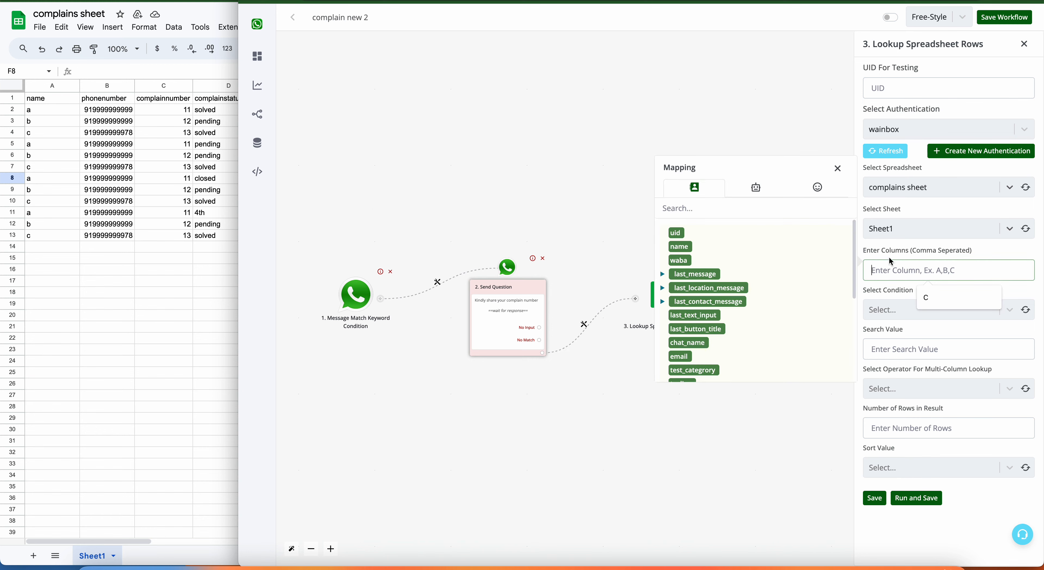
type("C")
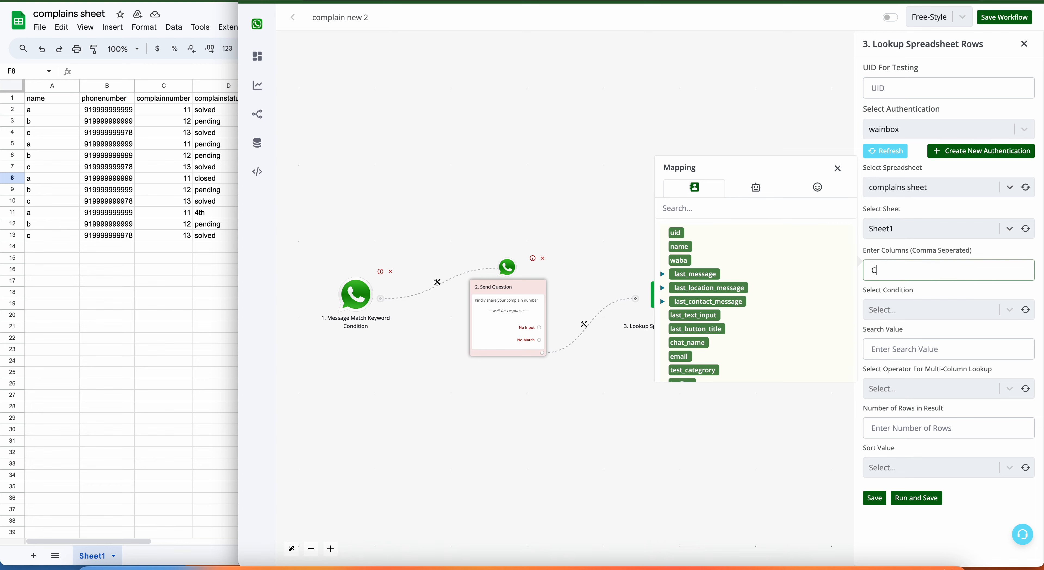
left_click(839, 168)
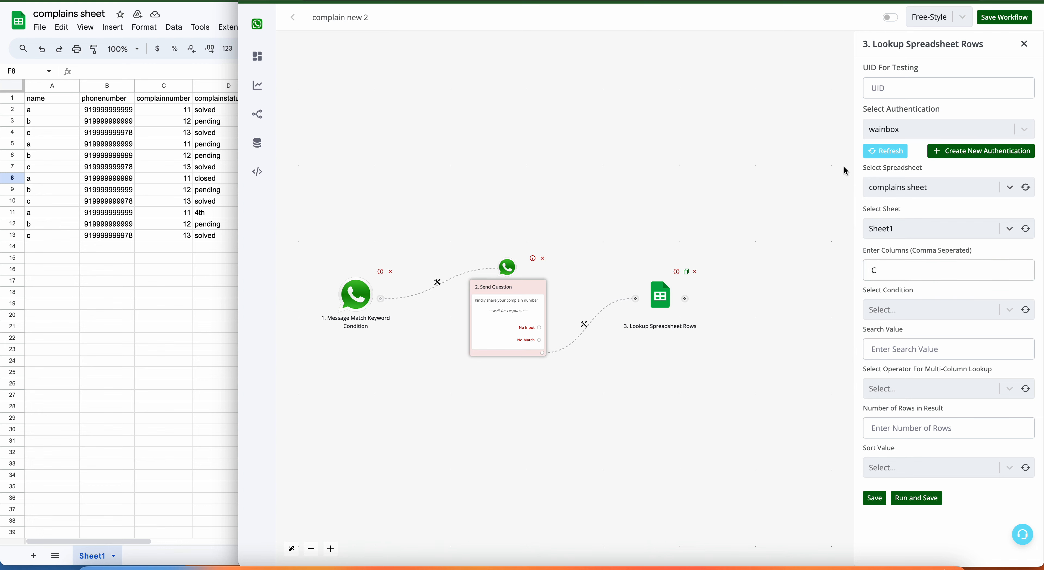
double_click(885, 262)
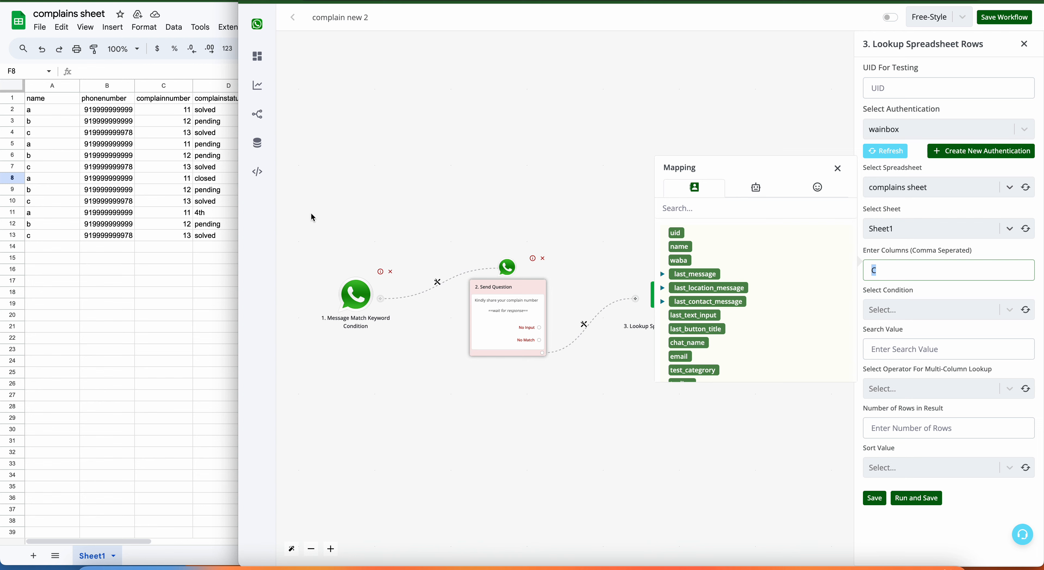
Step: Set the lookup condition to Equal to (Number)
left_click(901, 310)
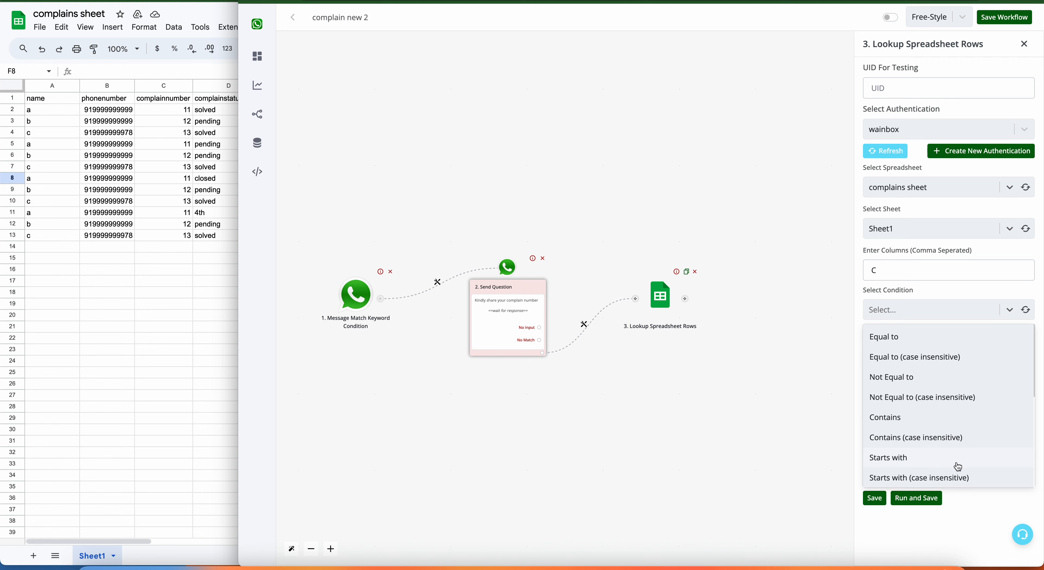
scroll(957, 467, "down", 2)
scroll(958, 467, "down", 4)
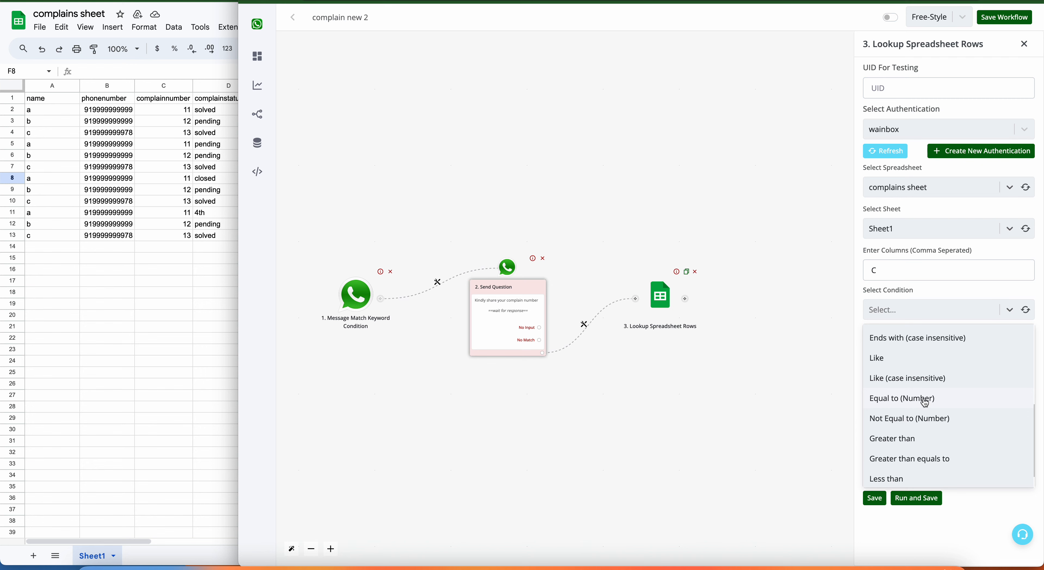
scroll(991, 425, "up", 5)
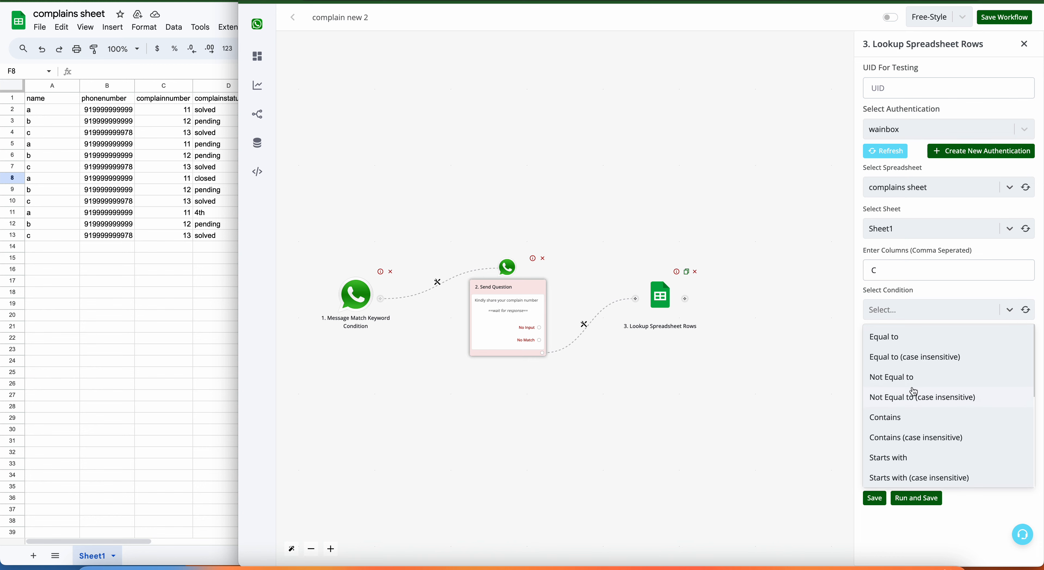
scroll(912, 392, "down", 3)
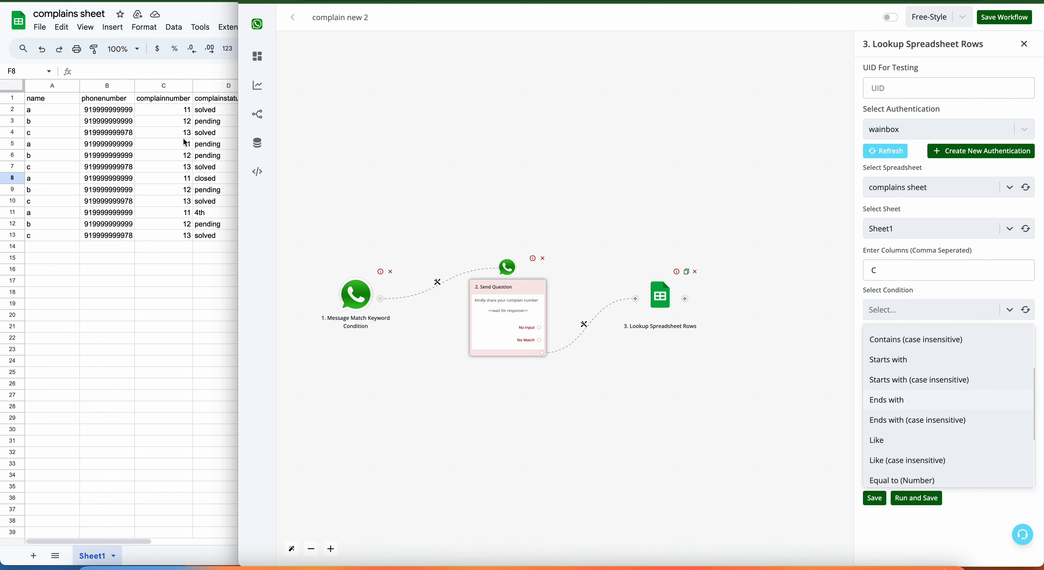
scroll(952, 446, "down", 3)
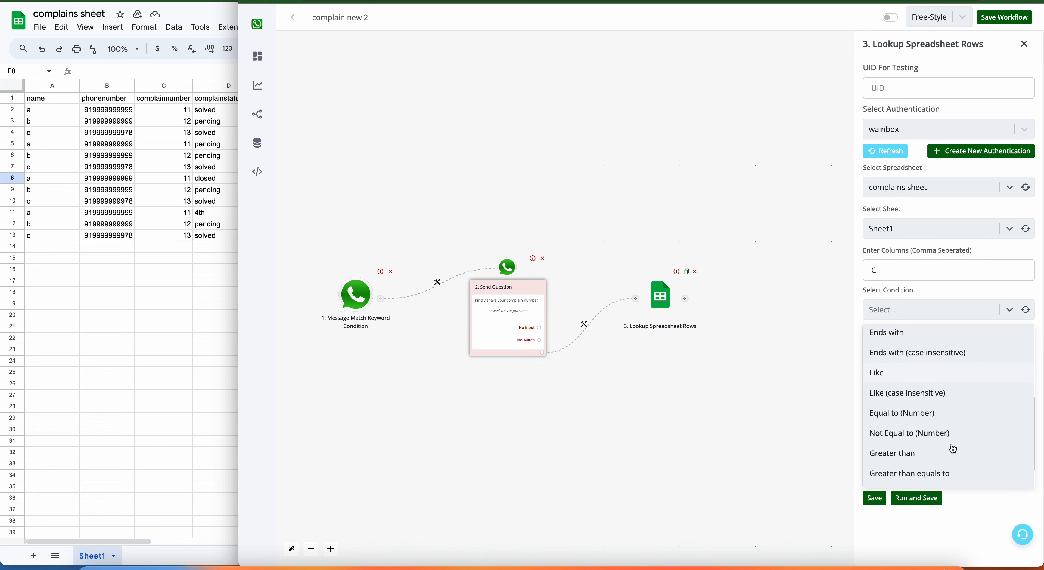
left_click(931, 417)
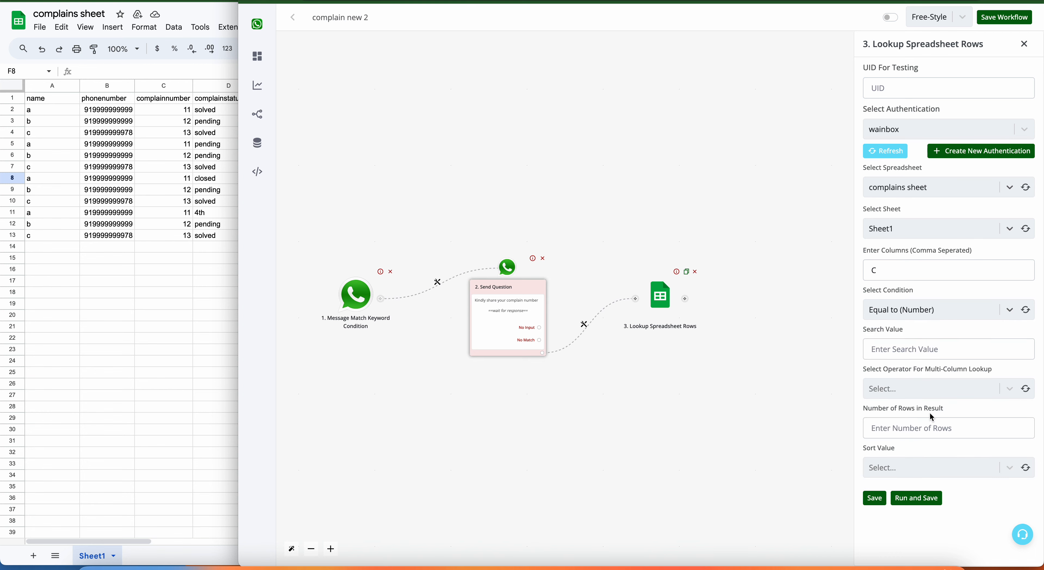
Step: Map the last_text_input contact field as the search value of the lookup
left_click(907, 353)
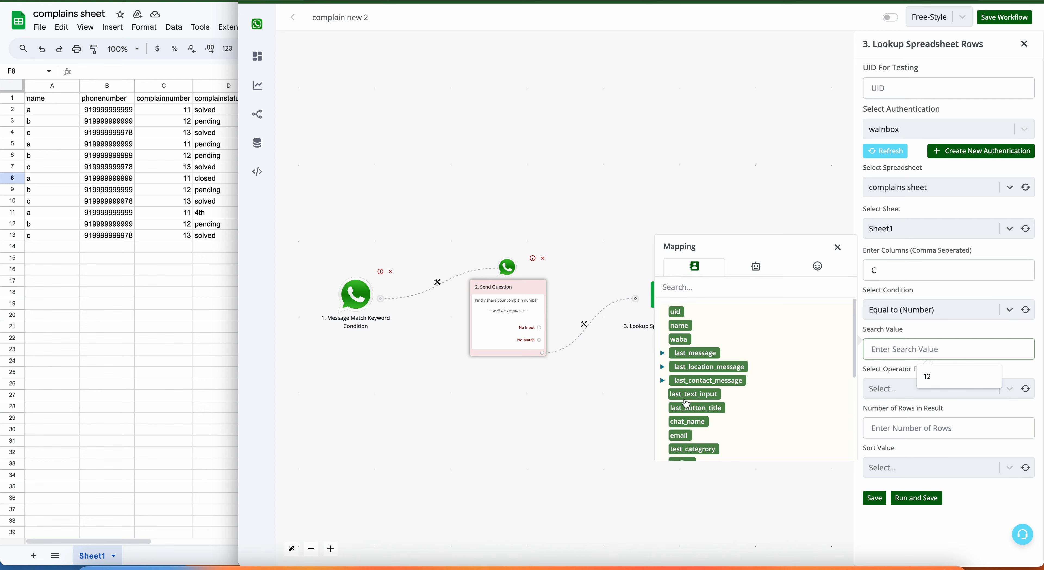
left_click_drag(691, 402, 925, 355)
triple_click(926, 356)
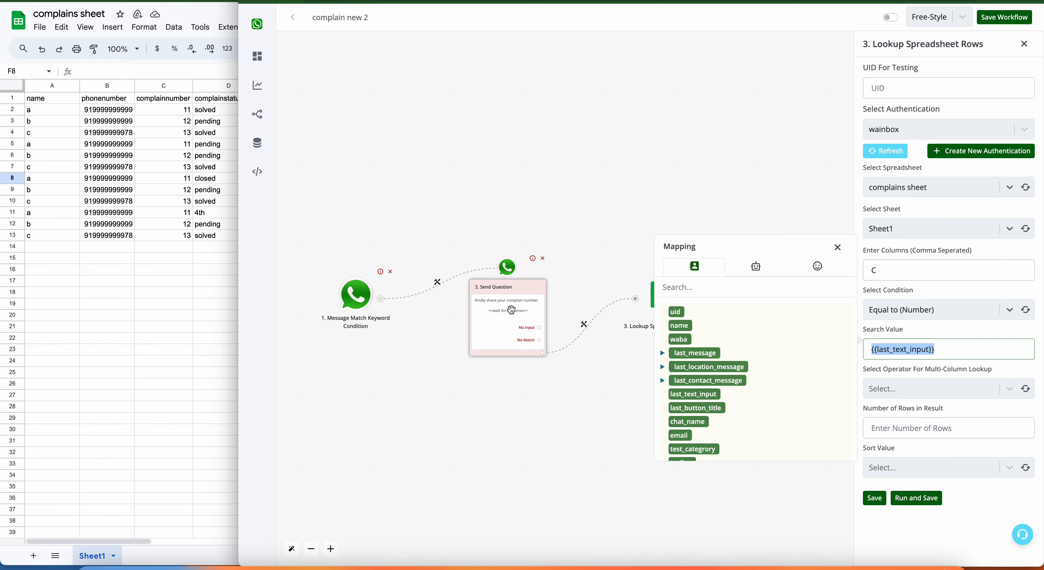
left_click(948, 354)
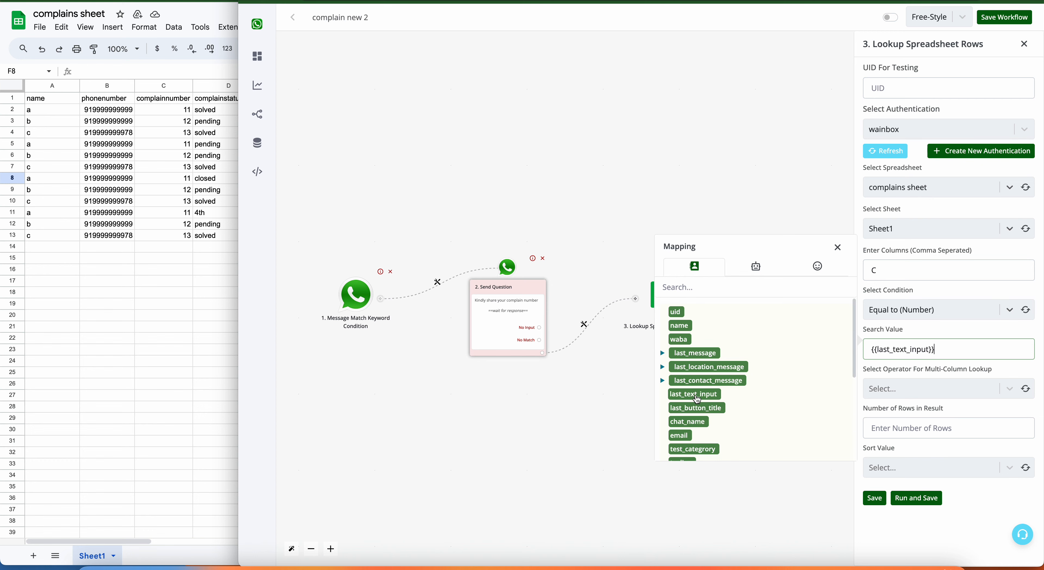
left_click(928, 354)
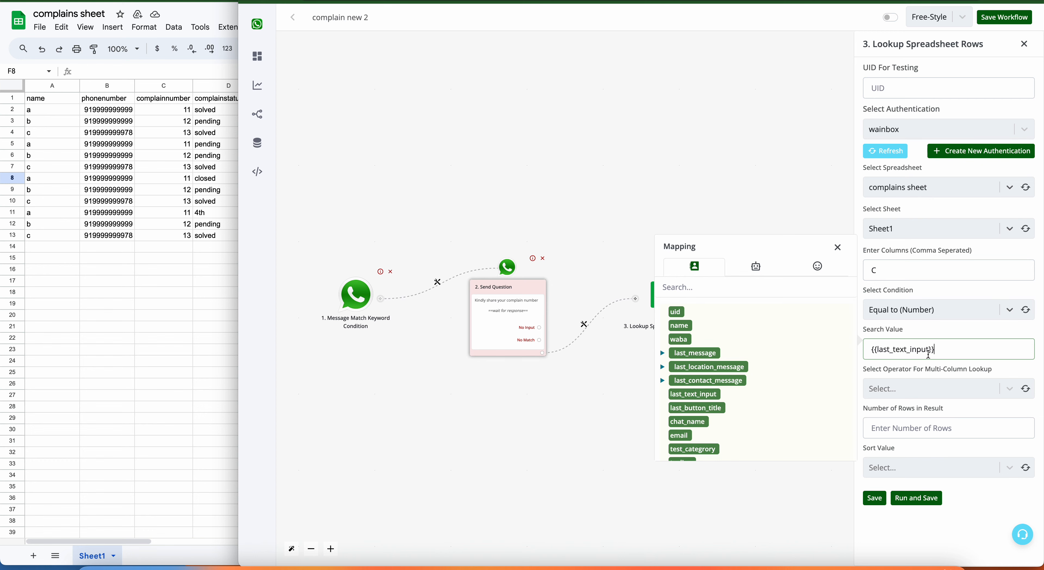
Step: Set the operator for multi-column lookup to OR in the Lookup Spreadsheet Rows module
left_click(991, 389)
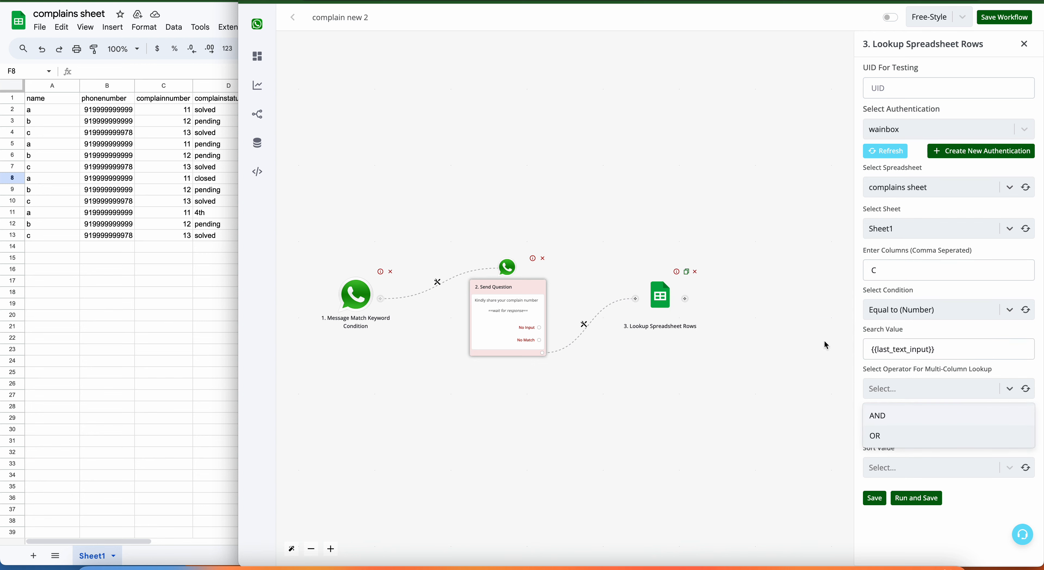
left_click(896, 349)
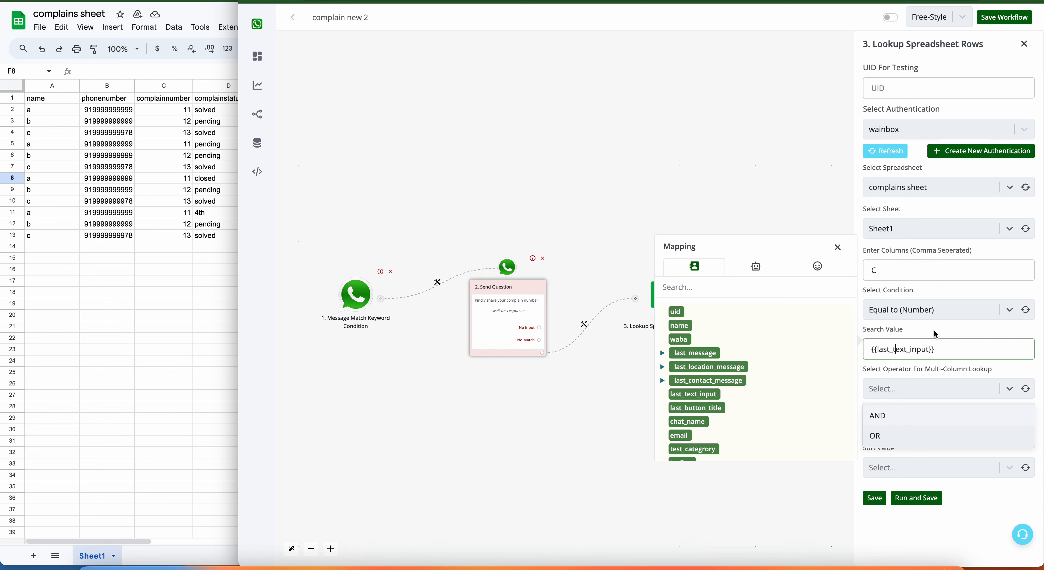
left_click_drag(937, 349, 871, 349)
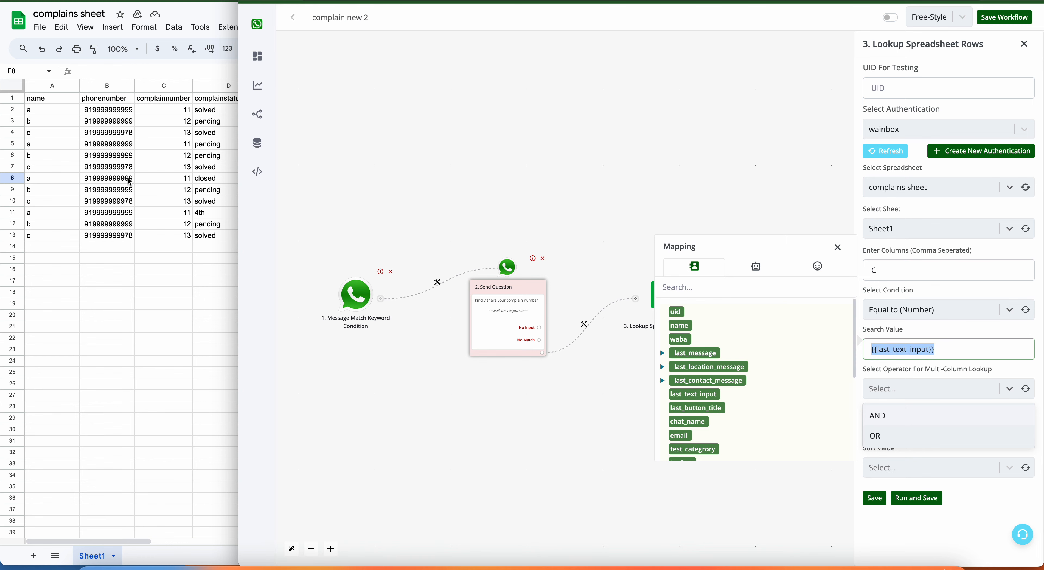
left_click(895, 436)
Step: Limit the number of rows in the lookup result to 1
left_click(982, 426)
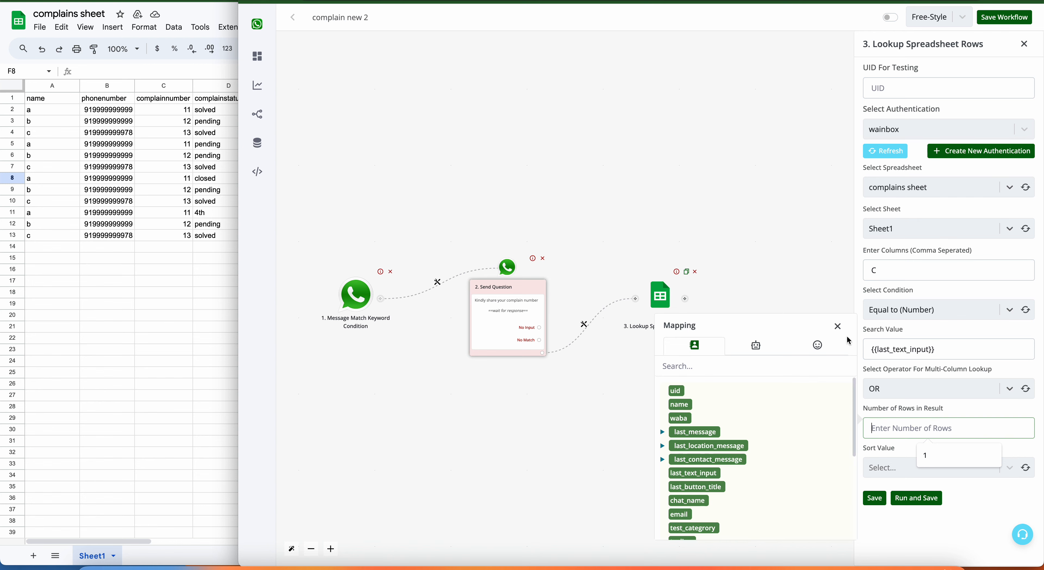
left_click(839, 327)
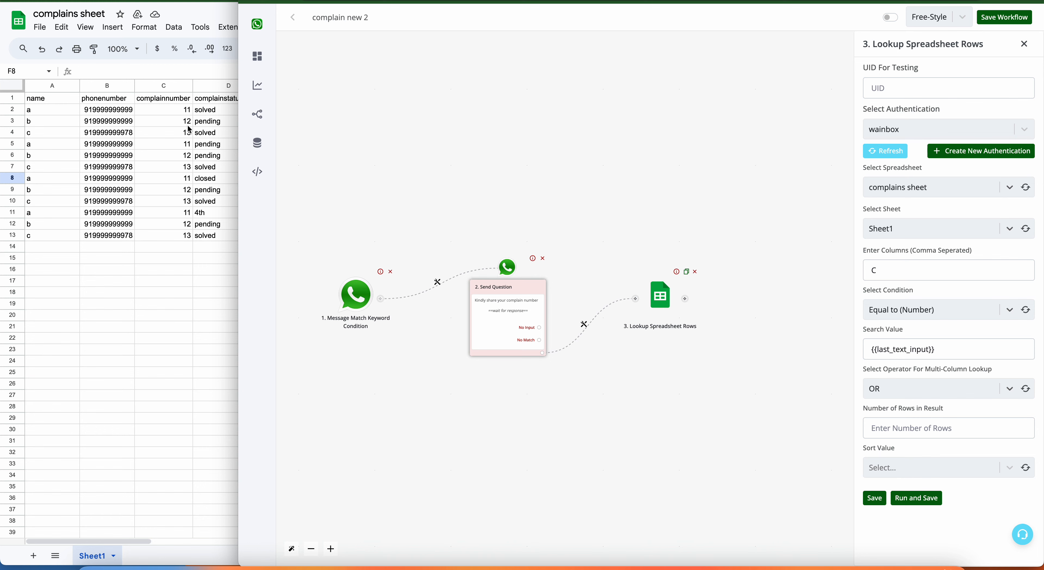
left_click(930, 428)
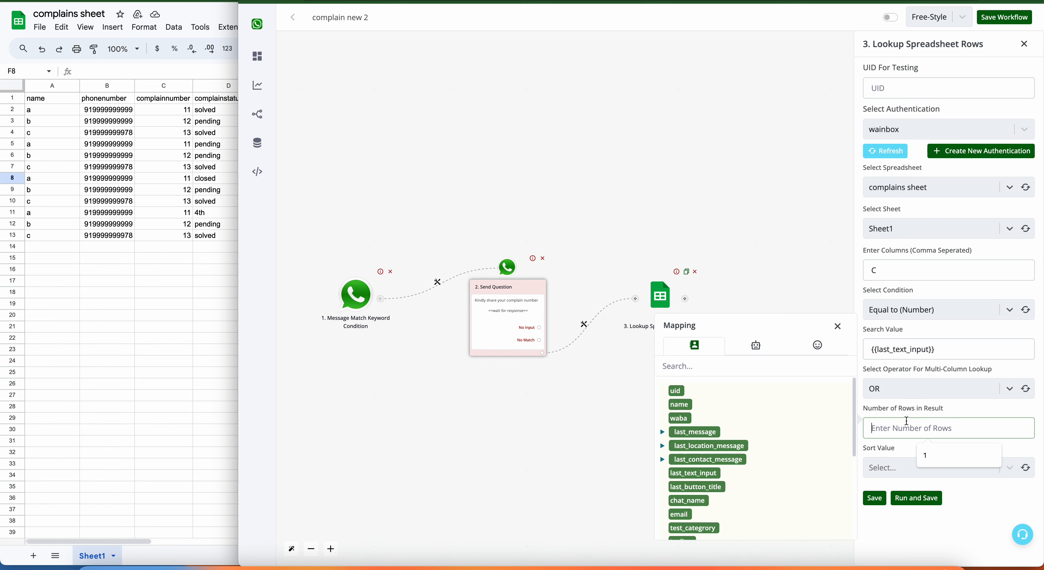
type("1")
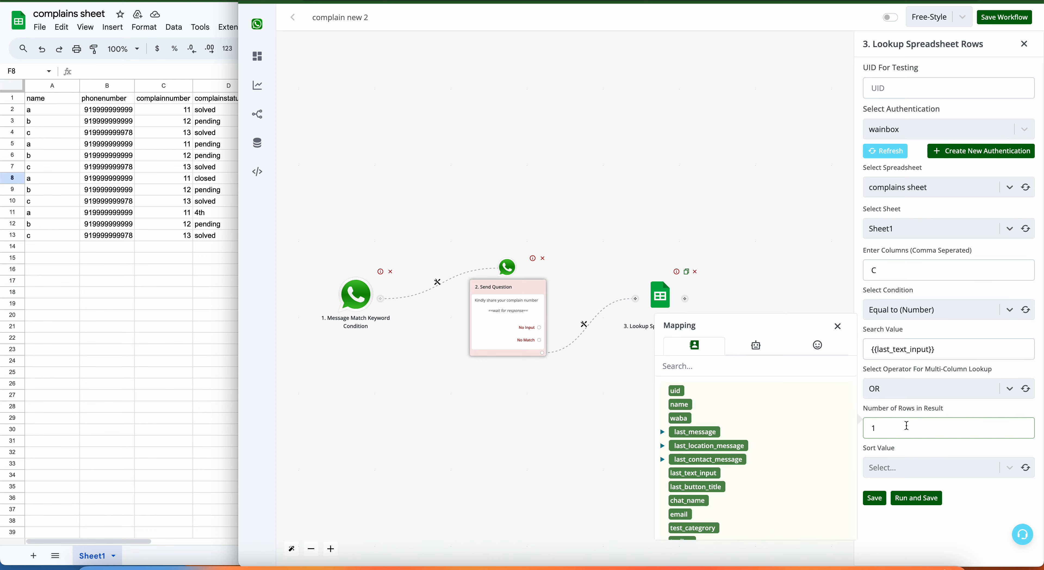
Step: Compare the first and last sheet rows with complain number 11, and set the lookup's sort value to Top
left_click(1006, 470)
left_click(884, 424)
double_click(884, 424)
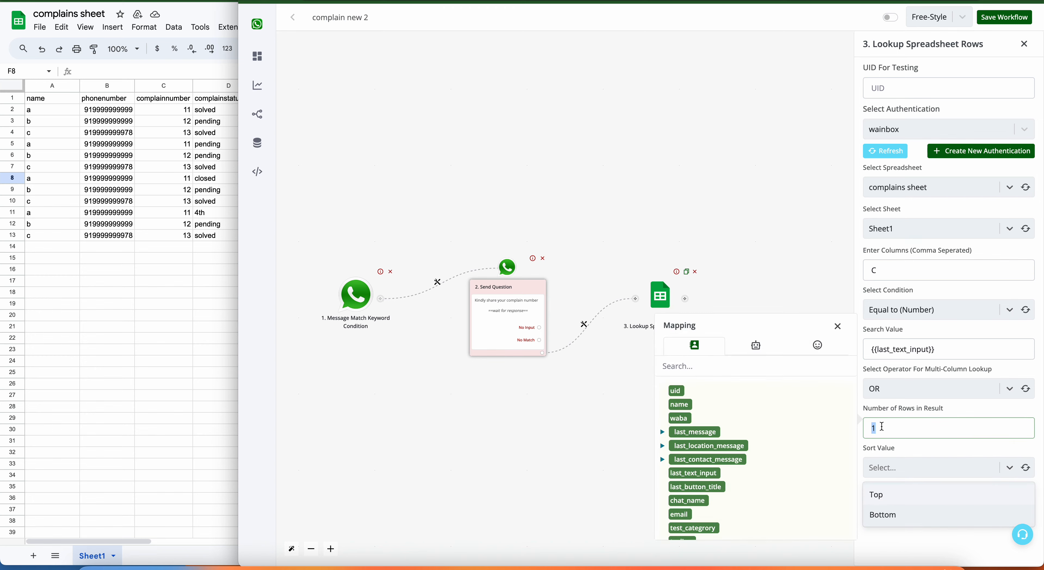
left_click(173, 113)
left_click(173, 111)
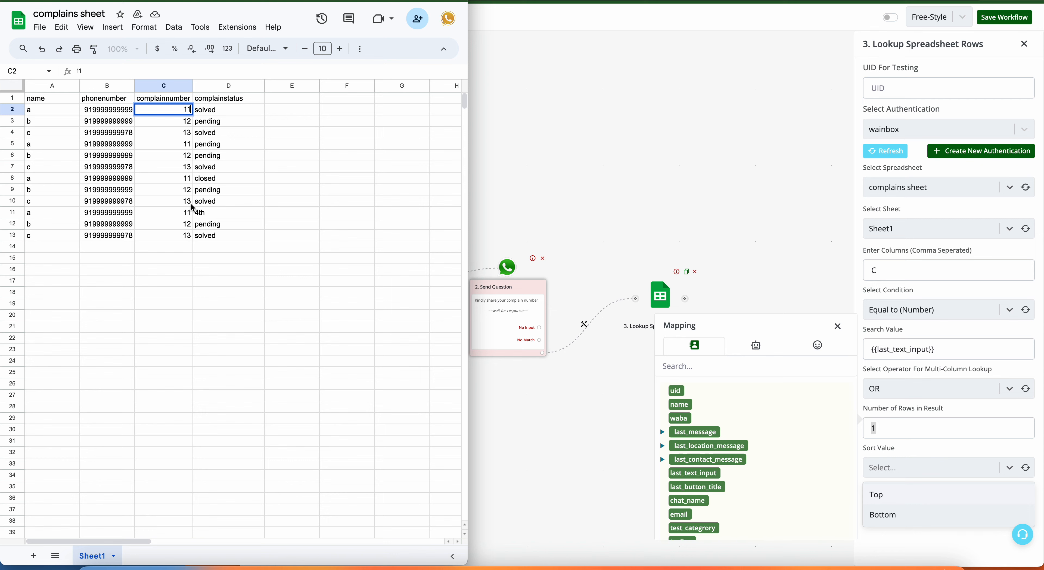
left_click(186, 217)
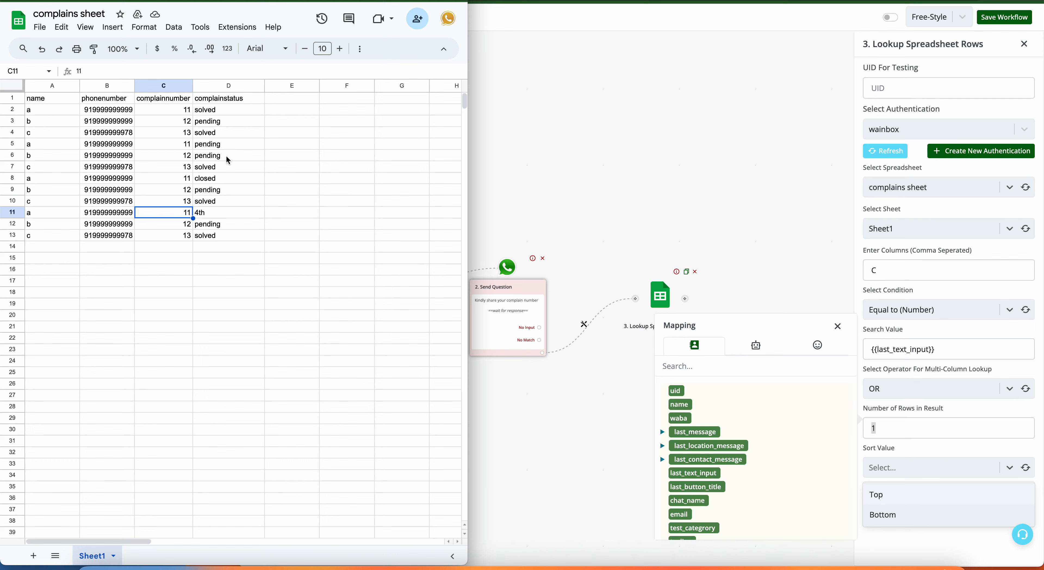
left_click(188, 114)
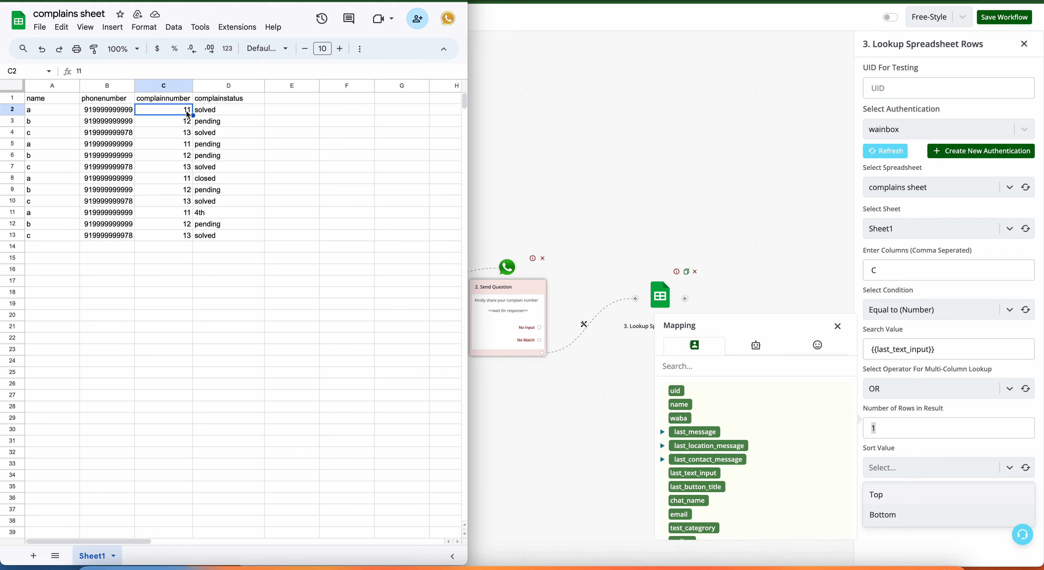
left_click(885, 492)
left_click(885, 491)
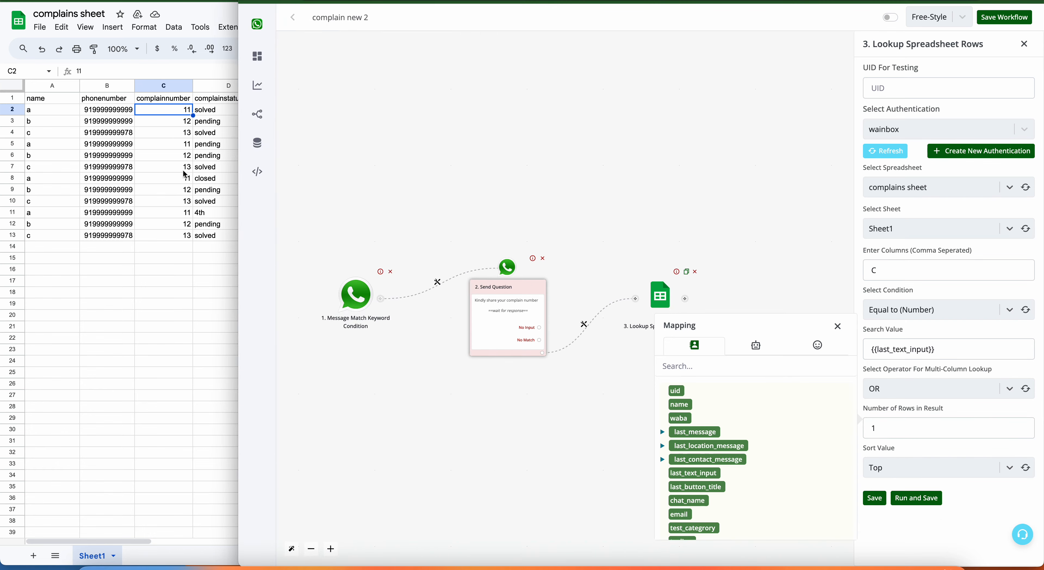
Step: Examine rows 2 and 11 and the complain number column in the spreadsheet against the lookup's row limit and sort value
left_click(10, 112)
left_click(10, 110)
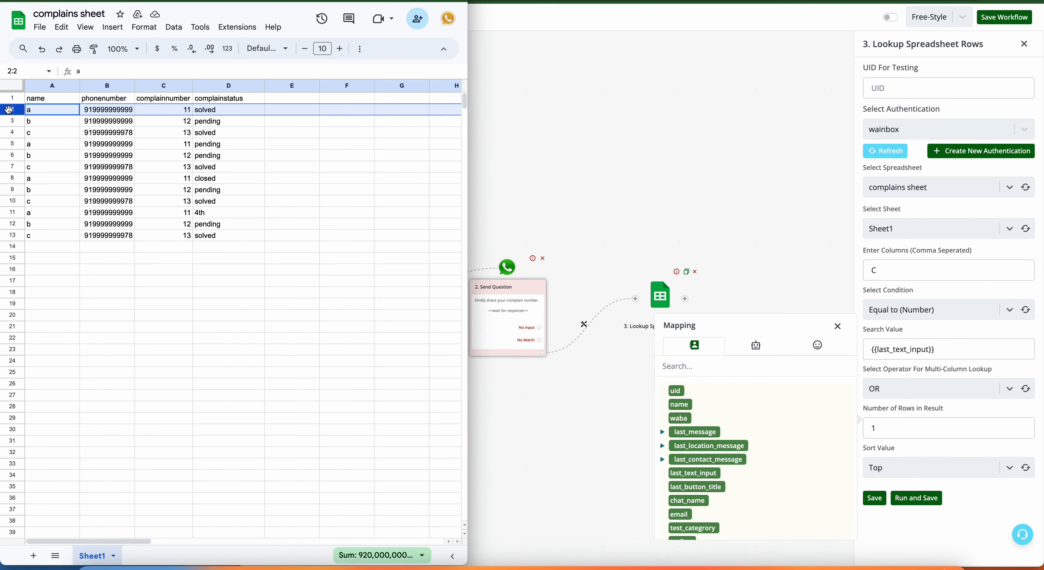
left_click(328, 240)
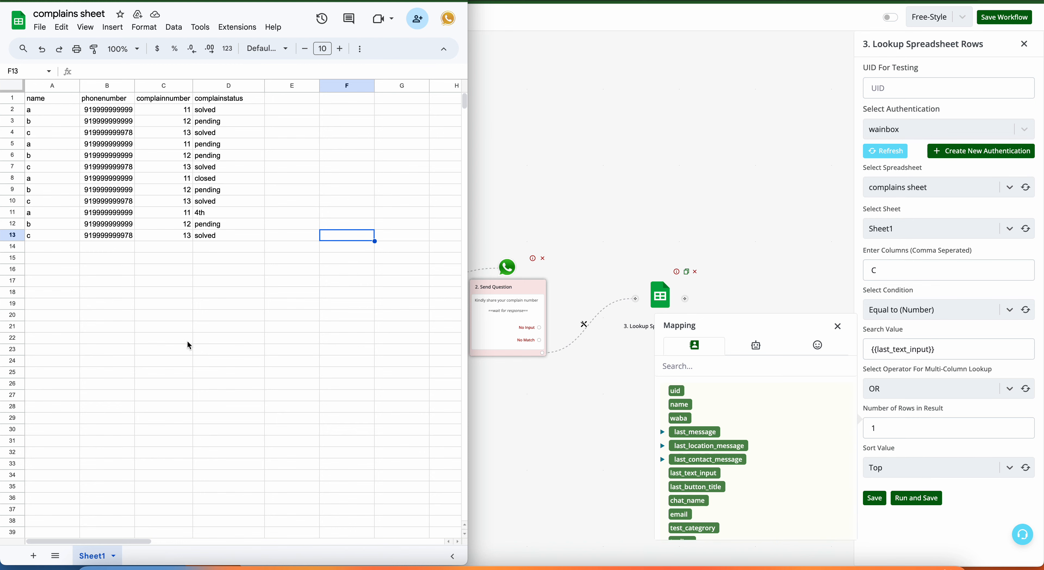
left_click_drag(187, 341, 187, 212)
left_click(12, 212)
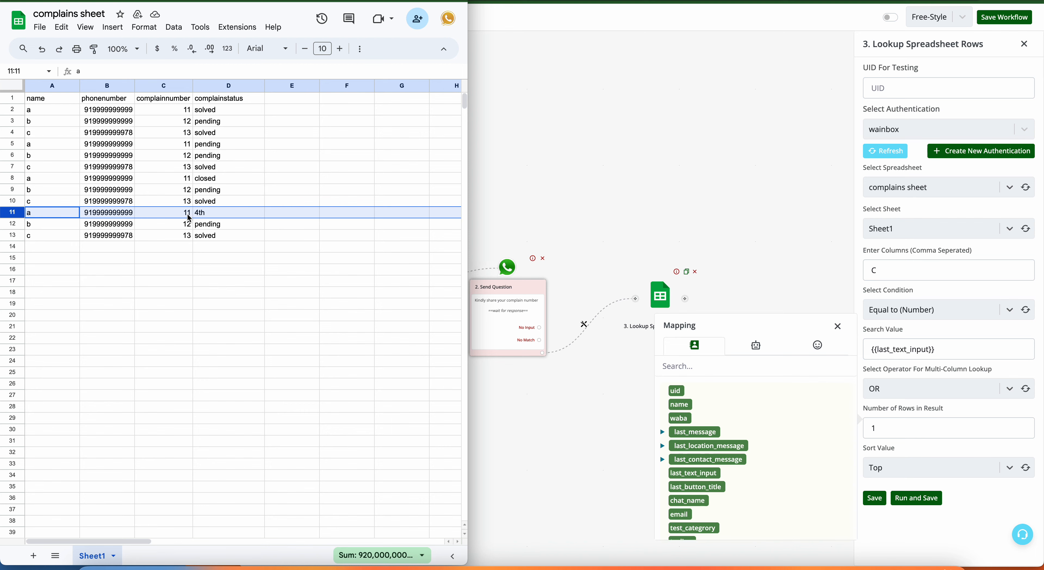
double_click(895, 426)
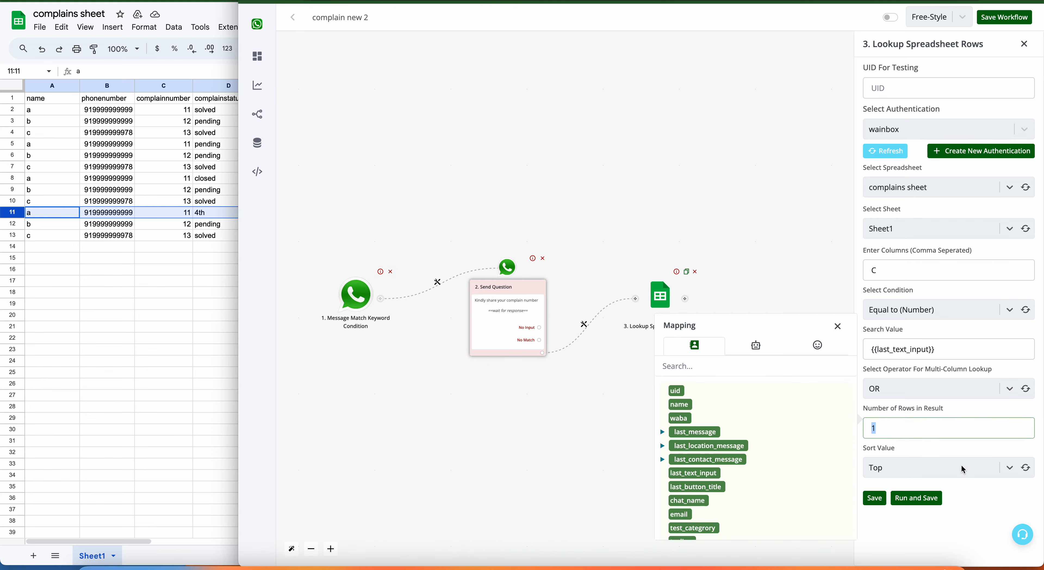
left_click(916, 464)
left_click(917, 465)
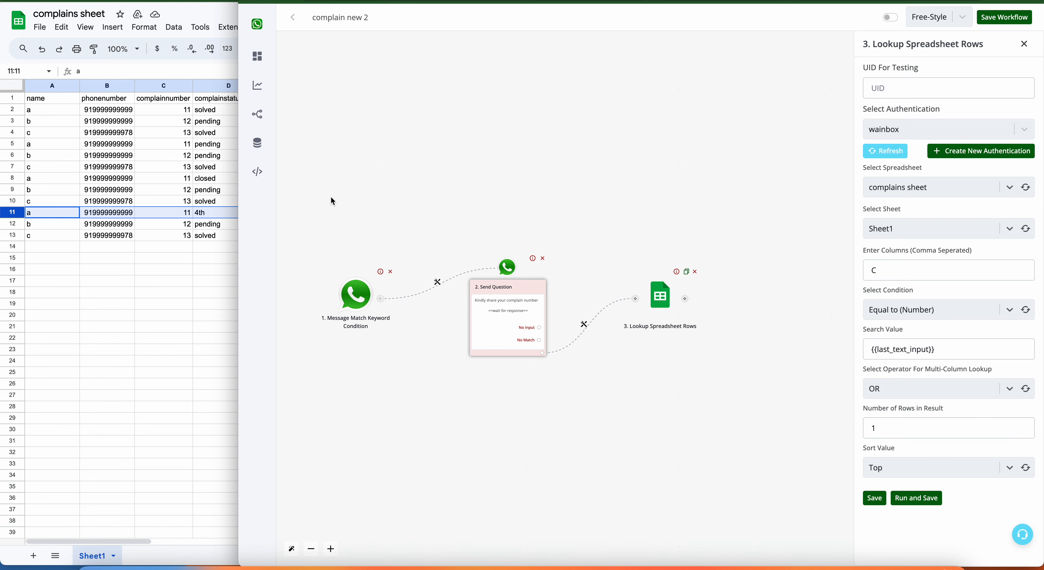
left_click(156, 147)
left_click_drag(169, 112, 170, 248)
left_click(276, 268)
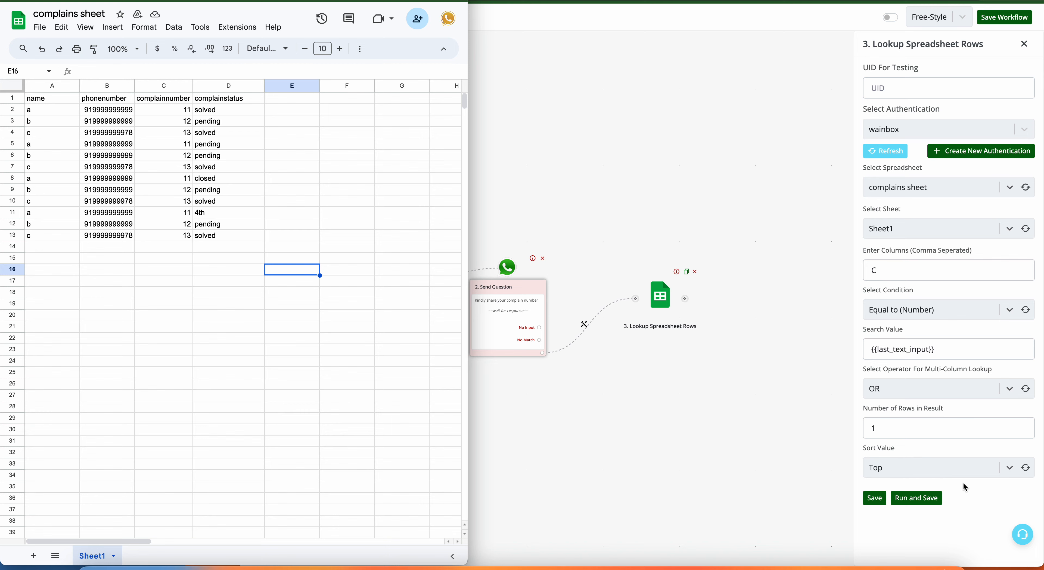
left_click(975, 491)
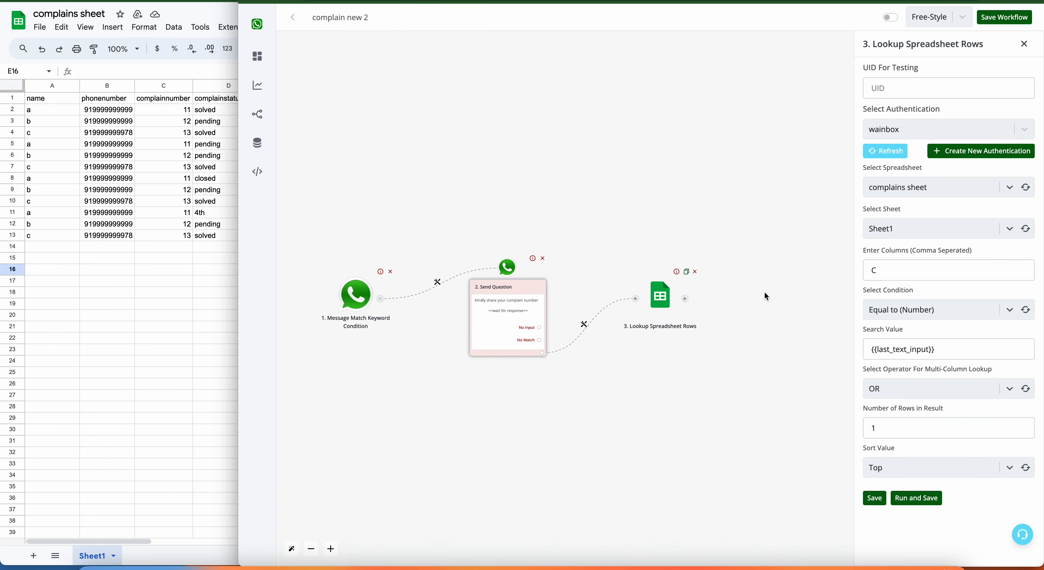
Step: Replace the lookup's search value with the test number 11, and run and save the module
left_click(962, 347)
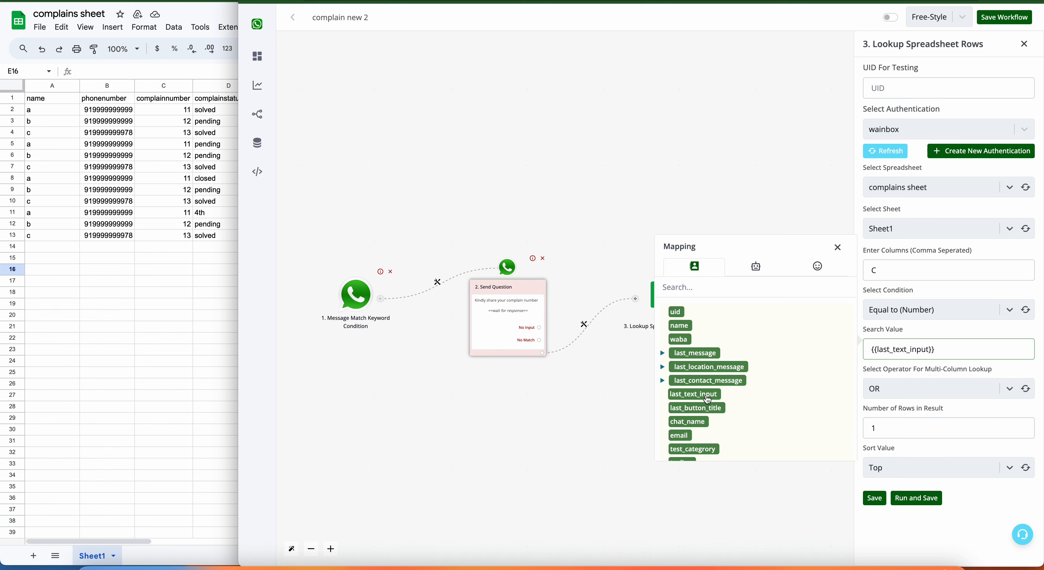
triple_click(958, 349)
key("BackSpace")
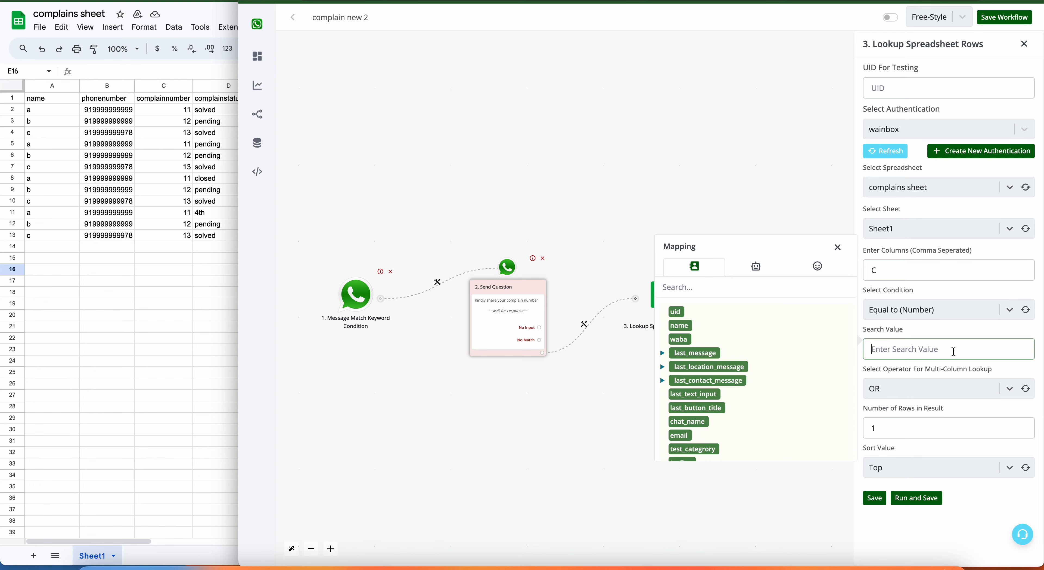
type("11")
left_click(921, 499)
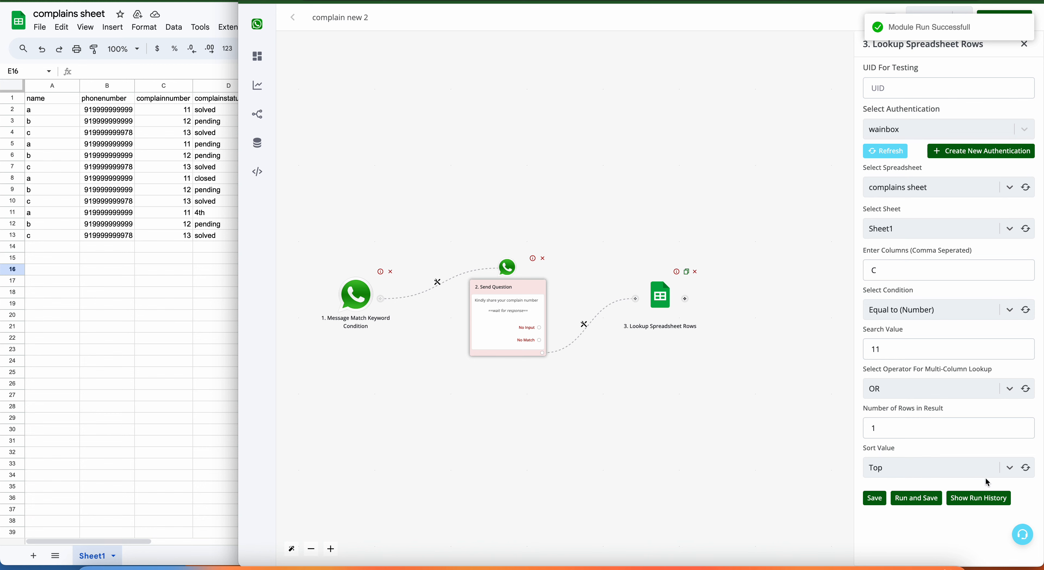
Step: Examine the lookup's run history, expanding the output response down to the fields of the first data row
left_click(979, 498)
left_click(657, 448)
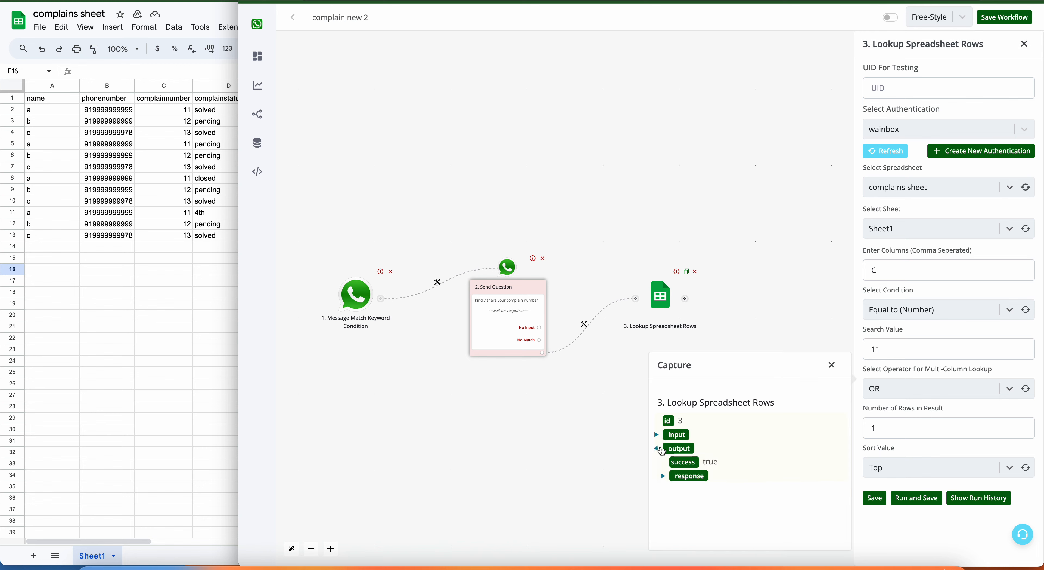
left_click(663, 476)
scroll(689, 507, "down", 1)
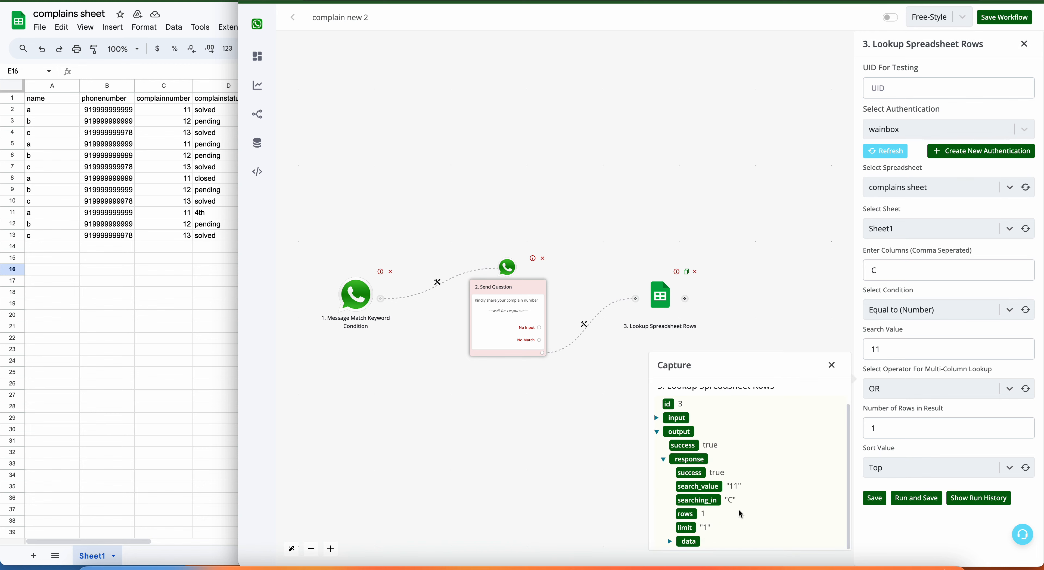
left_click(670, 540)
scroll(669, 544, "down", 1)
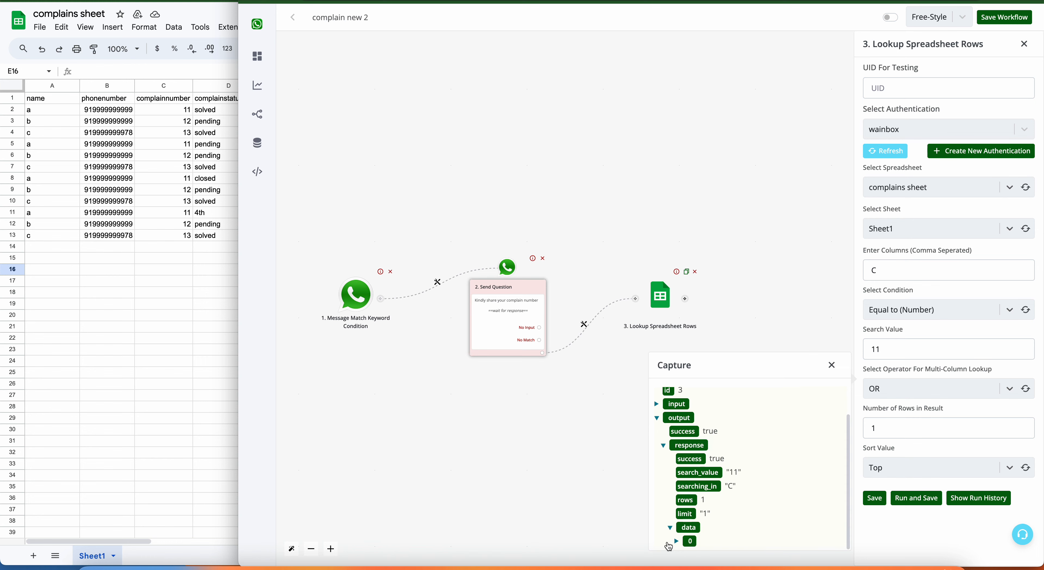
left_click(677, 541)
scroll(678, 544, "down", 4)
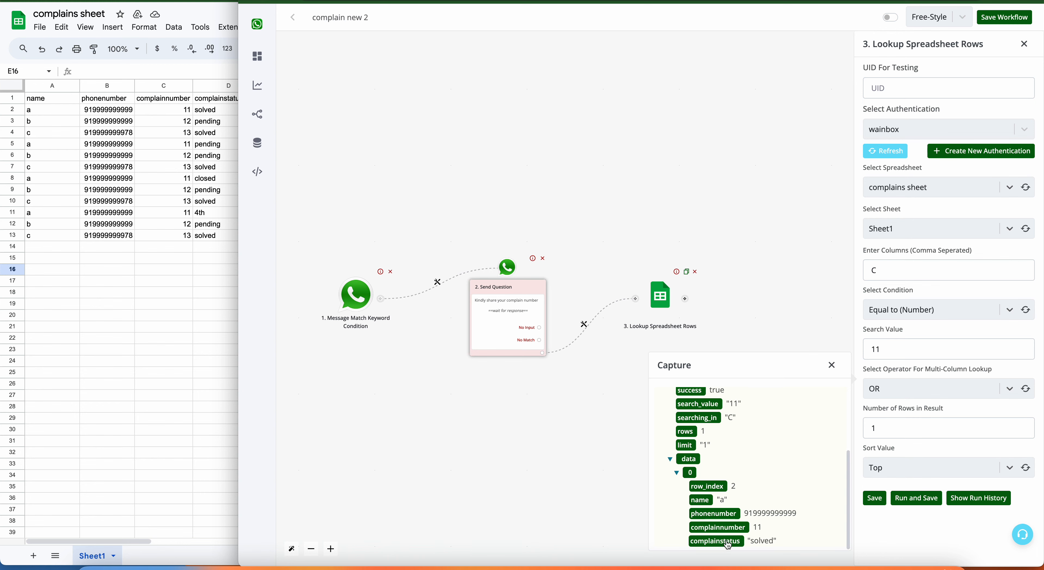
left_click(832, 365)
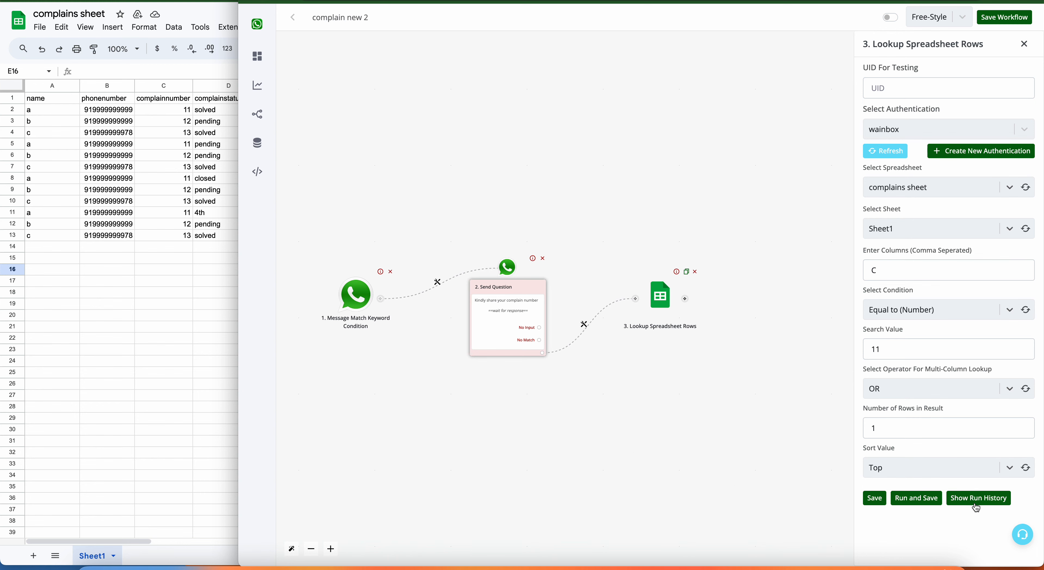
Step: Map the last_text_input contact field as the lookup's search value again in place of the test number, and save the module
left_click(942, 349)
key("ctrl+a")
key("BackSpace")
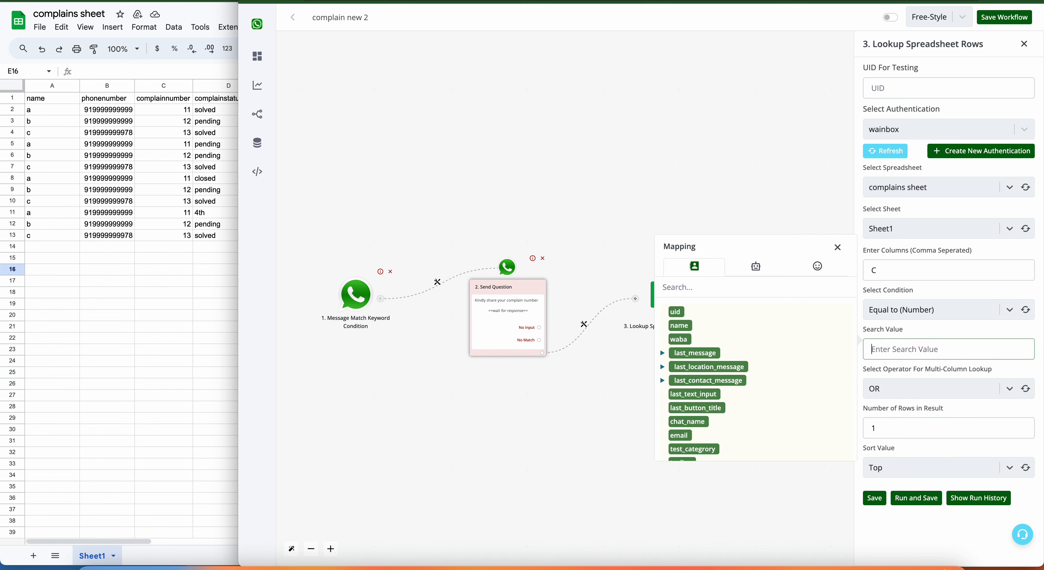
left_click(709, 395)
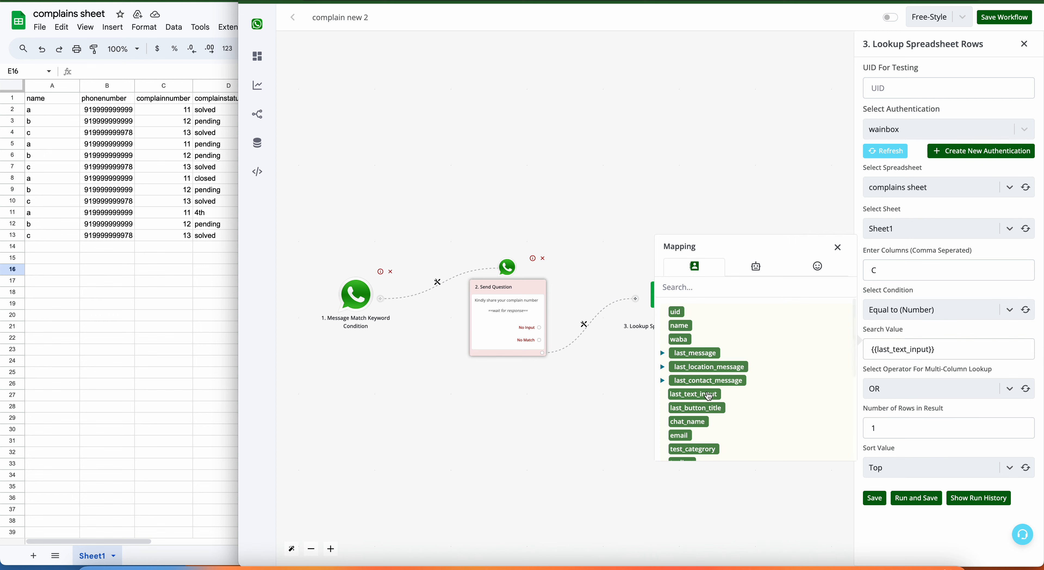
left_click(973, 349)
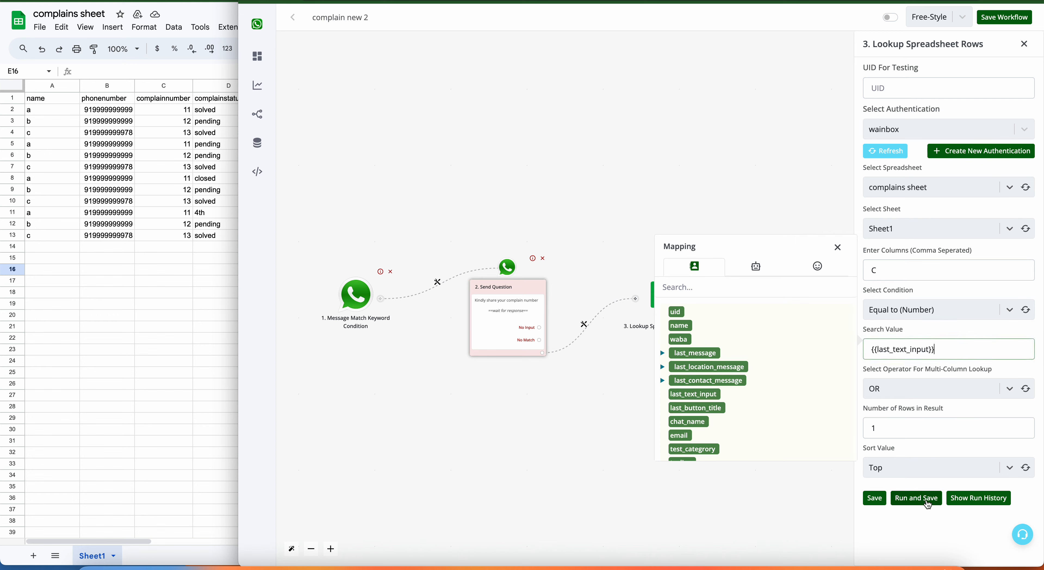
left_click(877, 502)
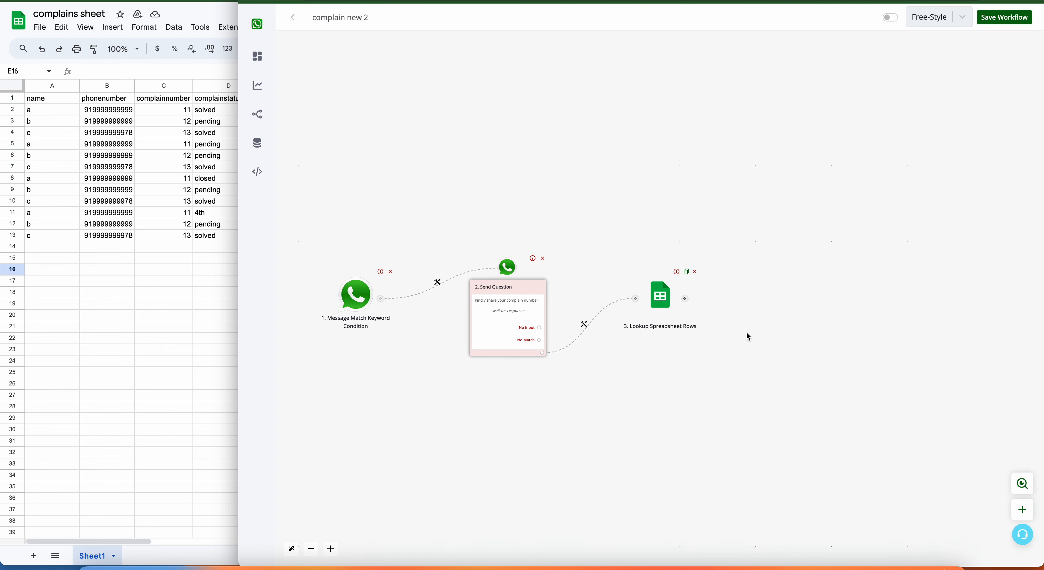
Step: Add a Save Variable Value action connected after the Lookup Spreadsheet Rows module
left_click(686, 299)
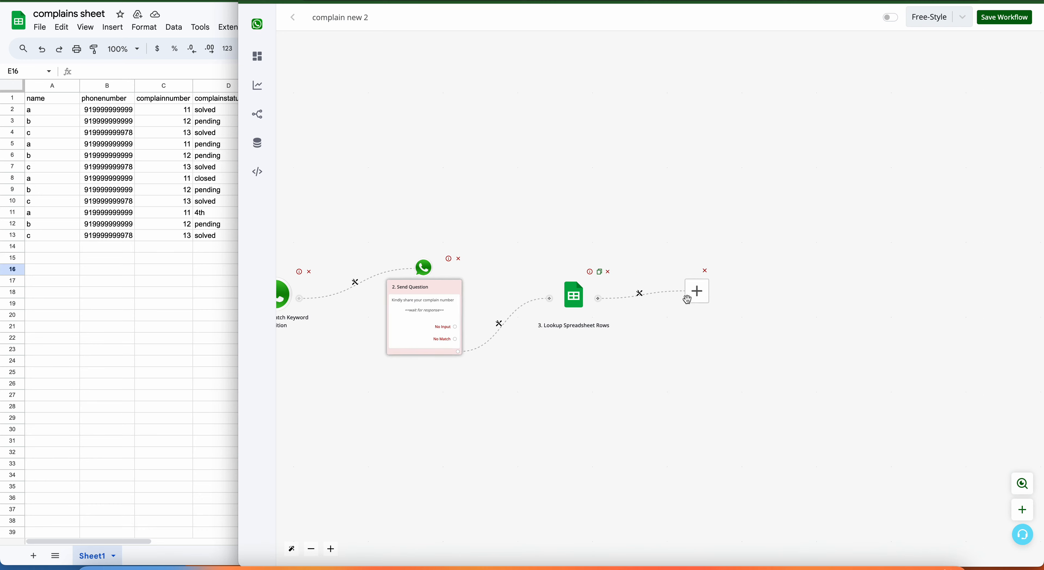
left_click(642, 297)
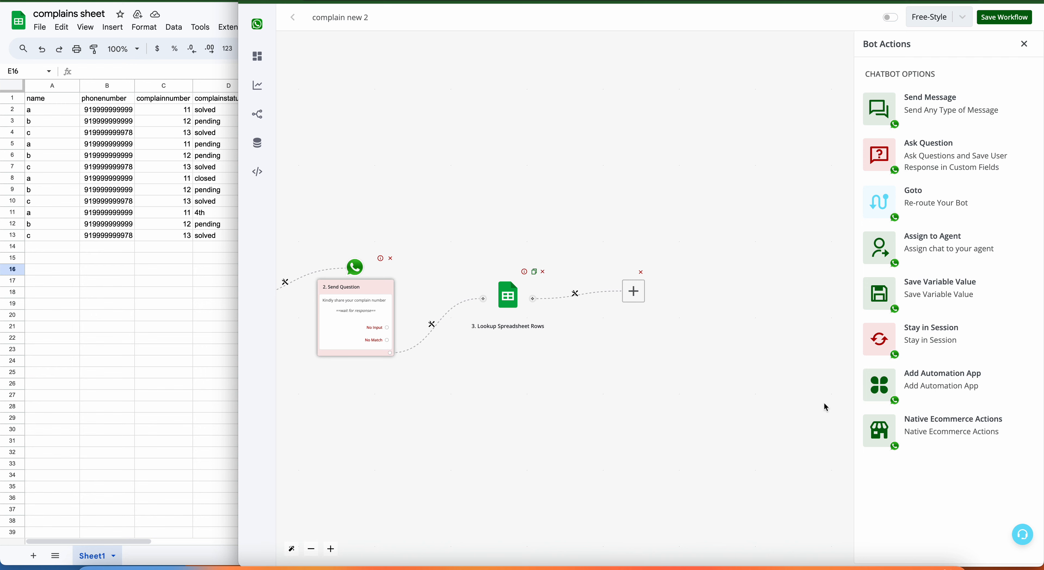
left_click(925, 293)
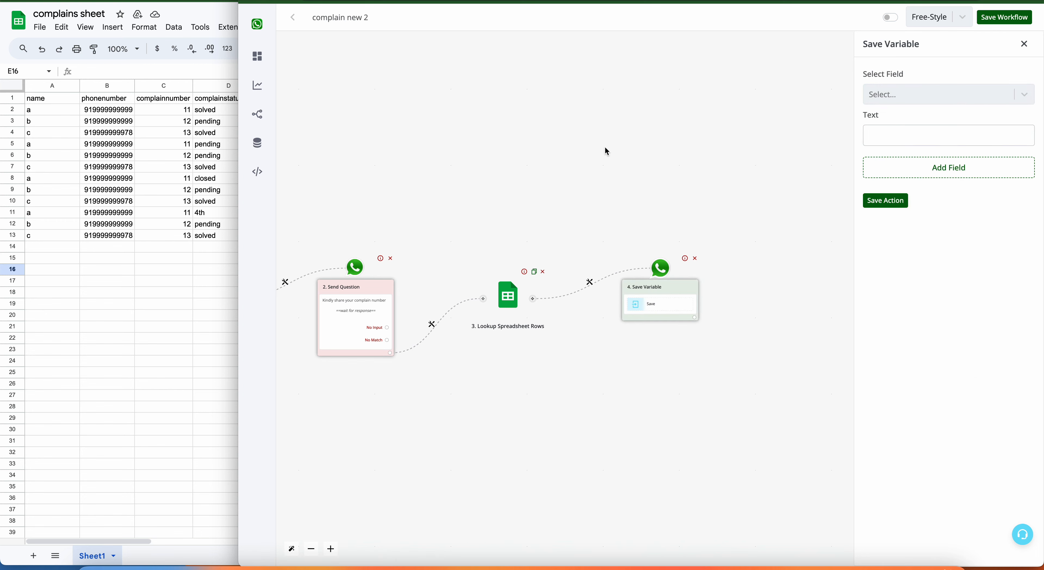
mouse_move(278, 165)
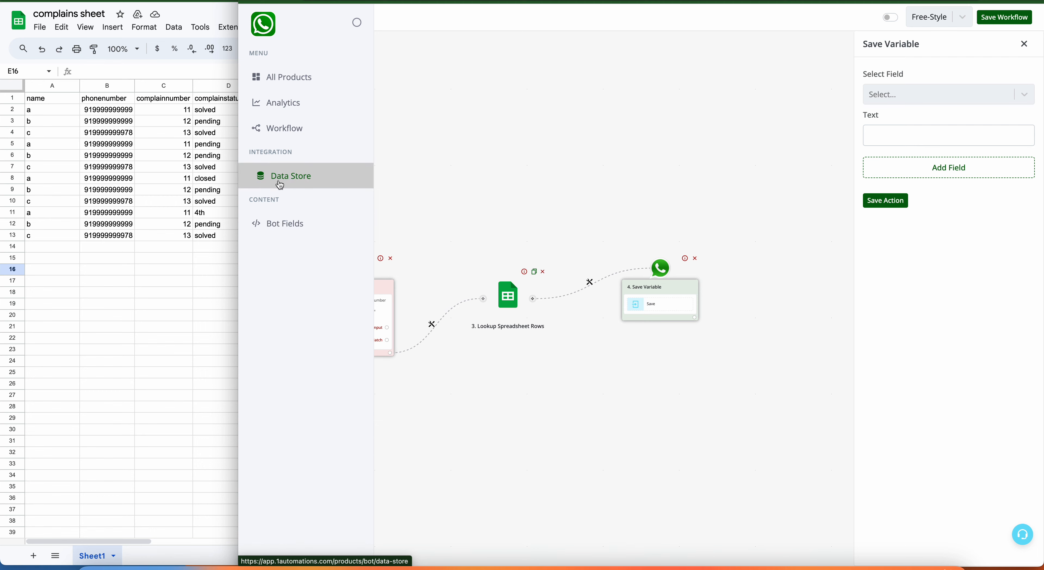
Step: Map the complainstatus of the lookup's first data row as the value saved into the search1 bot field
left_click(295, 222)
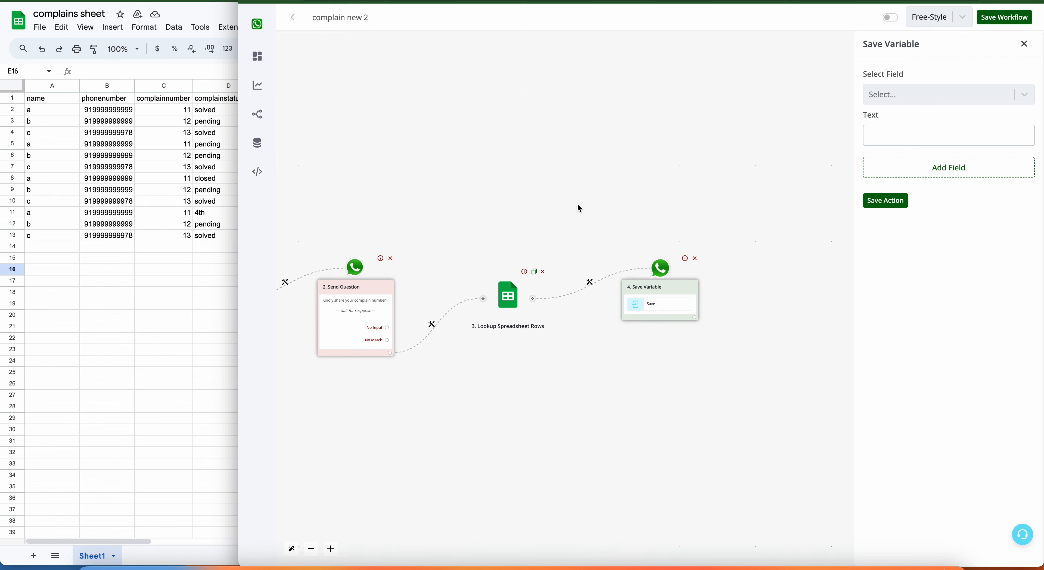
left_click(990, 100)
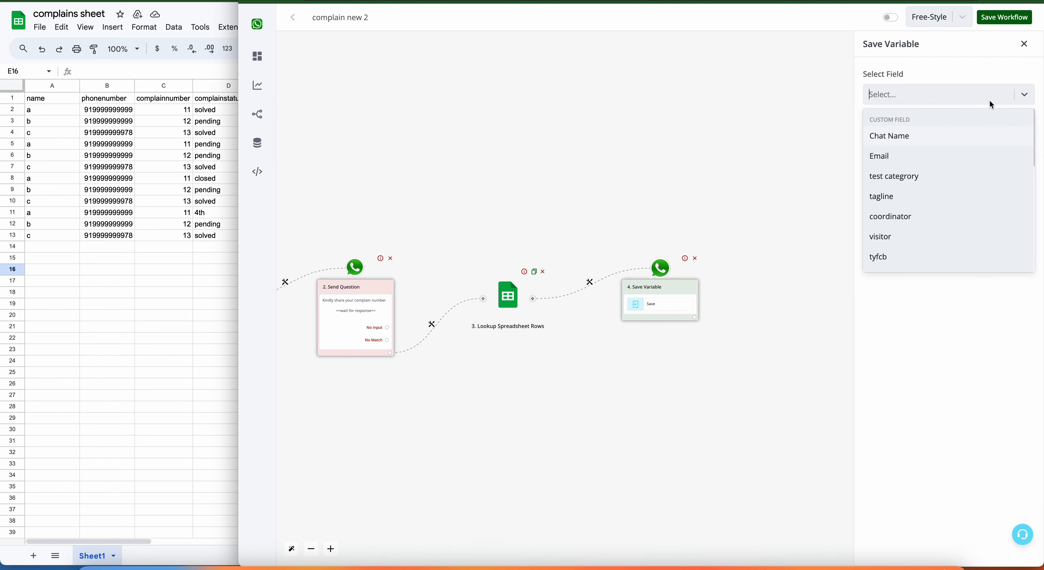
scroll(961, 189, "down", 1)
scroll(961, 189, "down", 5)
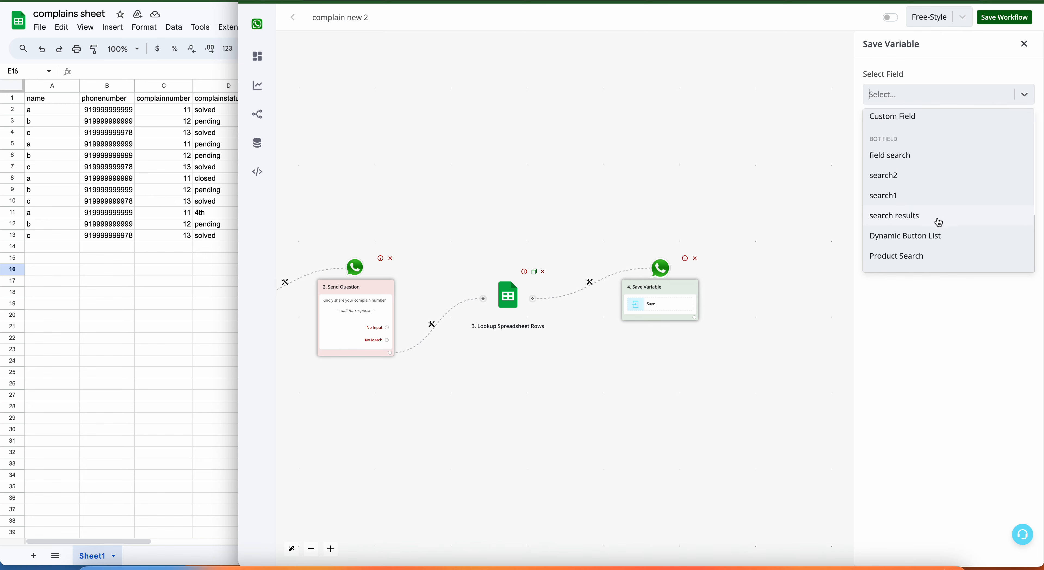
left_click(893, 194)
left_click(931, 128)
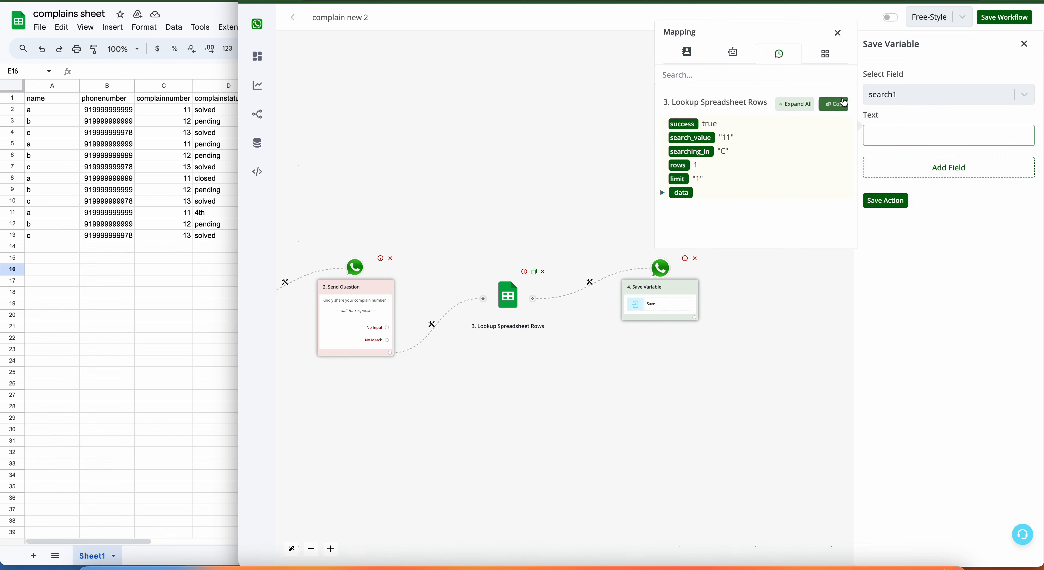
scroll(748, 181, "down", 2)
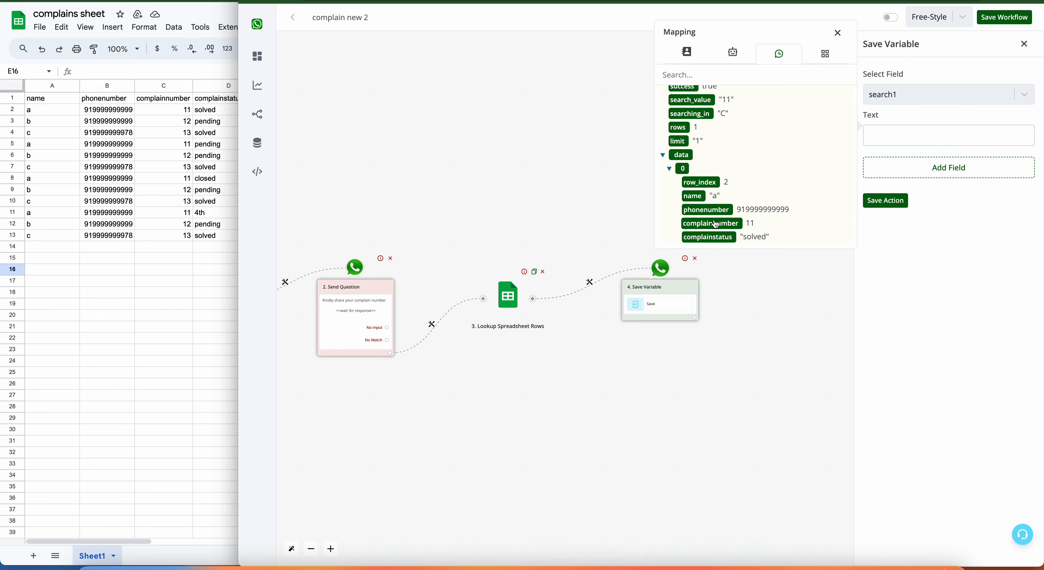
left_click(714, 239)
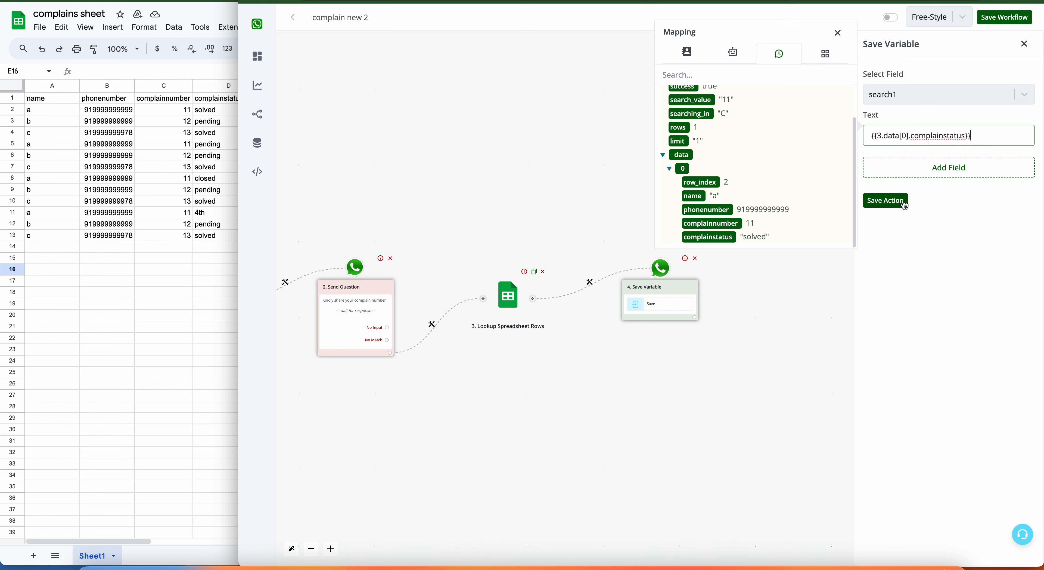
Step: Add a second field to the Save Variable action that stores the lookup's rows value in search2
left_click(978, 167)
left_click(964, 186)
scroll(926, 296, "down", 5)
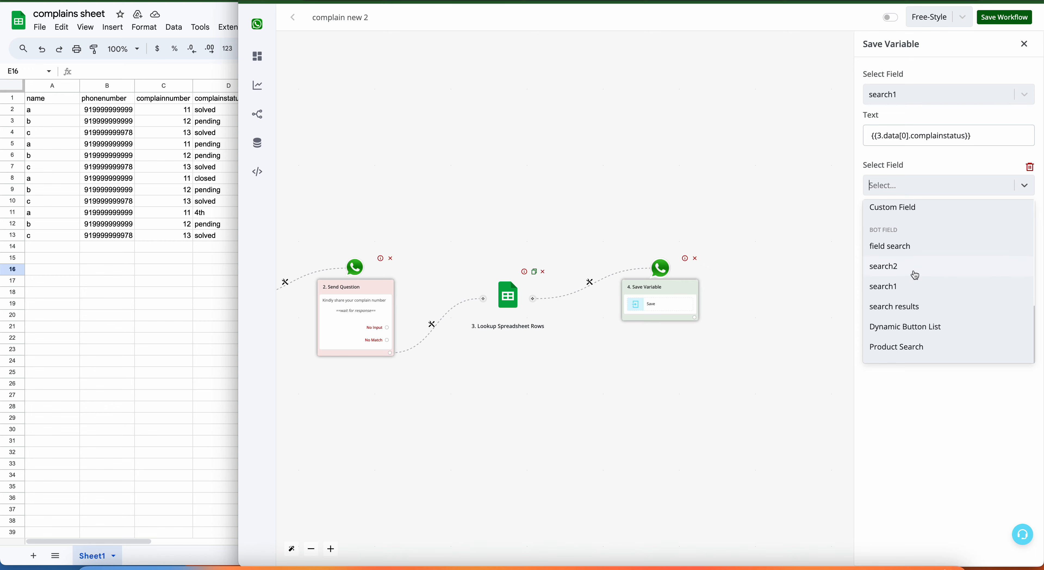
left_click(915, 269)
left_click(919, 219)
left_click(808, 198)
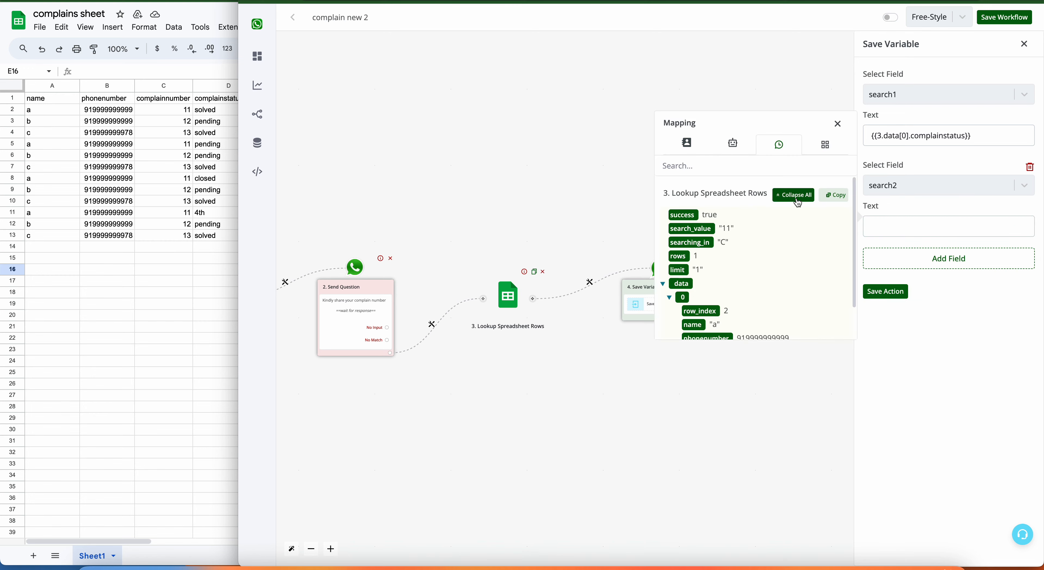
scroll(754, 268, "down", 1)
scroll(731, 282, "down", 2)
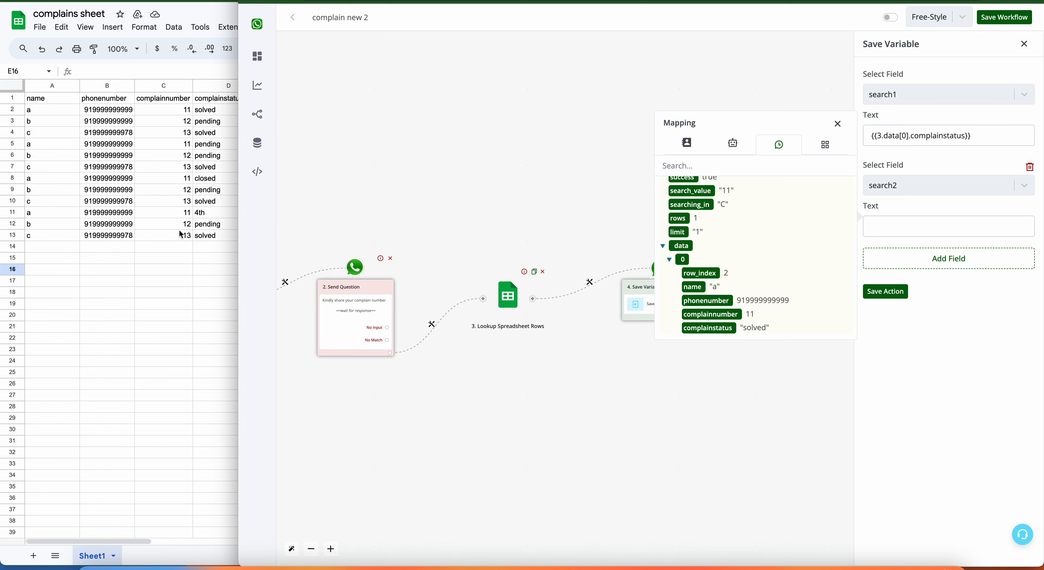
left_click(687, 223)
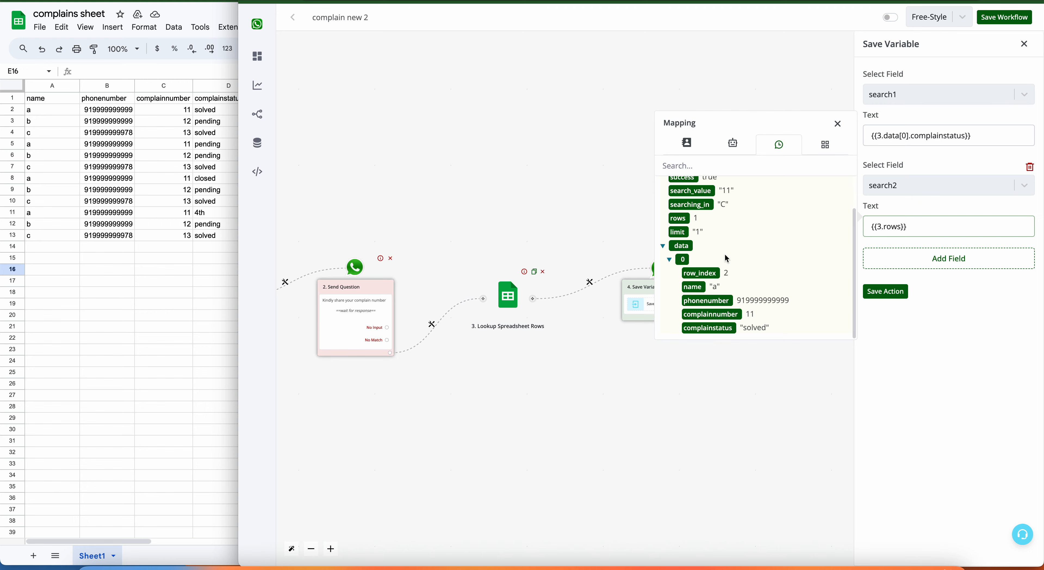
left_click(936, 299)
Step: Check both mapped texts against the sheet and the lookup's first data row, and save the Save Variable action
left_click(231, 240)
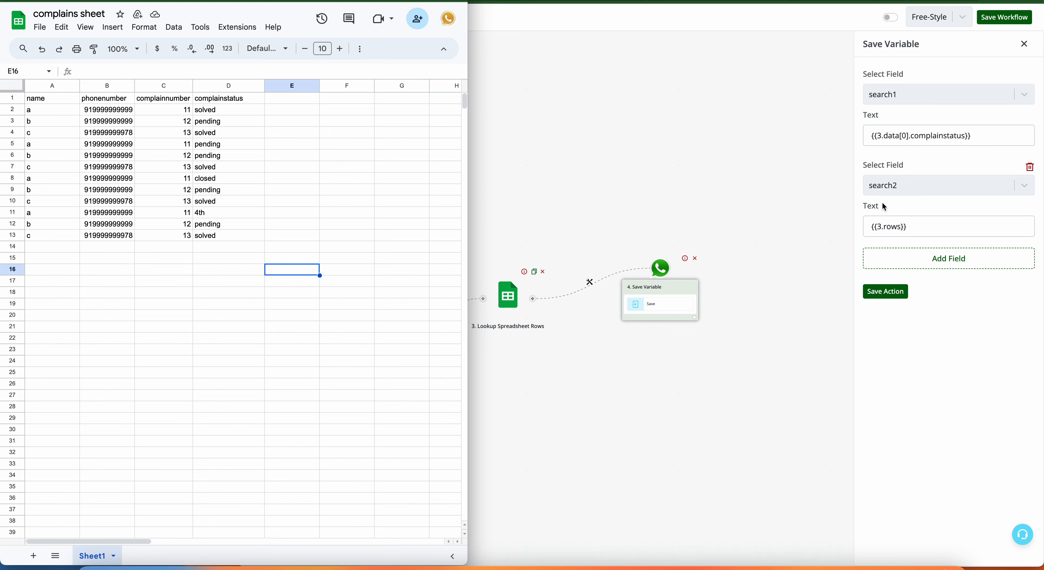
left_click(919, 221)
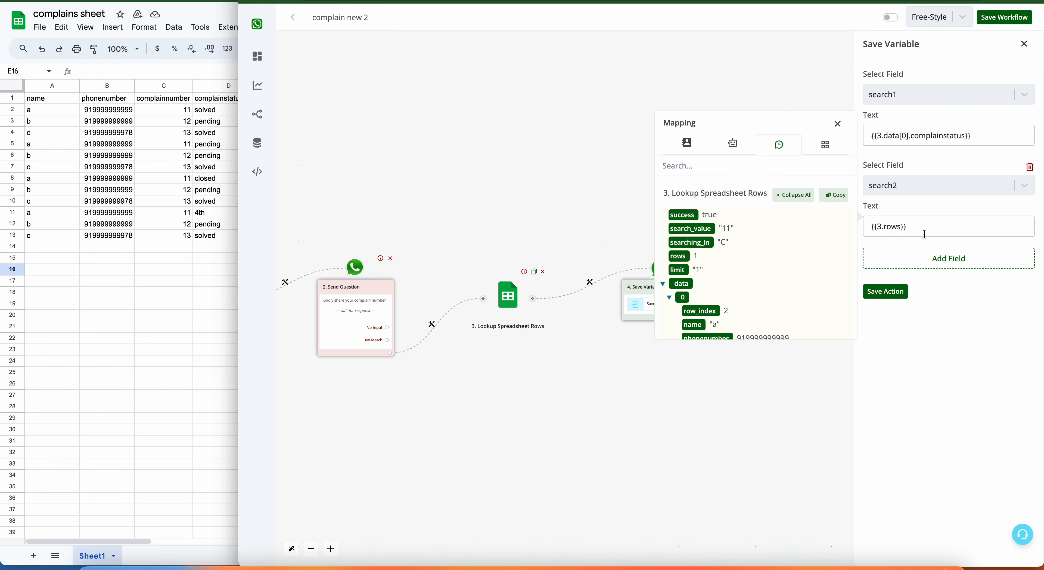
left_click(891, 292)
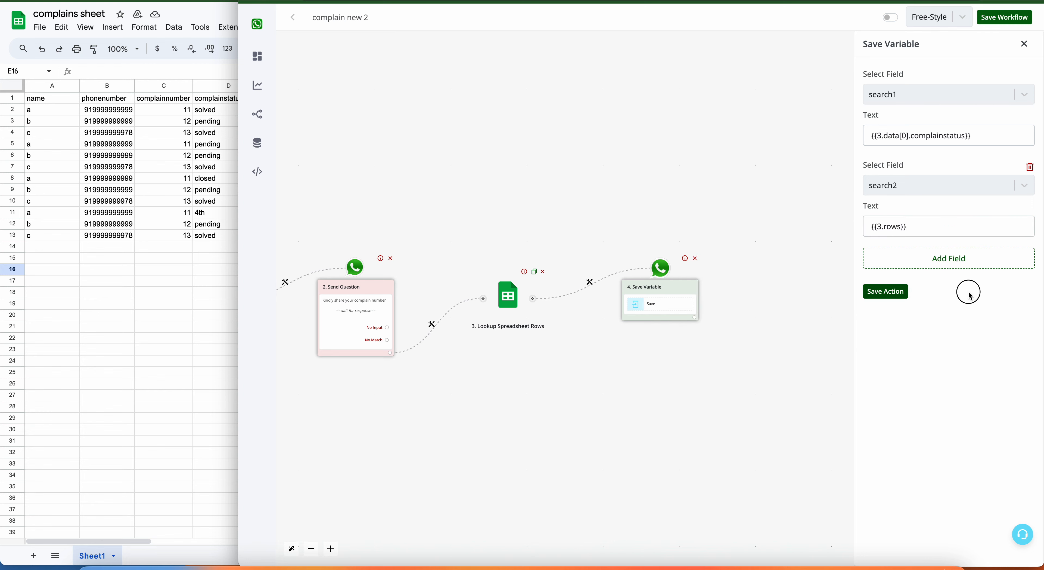
left_click(948, 232)
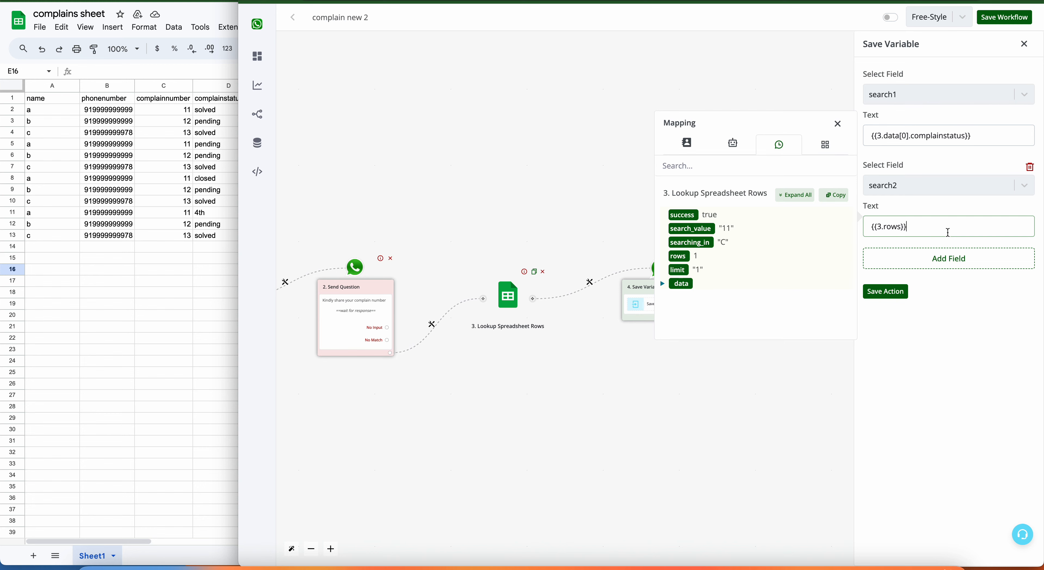
left_click(990, 143)
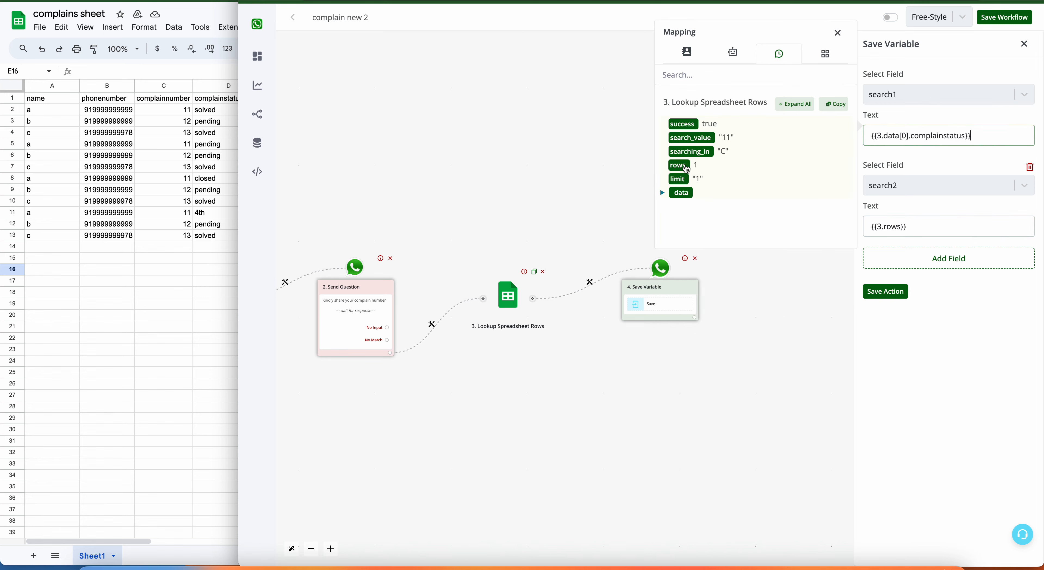
left_click(663, 193)
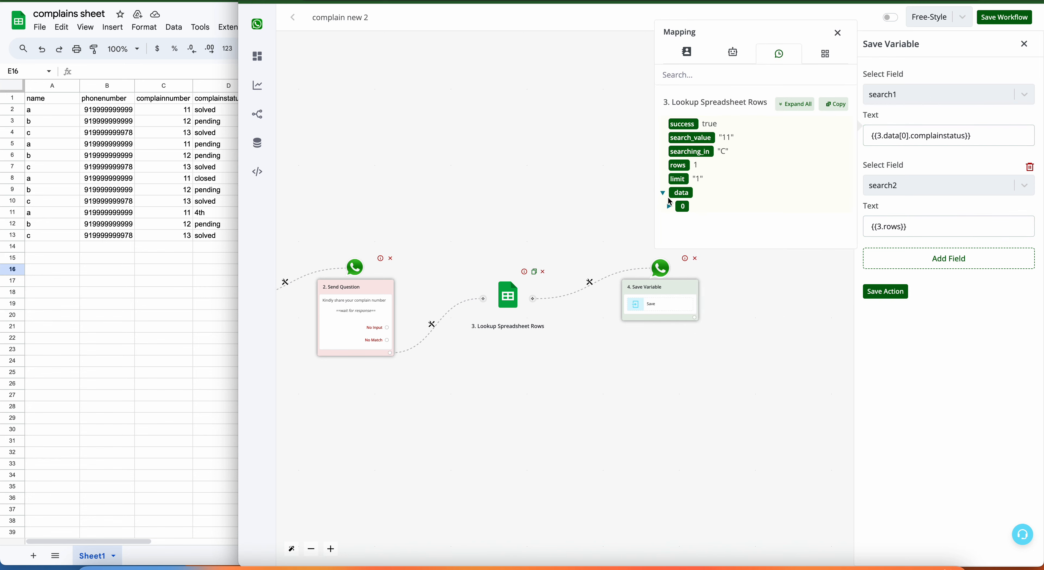
left_click(669, 207)
scroll(692, 198, "down", 2)
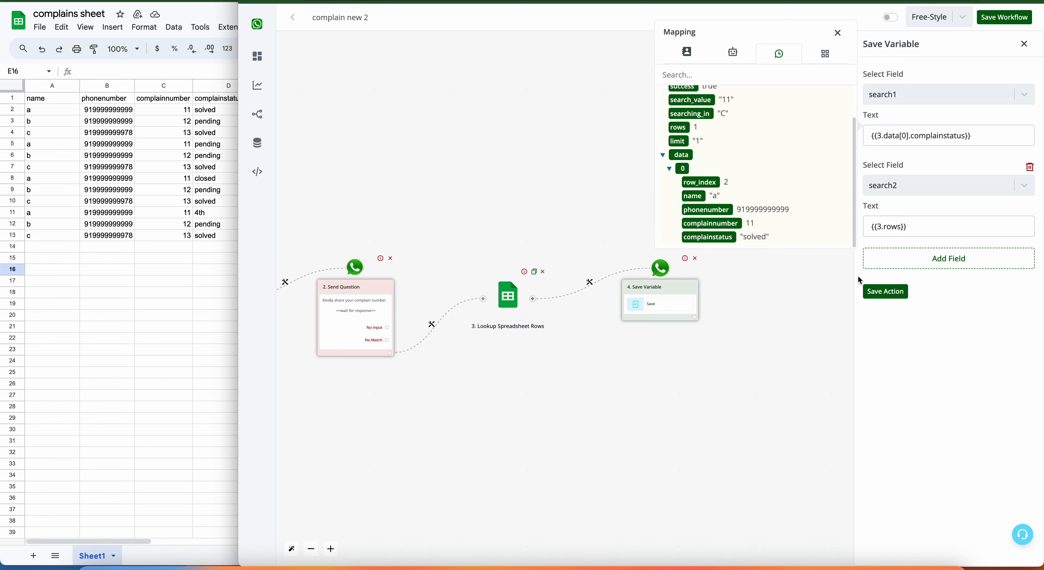
left_click(886, 291)
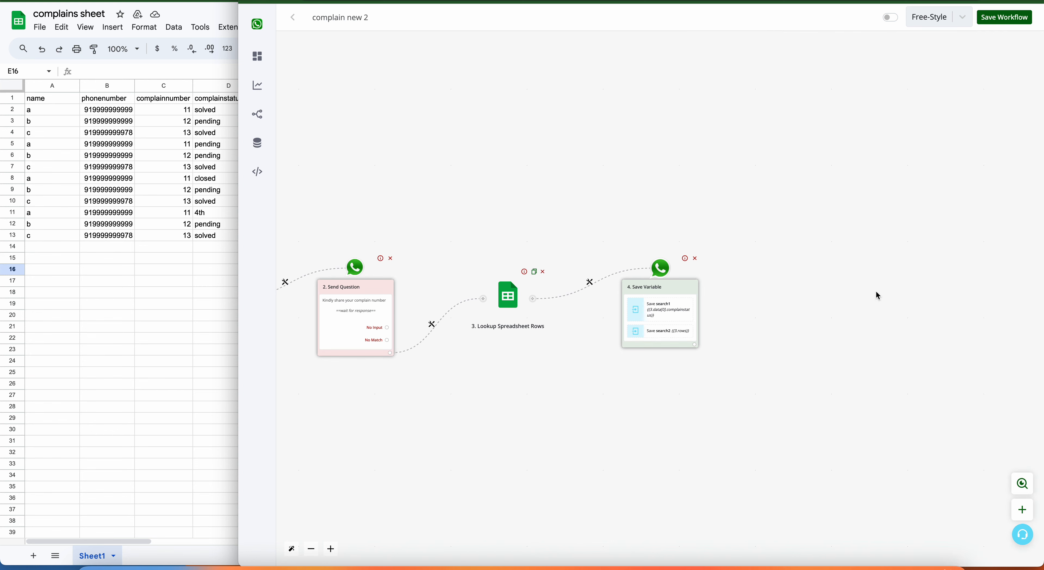
Step: Reopen the Save Variable action and review its mappings against the fully expanded lookup response
left_click(676, 325)
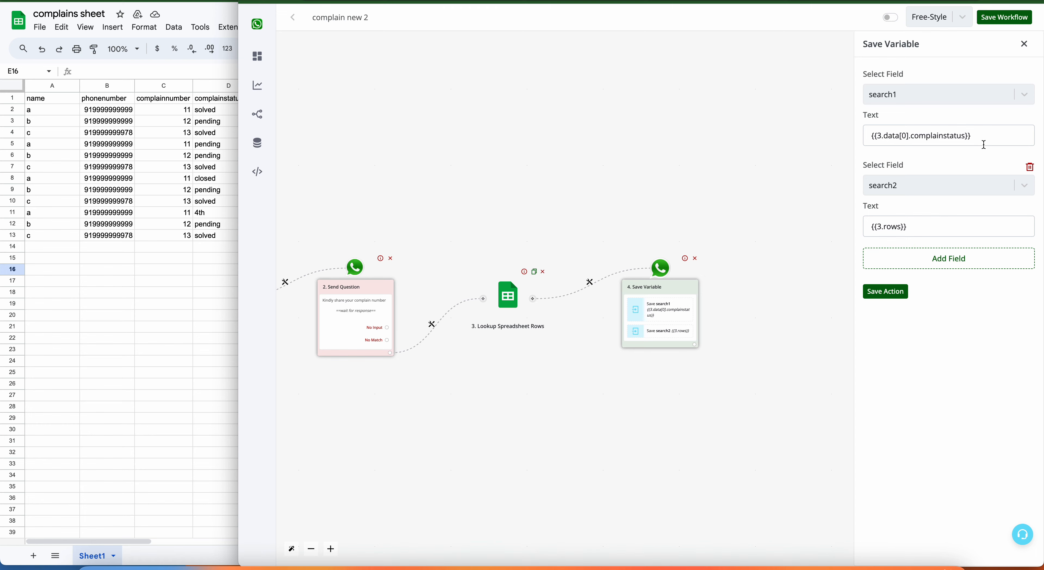
left_click(985, 144)
left_click(794, 104)
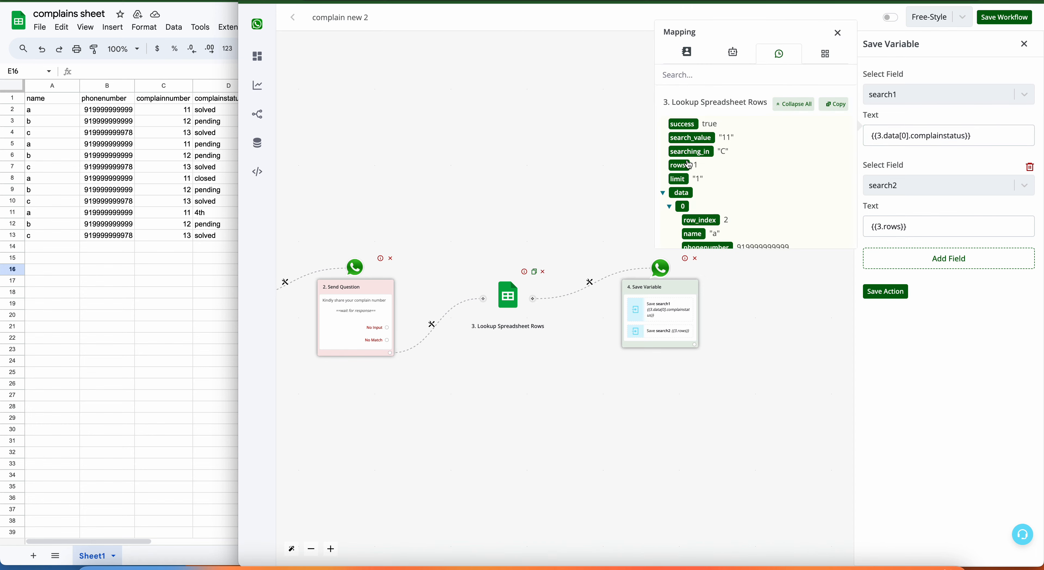
scroll(693, 169, "down", 2)
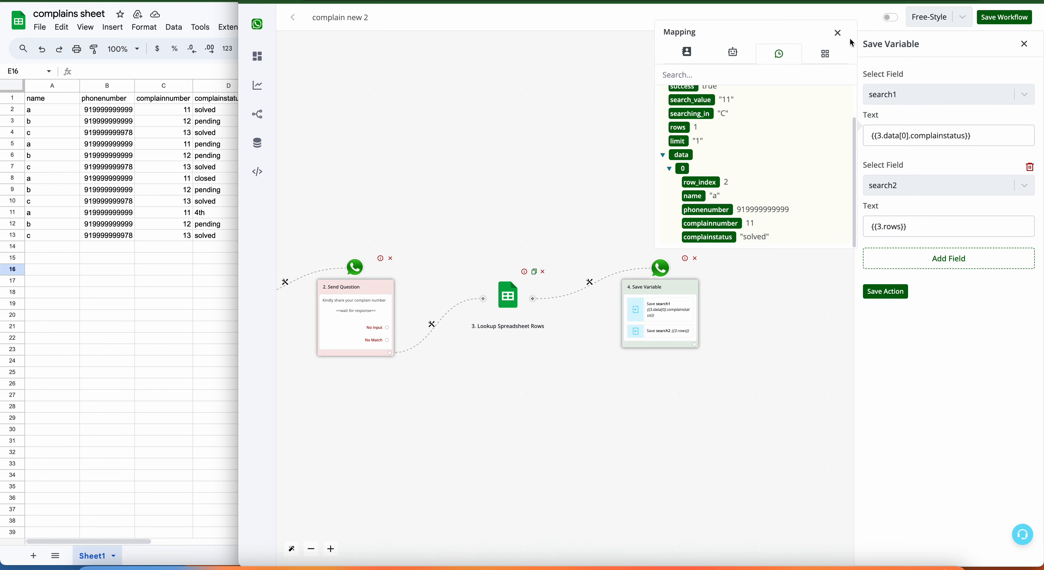
left_click(839, 33)
left_click(871, 292)
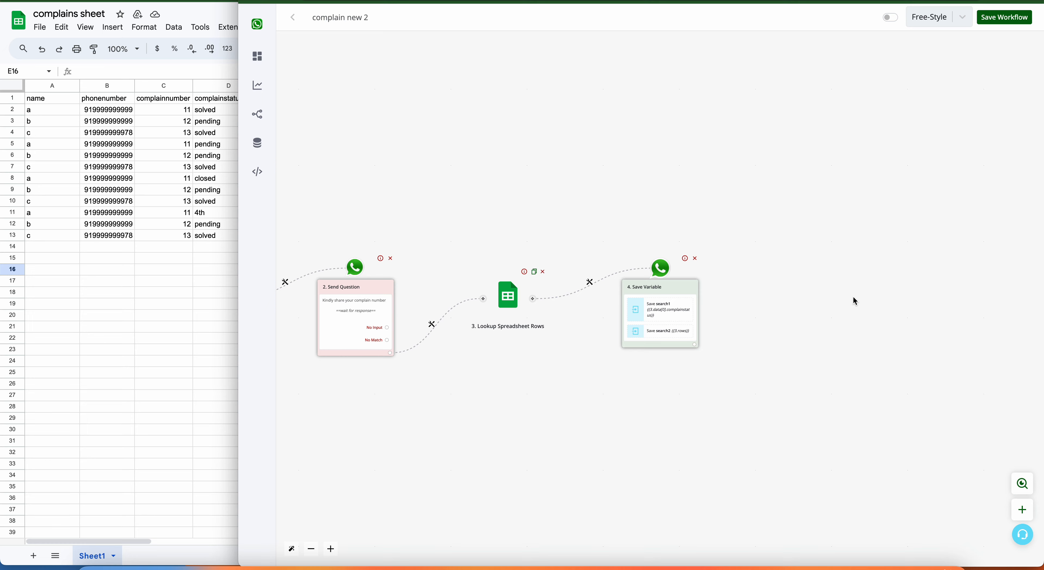
Step: Add a Basic Router connected after the Save Variable action and move its outgoing placeholder up and away from it
left_click(696, 344)
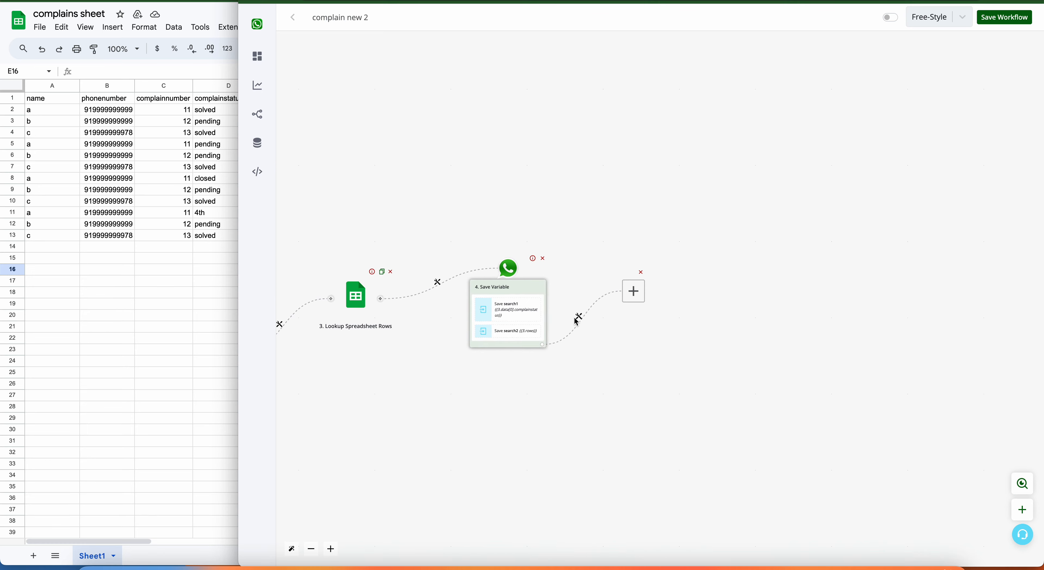
left_click(581, 319)
left_click(620, 352)
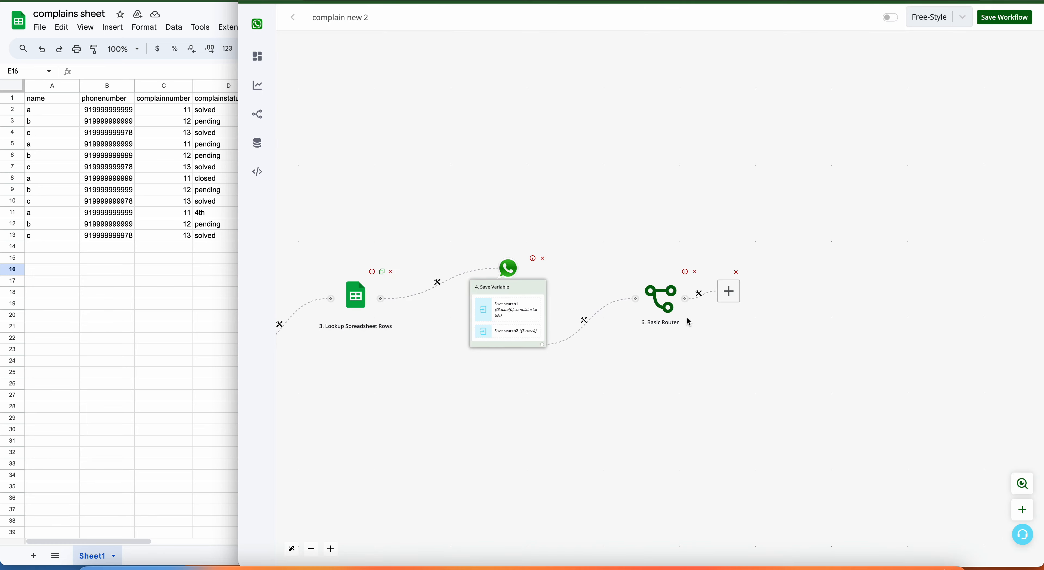
left_click_drag(736, 291, 834, 247)
Step: Set up a filter on the router's outgoing connection and label it "not found"
left_click(755, 266)
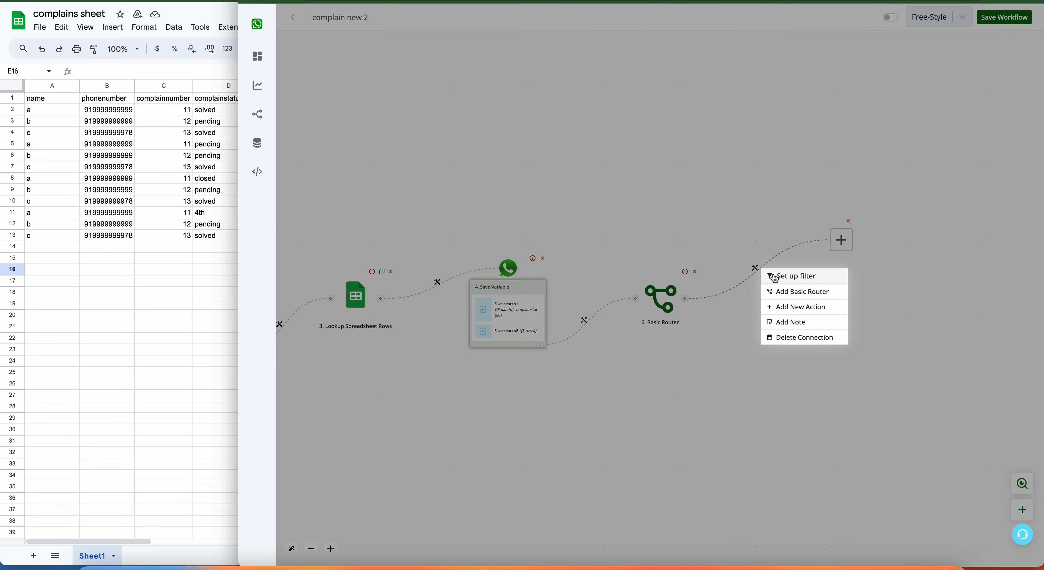
left_click(775, 276)
left_click(918, 86)
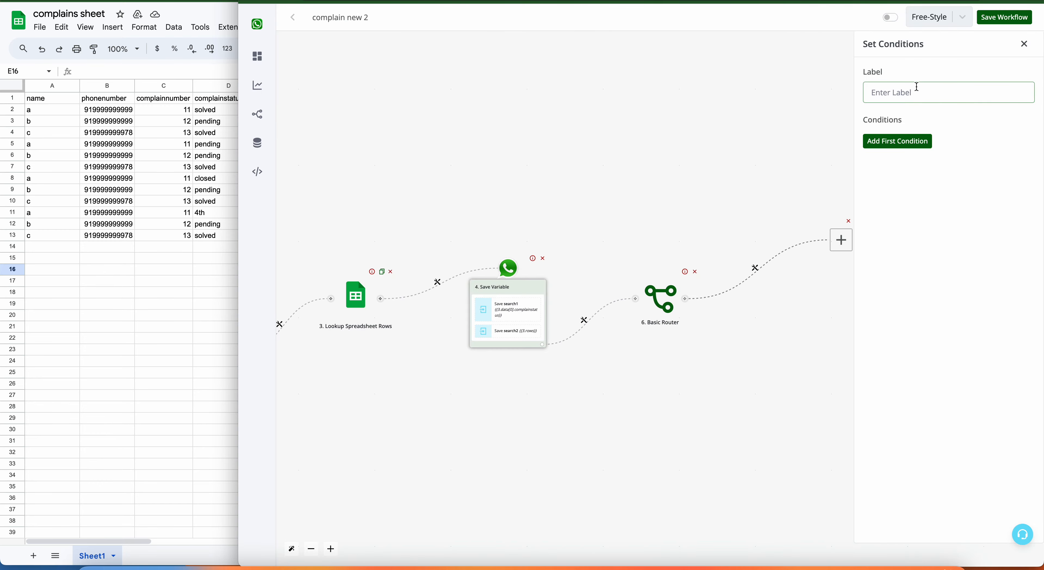
type("not found")
Step: Add a filter condition requiring the search2 bot field to match 0 with the text operator "is", and save the filter
left_click(899, 141)
left_click(900, 147)
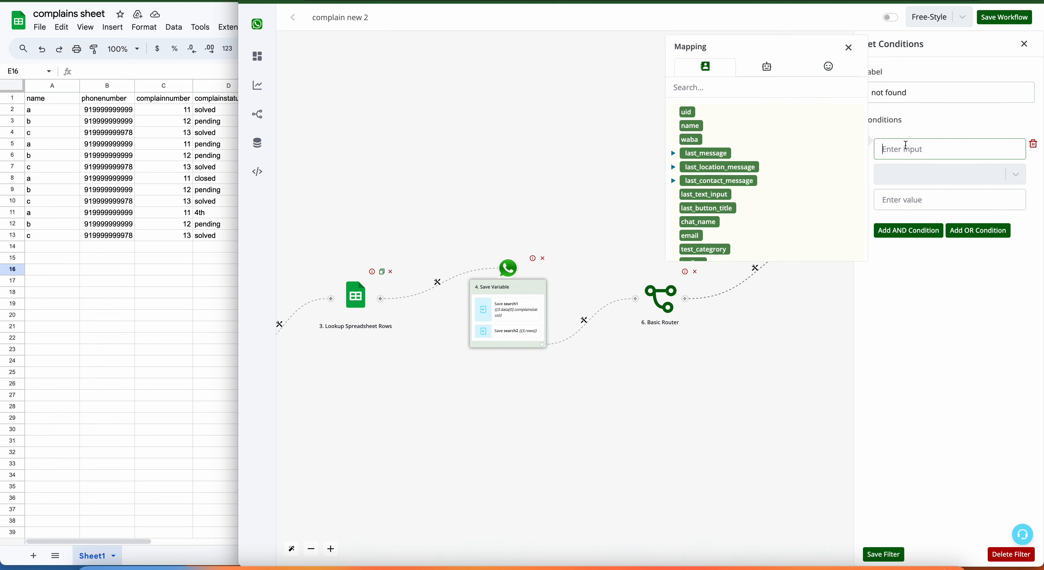
left_click(766, 67)
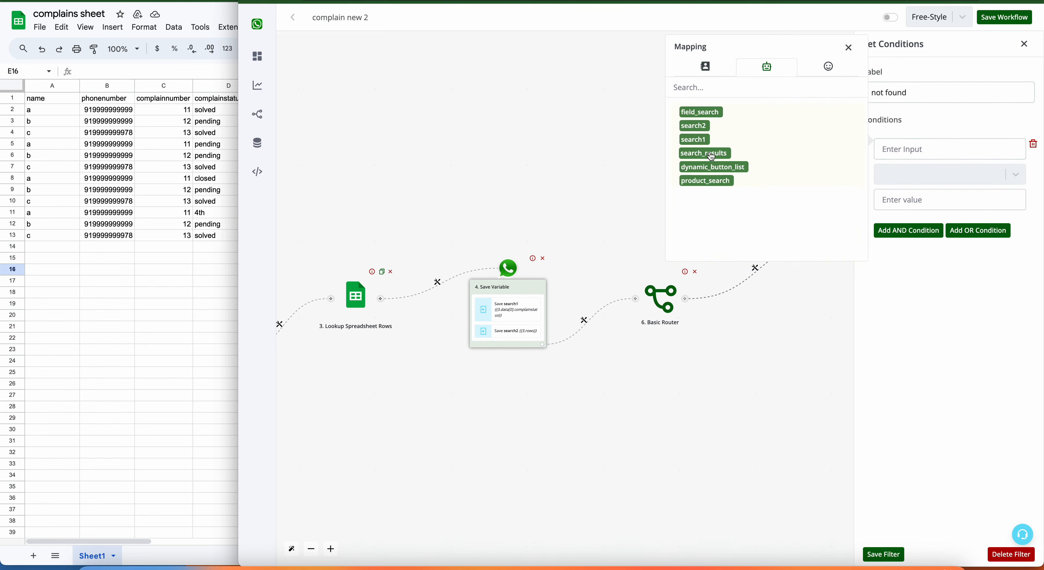
left_click(695, 126)
left_click(906, 174)
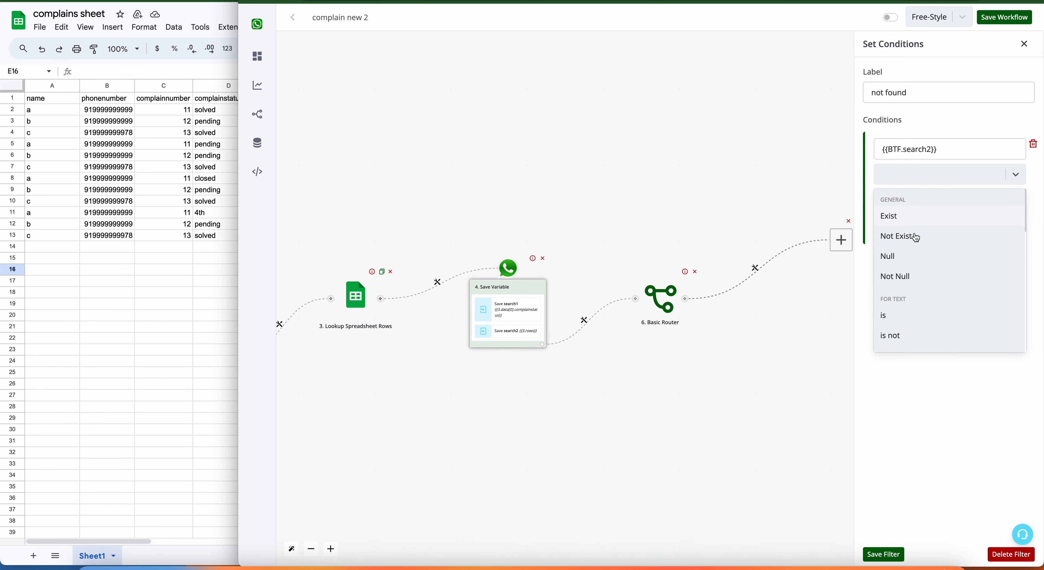
scroll(932, 318, "down", 2)
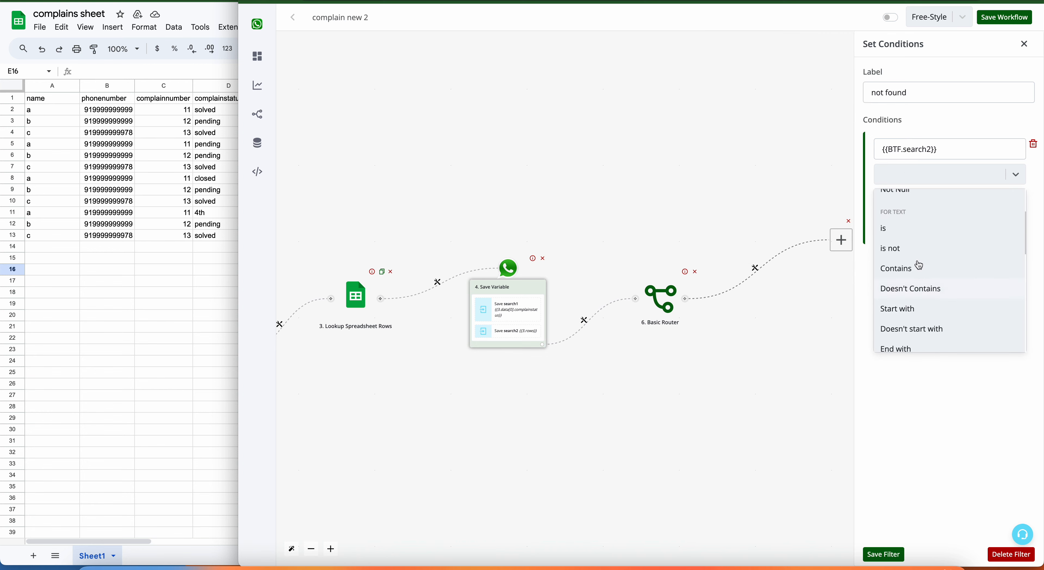
left_click(918, 229)
left_click(922, 203)
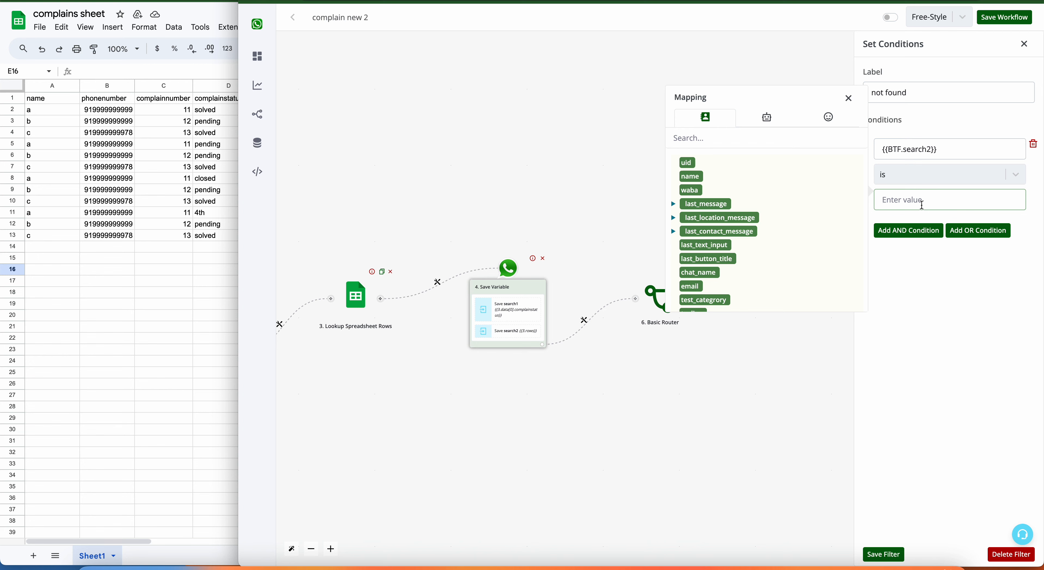
type("0")
left_click(888, 554)
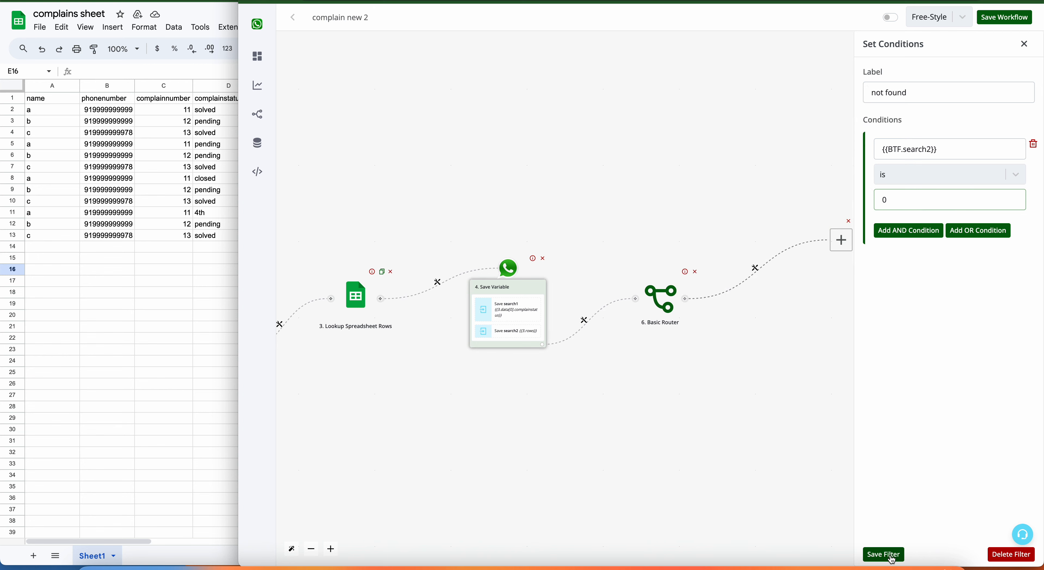
Step: Add a Send Message action on the "not found" branch with the text "Kindly enter correct complain number" and save it
left_click(842, 240)
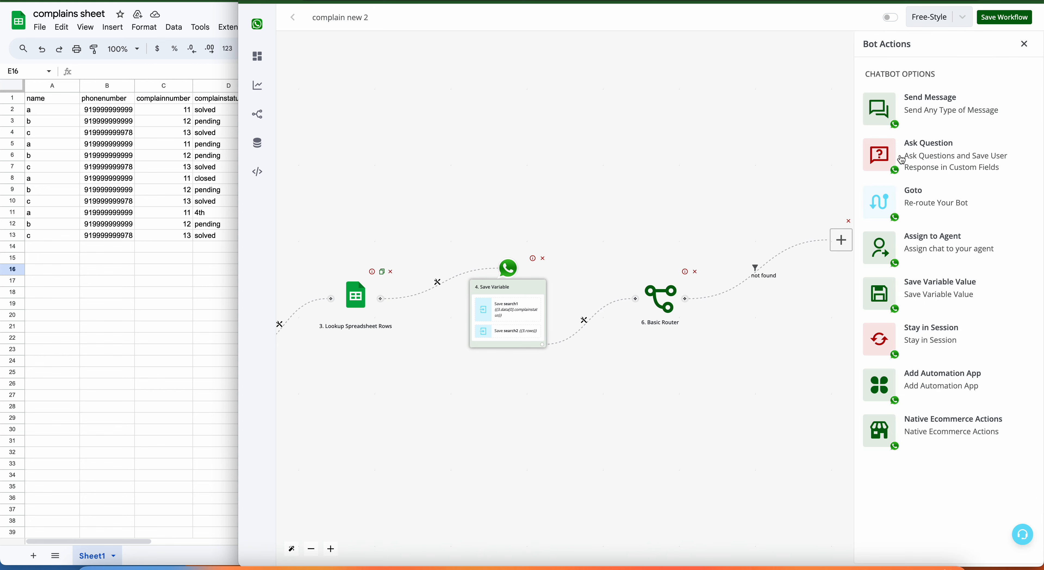
left_click(942, 101)
left_click(937, 97)
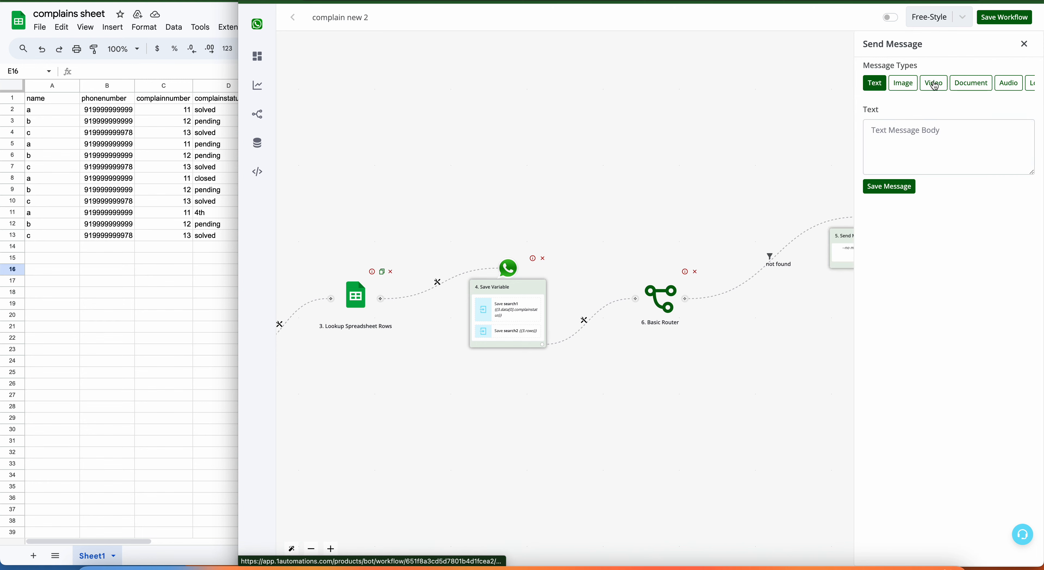
left_click(920, 136)
type("Kindly enter correct complain nu")
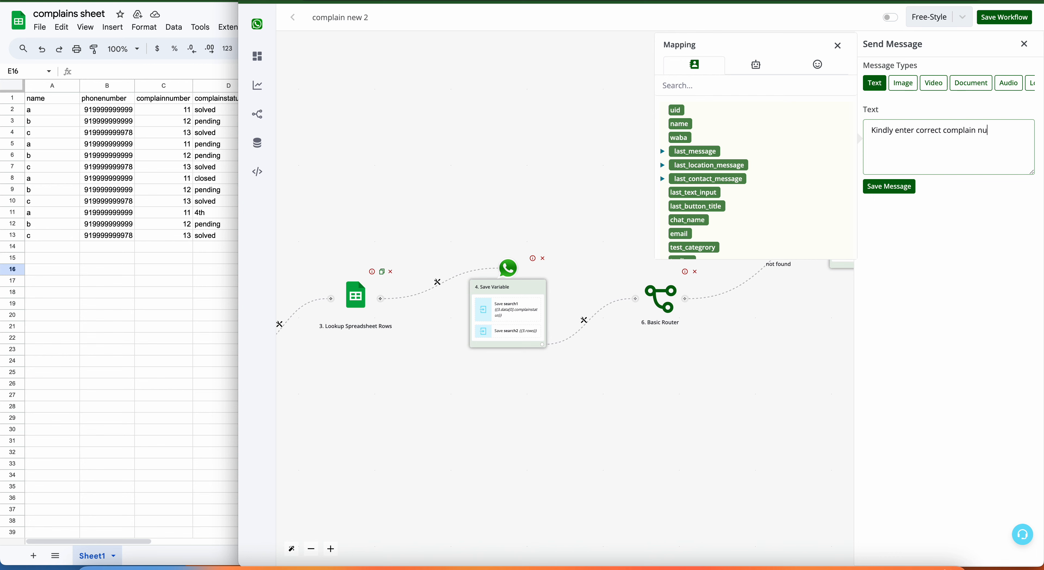
left_click(902, 187)
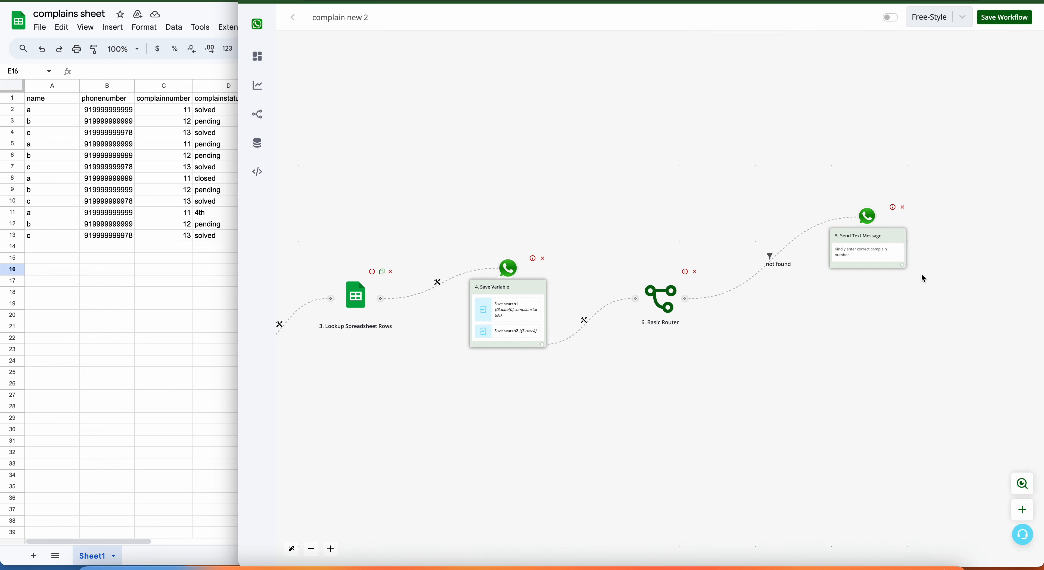
Step: Add a Goto action after the not-found message that routes back to step "2. Send Question", and save the route
left_click(903, 265)
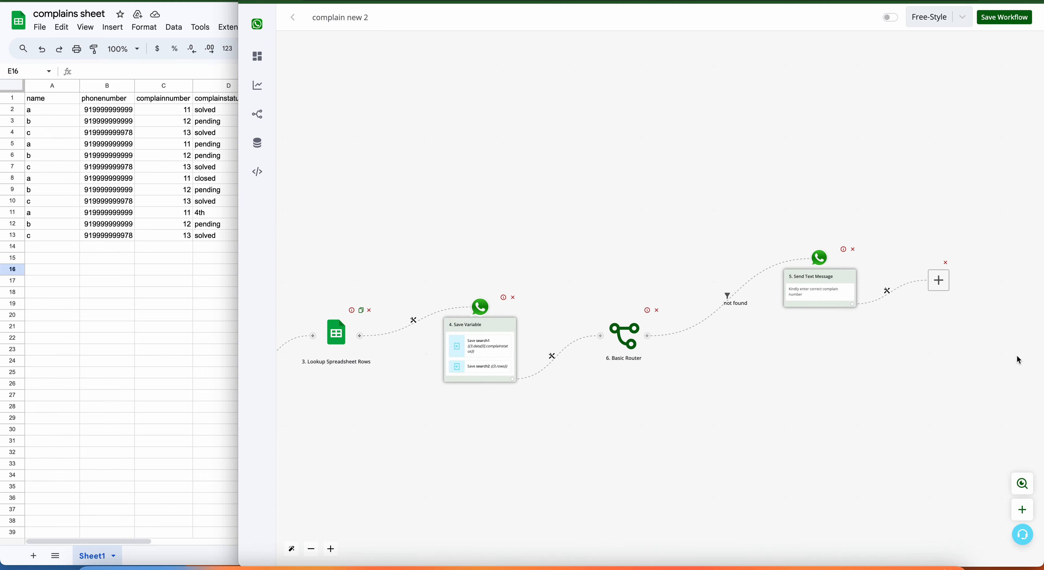
left_click_drag(702, 450, 963, 448)
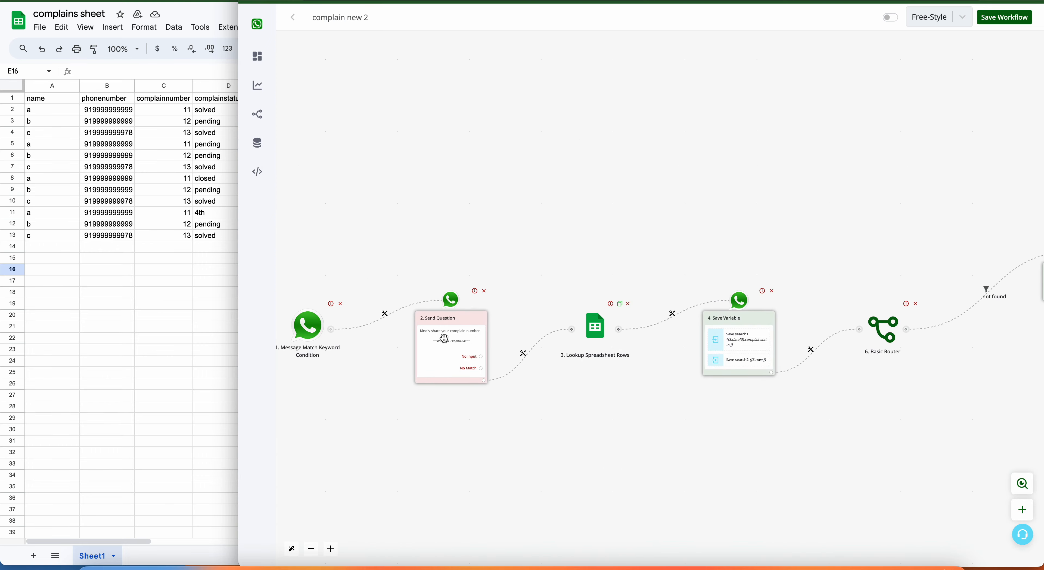
left_click_drag(631, 443, 264, 443)
left_click(831, 253)
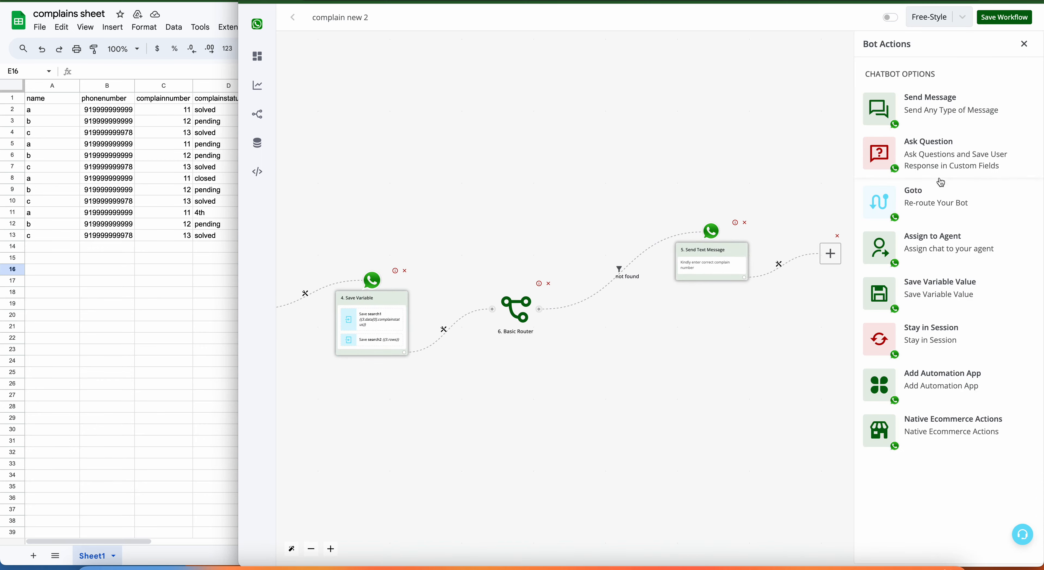
left_click(935, 198)
left_click(939, 132)
left_click(934, 157)
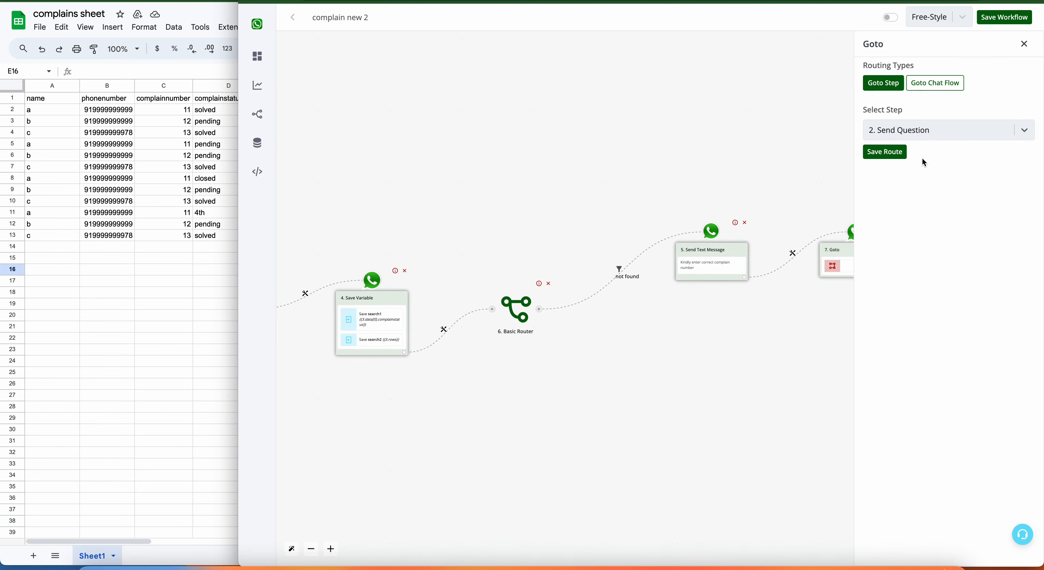
left_click(892, 153)
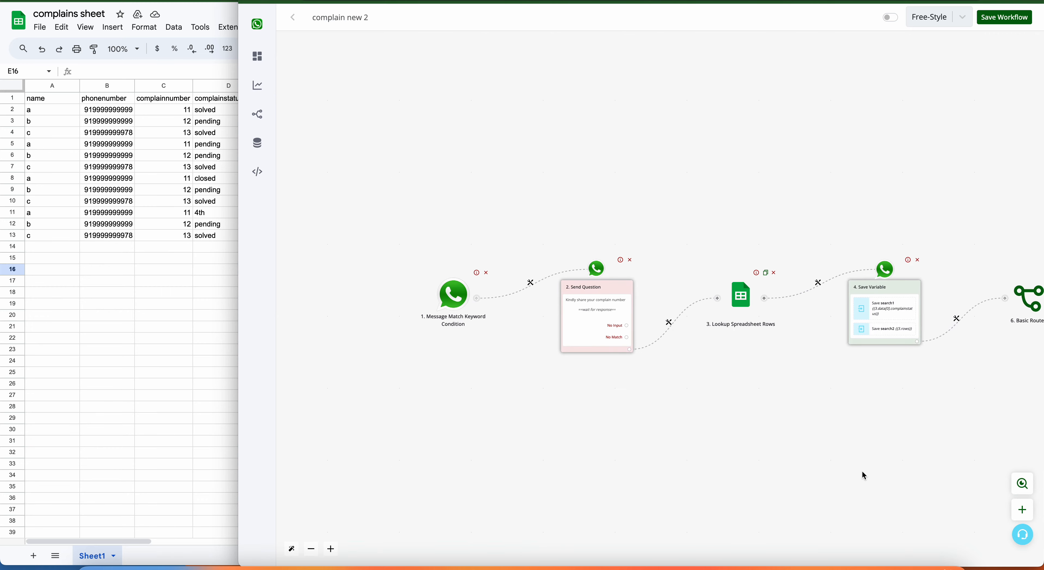
Step: Replace the text of the message on the "not found" branch with "Complain number Not Found." and save it
left_click_drag(903, 450, 583, 451)
left_click_drag(878, 420, 621, 420)
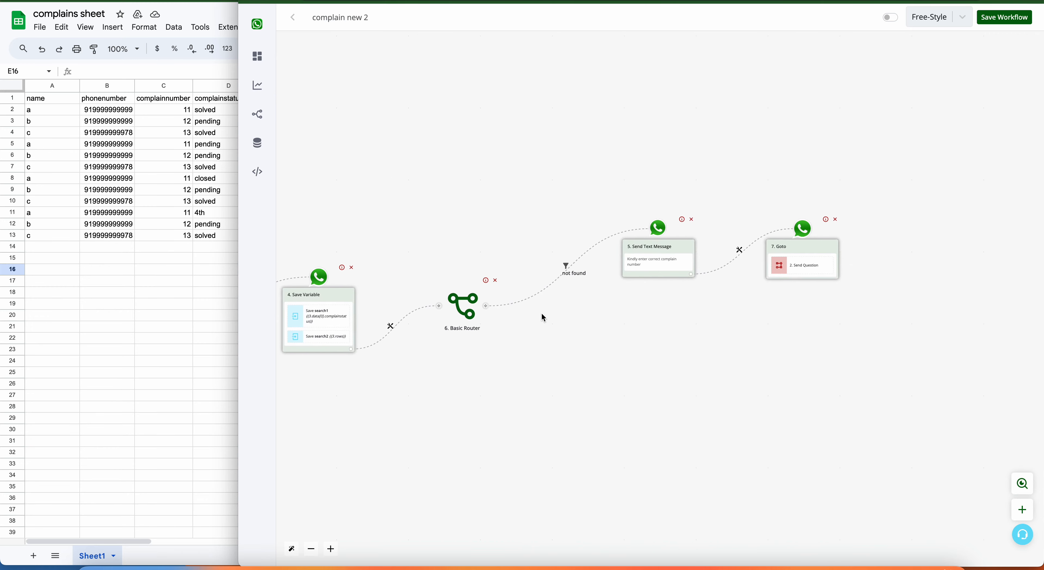
left_click(653, 264)
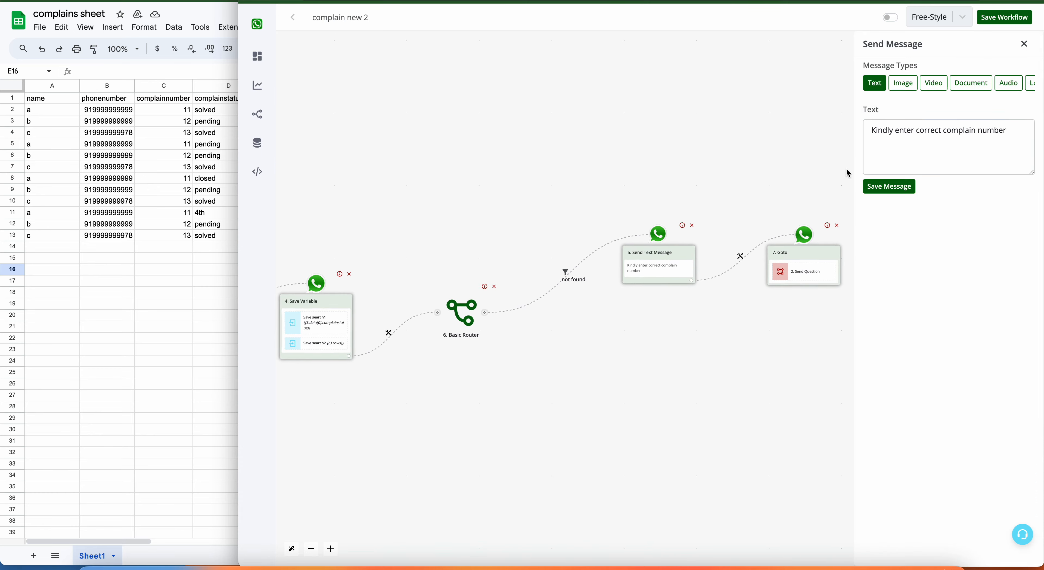
triple_click(911, 142)
key("BackSpace")
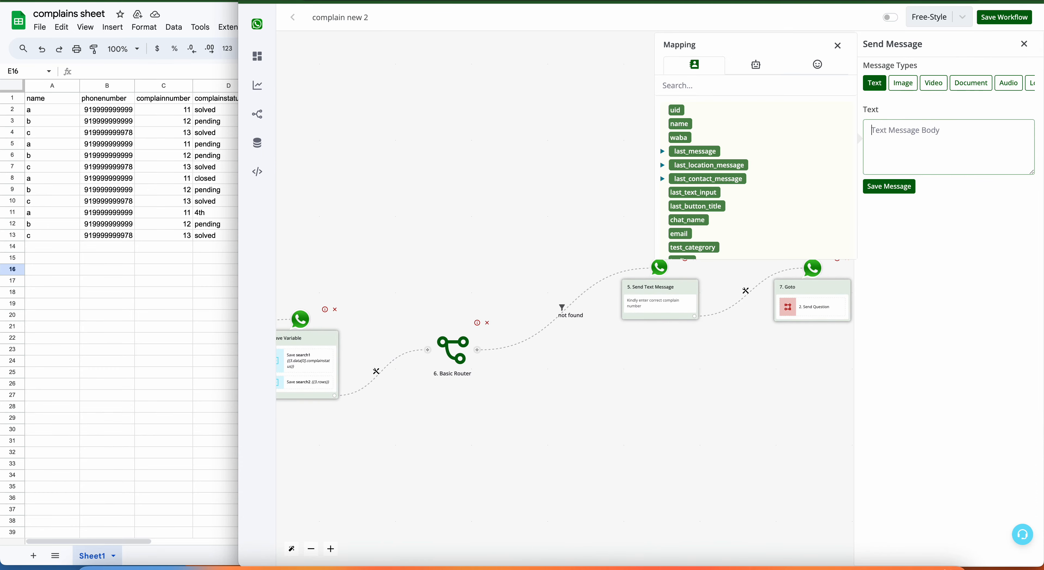
type("Complain number Not Found.")
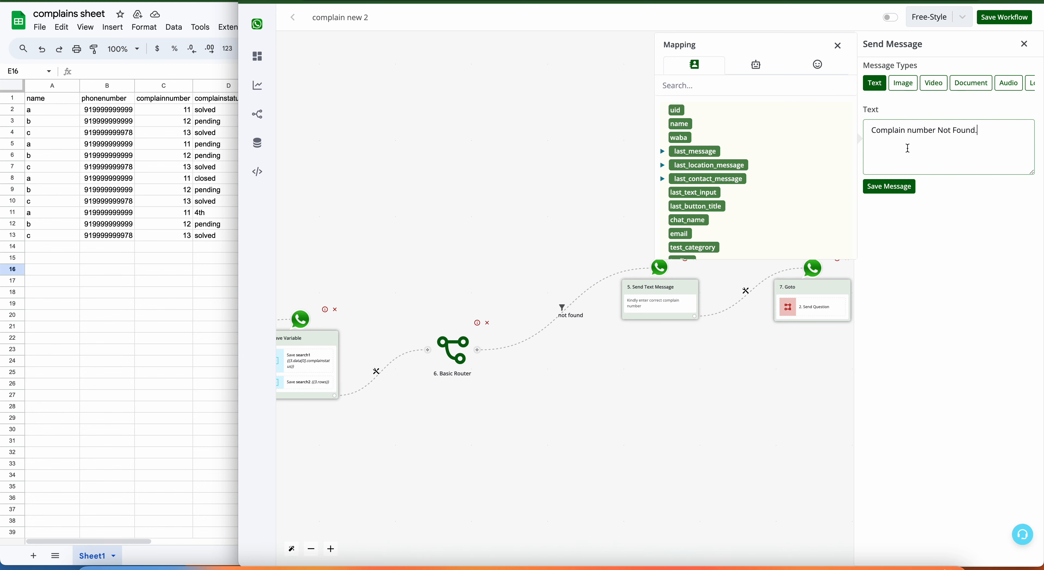
left_click(890, 186)
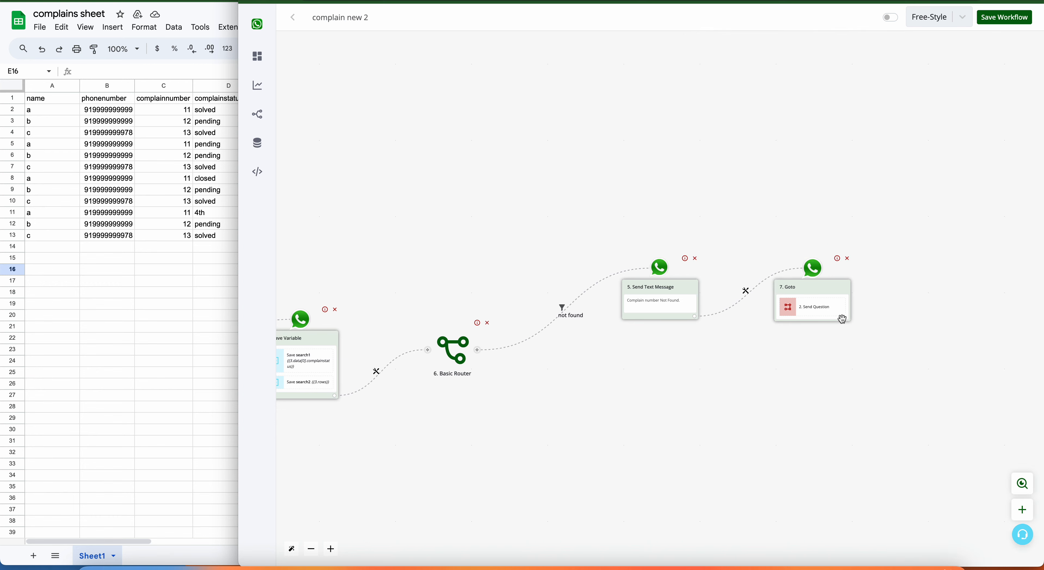
Step: Add a second outgoing connection from the Basic Router, with its placeholder below the "not found" branch
scroll(842, 319, "left", 10)
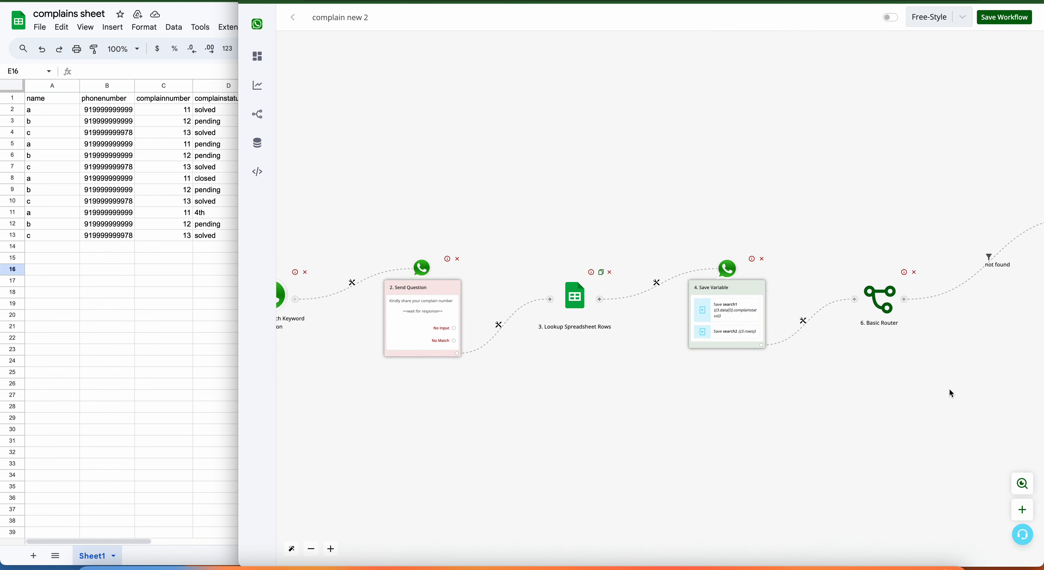
left_click_drag(961, 361, 752, 361)
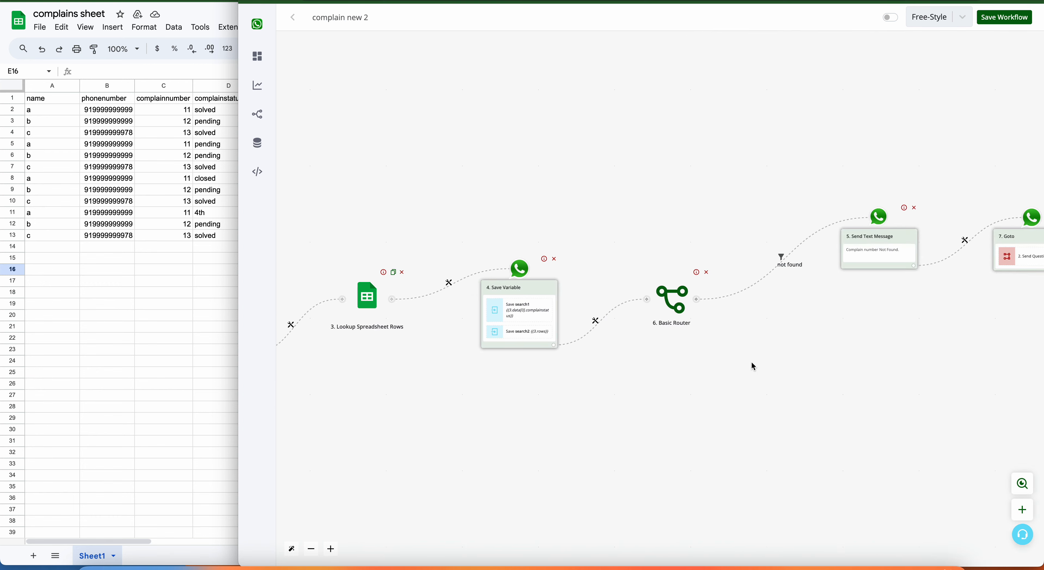
left_click(697, 300)
scroll(695, 300, "right", 4)
left_click(700, 355)
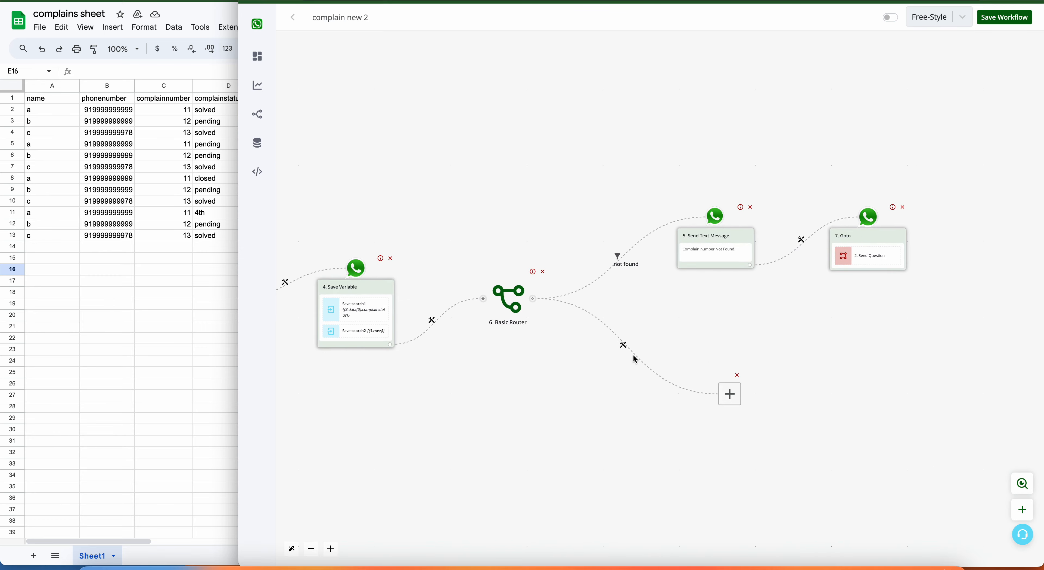
Step: Set up a filter on the router's second outgoing connection and label it "found"
left_click(624, 344)
left_click(645, 351)
left_click(918, 105)
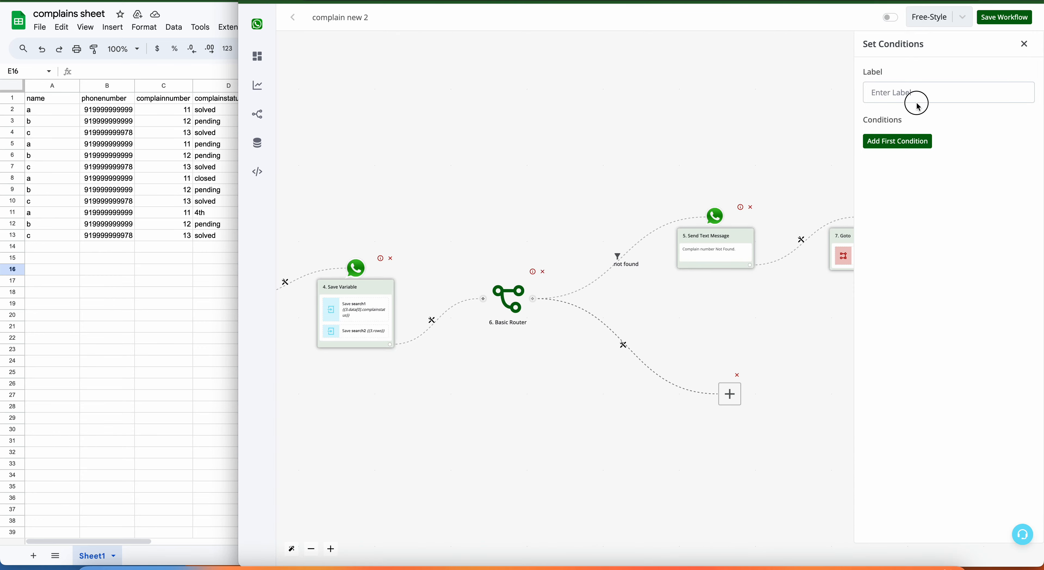
type("found")
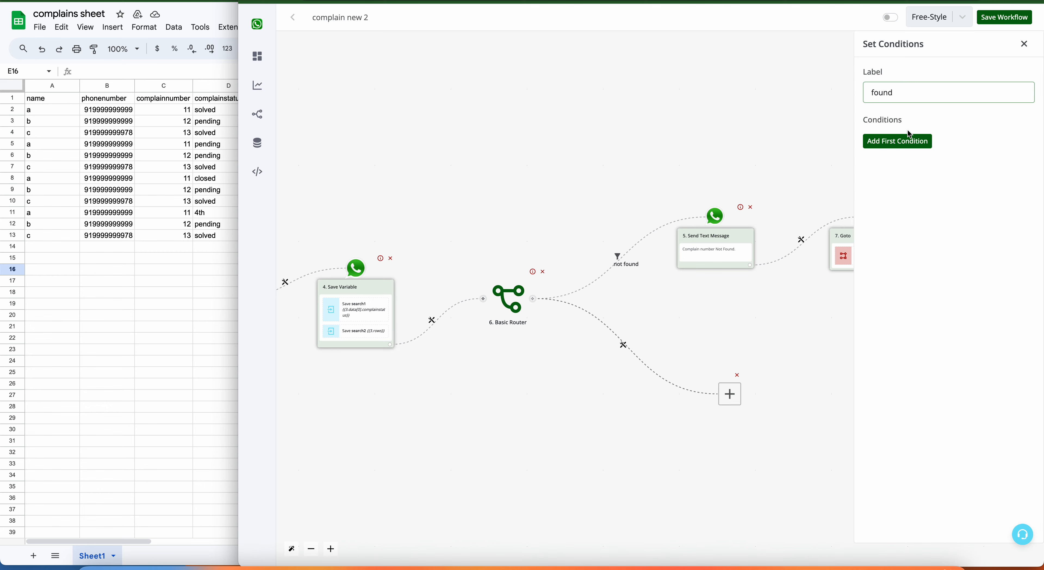
Step: Add a first condition to the "found" filter and map the search2 bot field once as its input
left_click(909, 140)
left_click(915, 147)
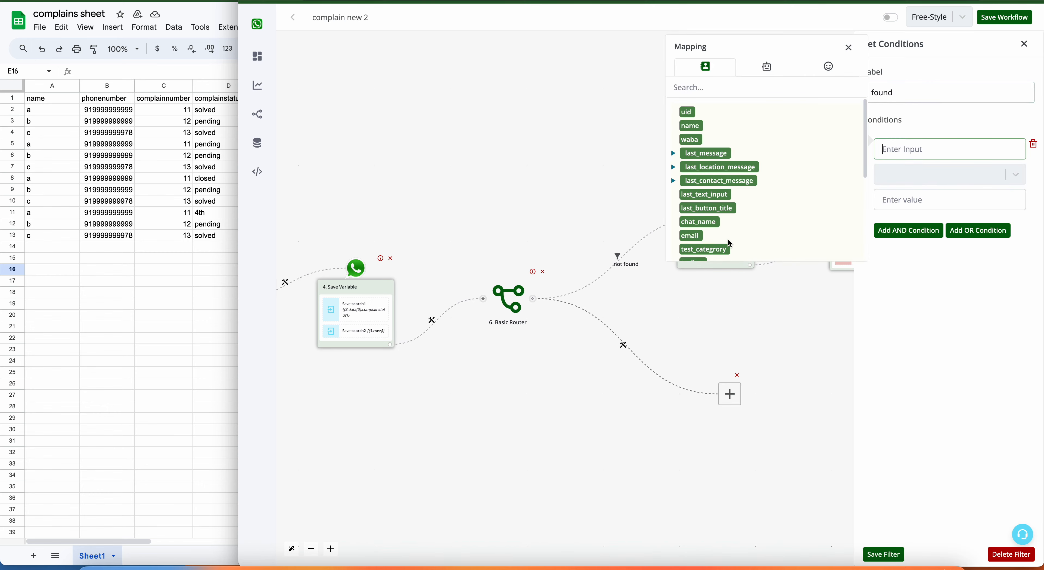
left_click(770, 68)
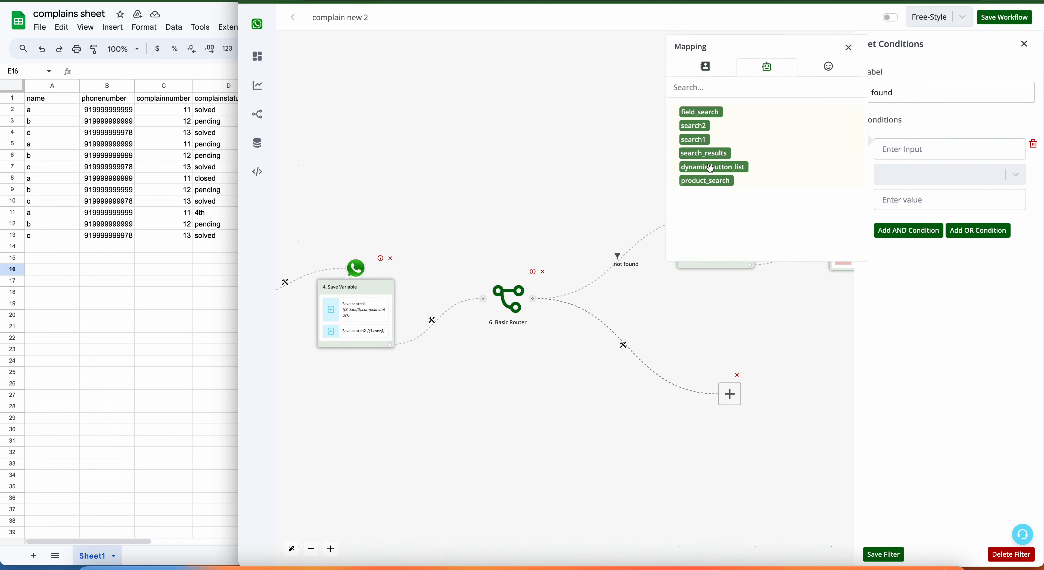
left_click(701, 131)
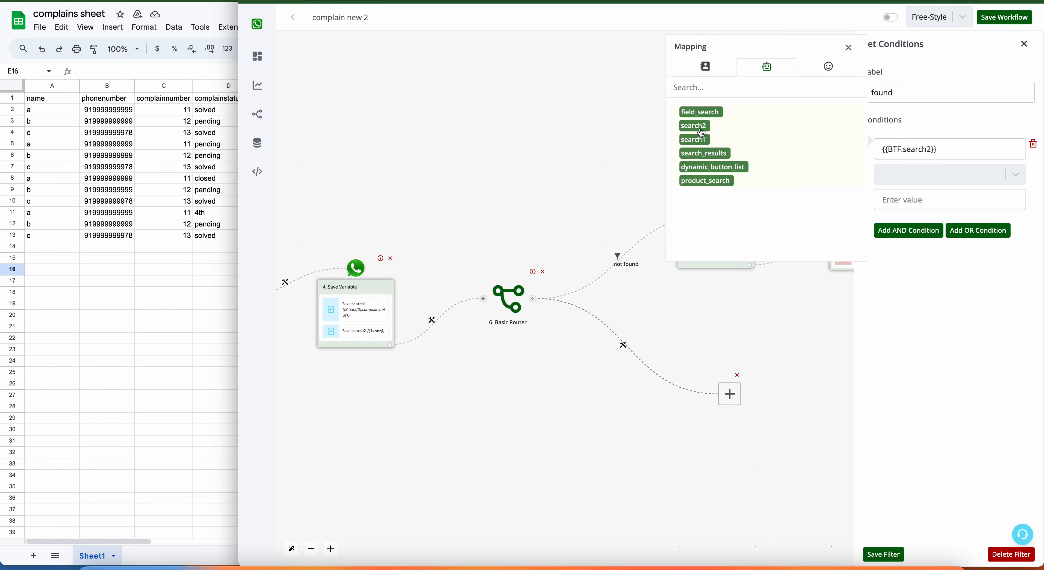
left_click(701, 132)
left_click(937, 149)
left_click_drag(937, 149, 994, 149)
key("BackSpace")
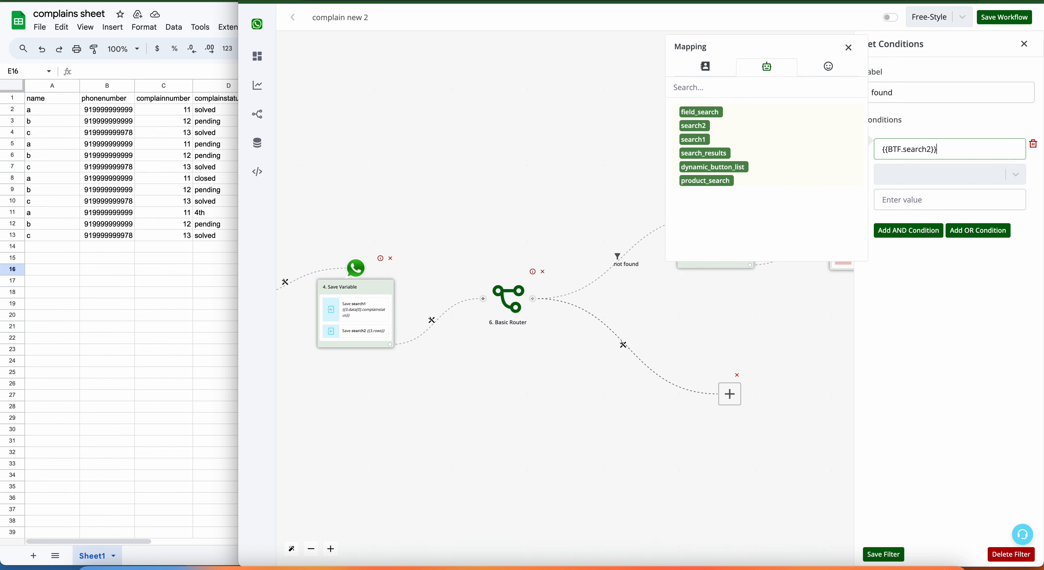
Step: Set the "found" condition to the number operator "Not Equals to" with value 0, and save the filter
left_click(936, 174)
scroll(913, 288, "down", 5)
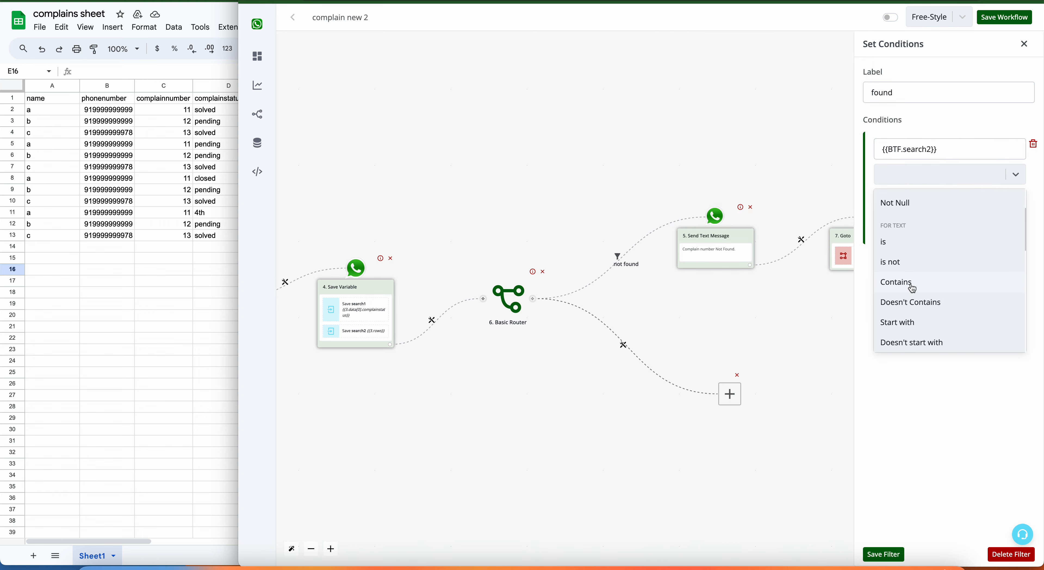
scroll(913, 264, "down", 5)
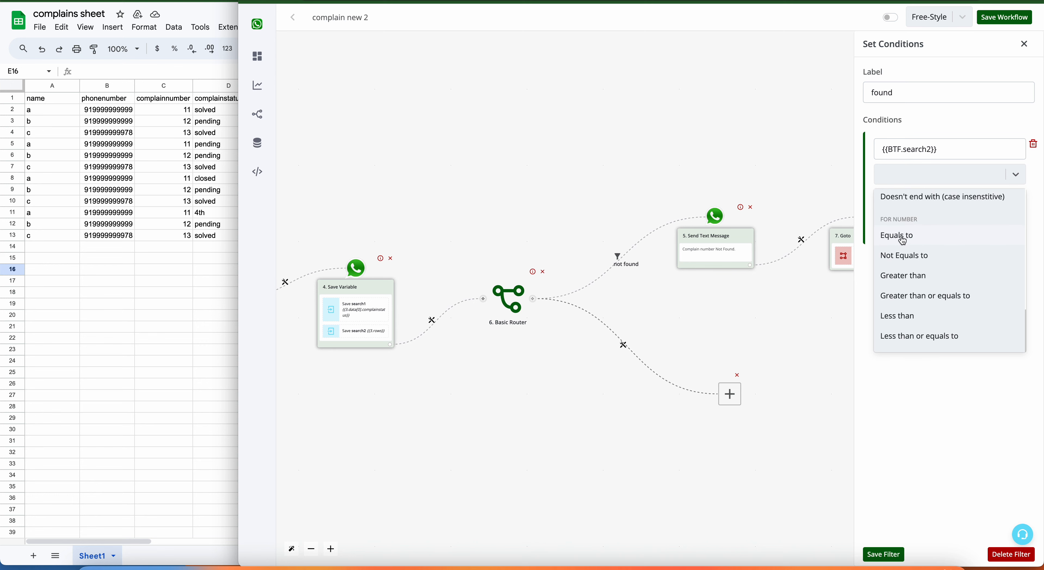
left_click(908, 258)
left_click(916, 200)
type("0")
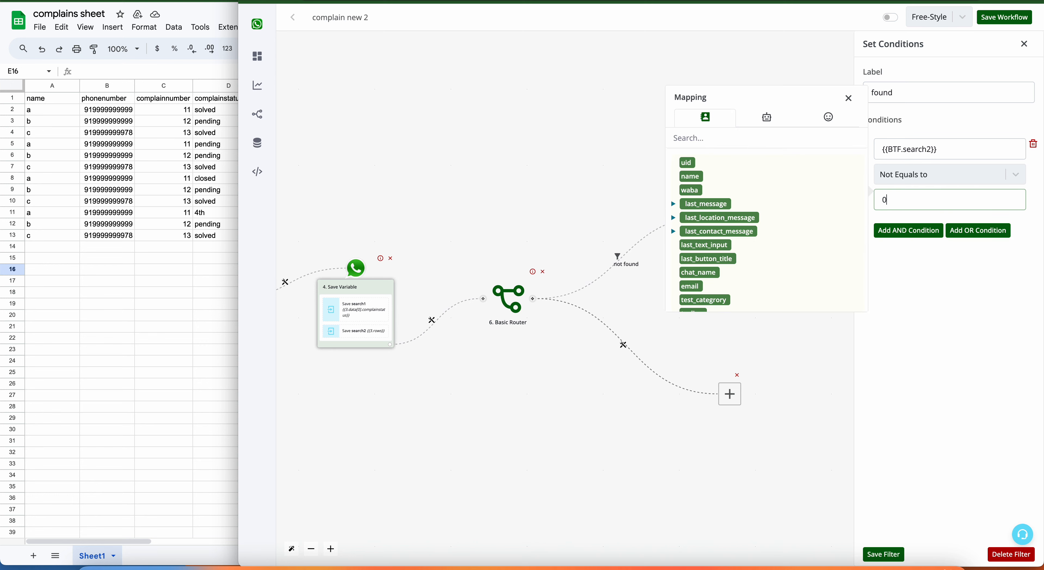
left_click(875, 545)
left_click(618, 257)
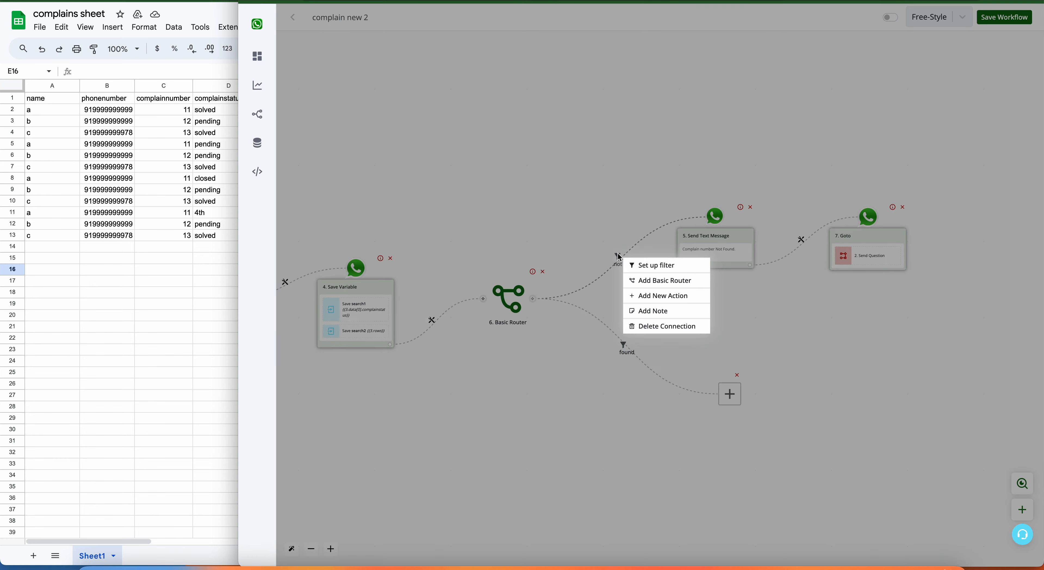
left_click(648, 281)
scroll(645, 272, "up", 5)
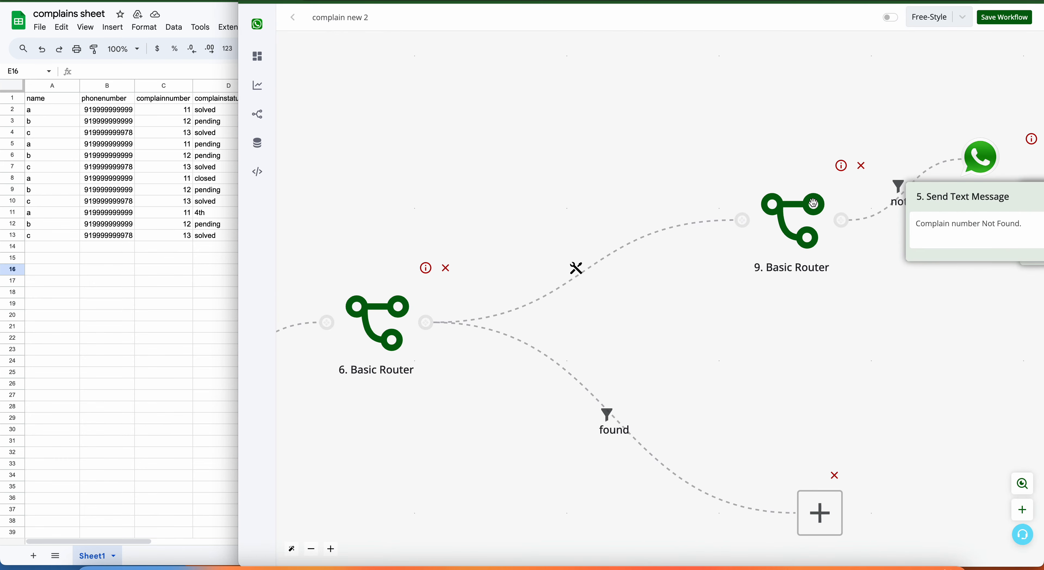
left_click(863, 166)
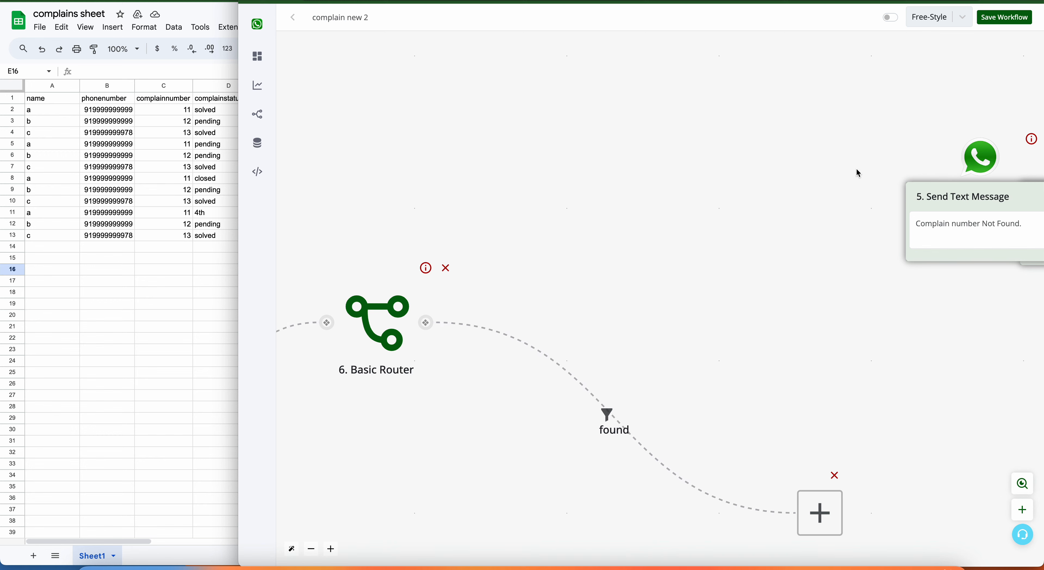
left_click_drag(430, 322, 977, 159)
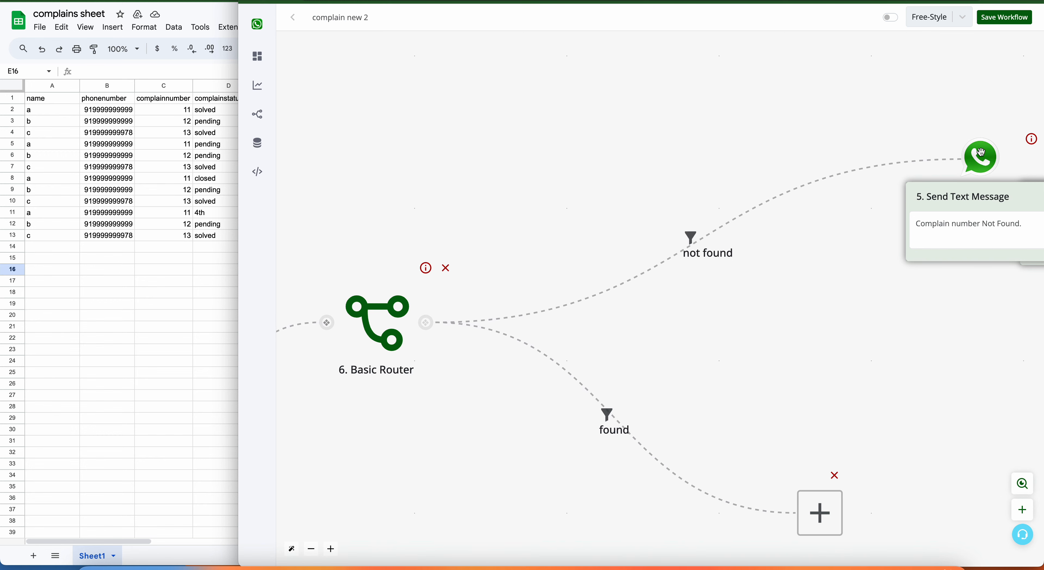
Step: Change the "not found" filter's condition operator to the number operator "Equals to" and save the filter
left_click(693, 237)
left_click(698, 248)
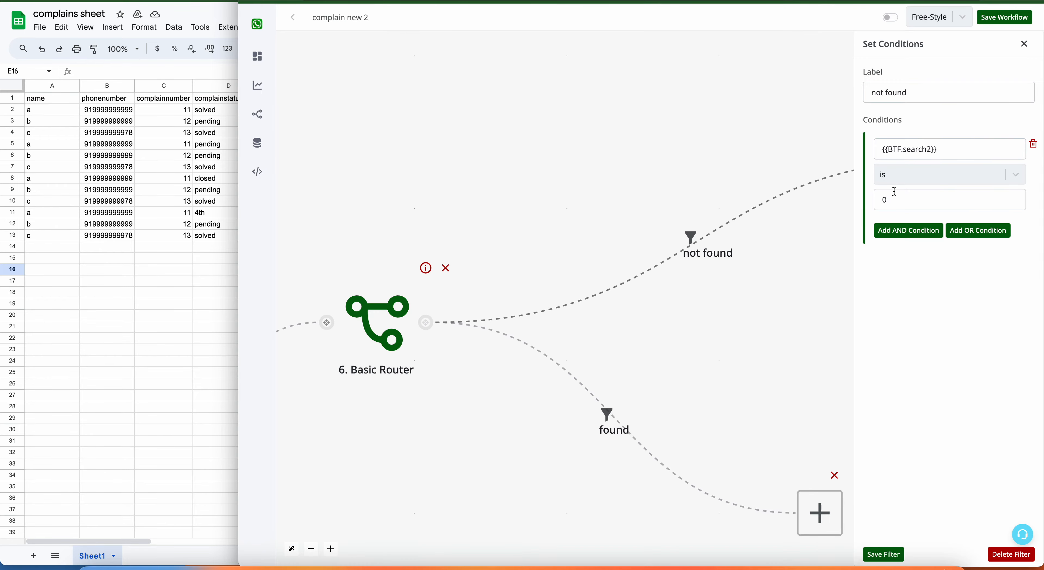
left_click(928, 166)
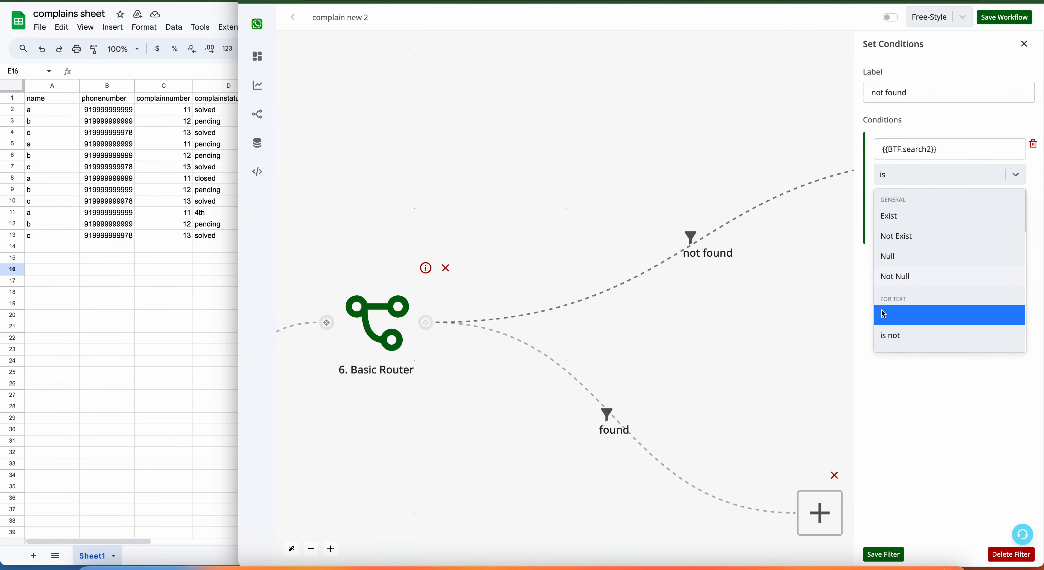
scroll(896, 309, "down", 5)
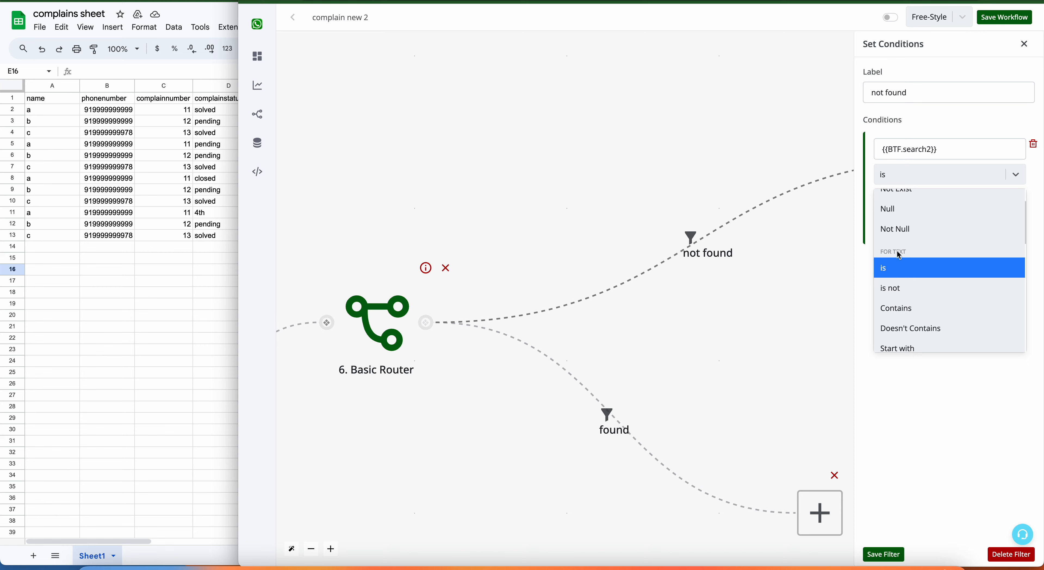
scroll(914, 308, "down", 2)
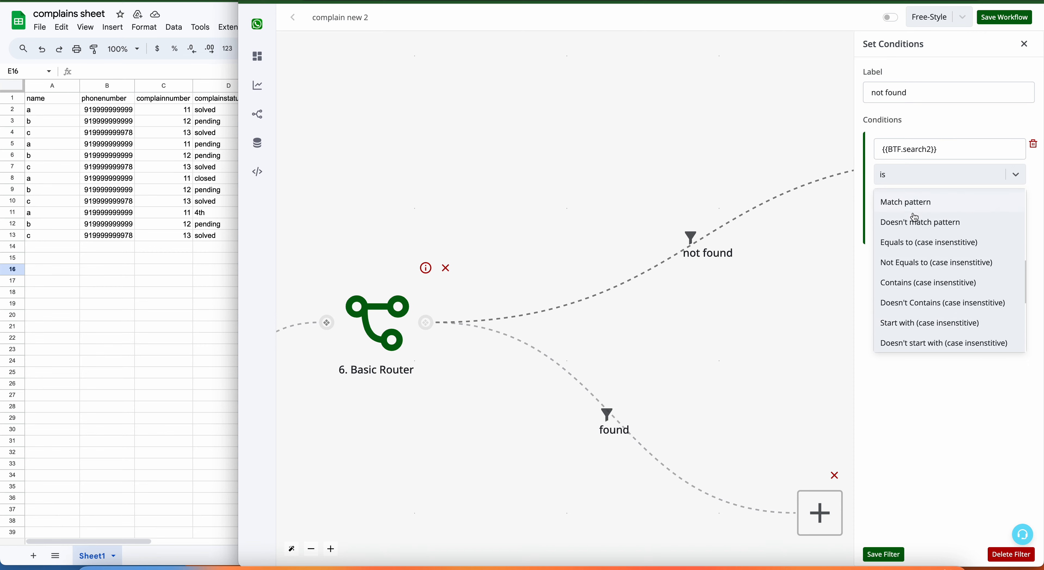
scroll(915, 239, "up", 2)
scroll(917, 253, "down", 4)
scroll(917, 253, "down", 3)
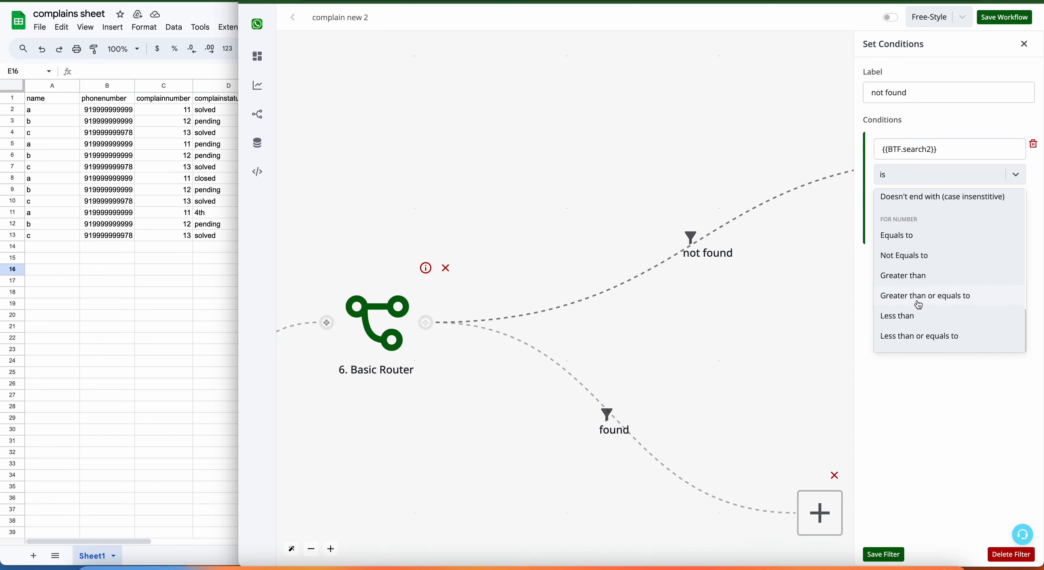
left_click(906, 244)
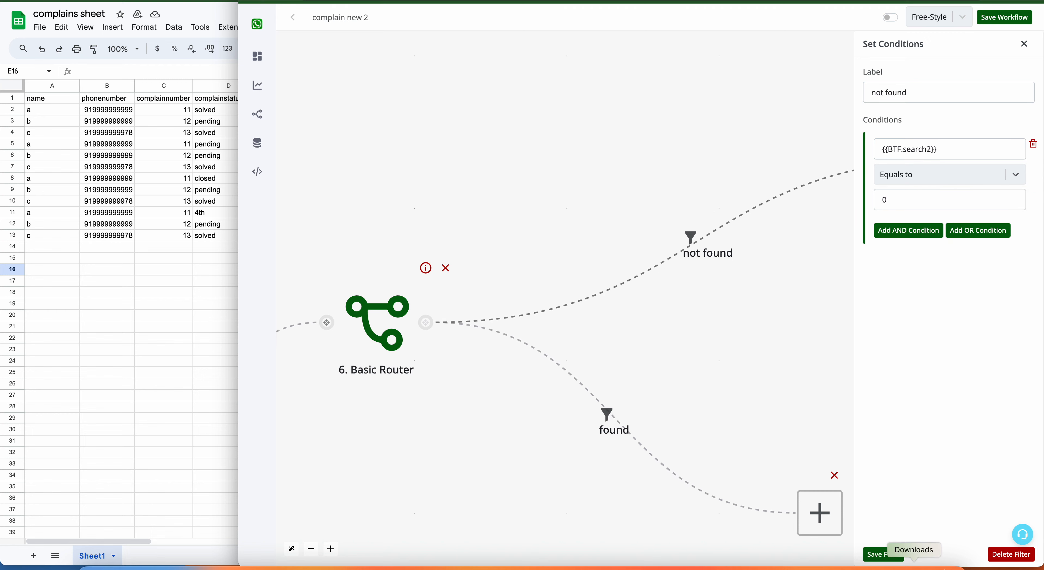
left_click(883, 553)
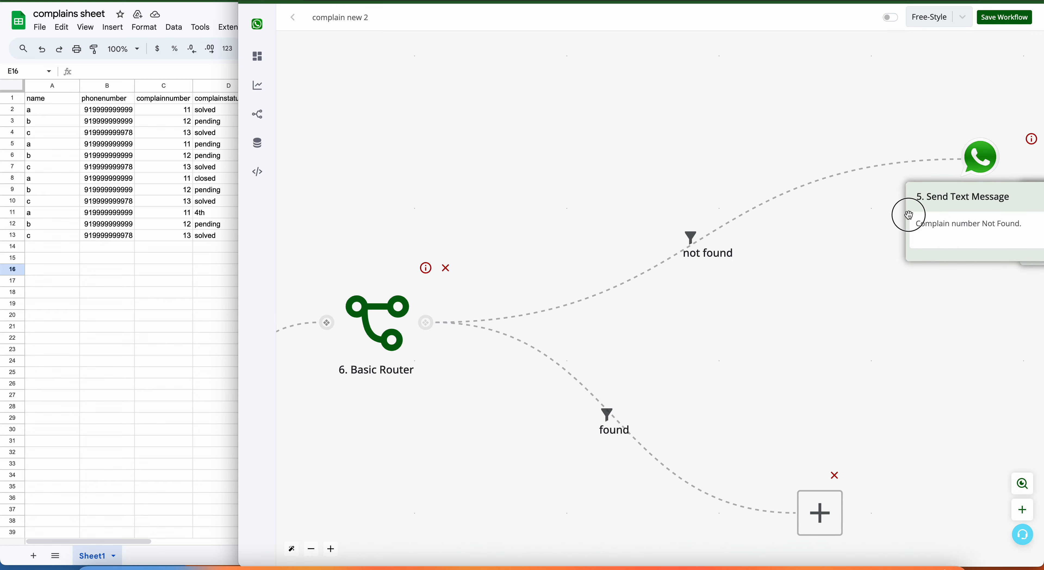
Step: Move the "Complain number Not Found." message node closer to the Basic Router
left_click_drag(909, 212, 737, 218)
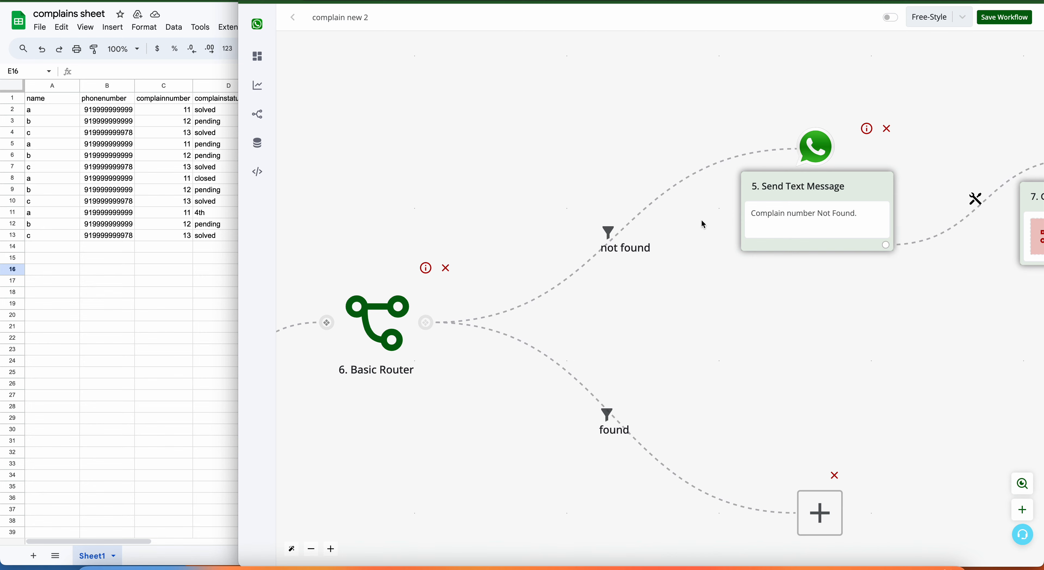
left_click_drag(876, 304, 844, 289)
left_click_drag(804, 340, 655, 326)
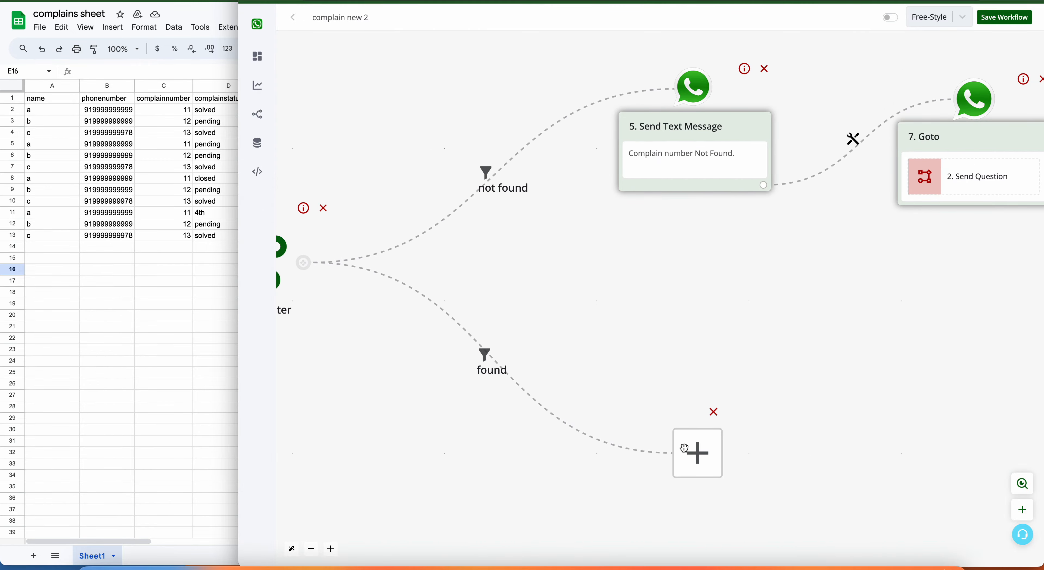
Step: Add a text message node at the placeholder on the "found" branch
left_click(696, 455)
left_click(930, 104)
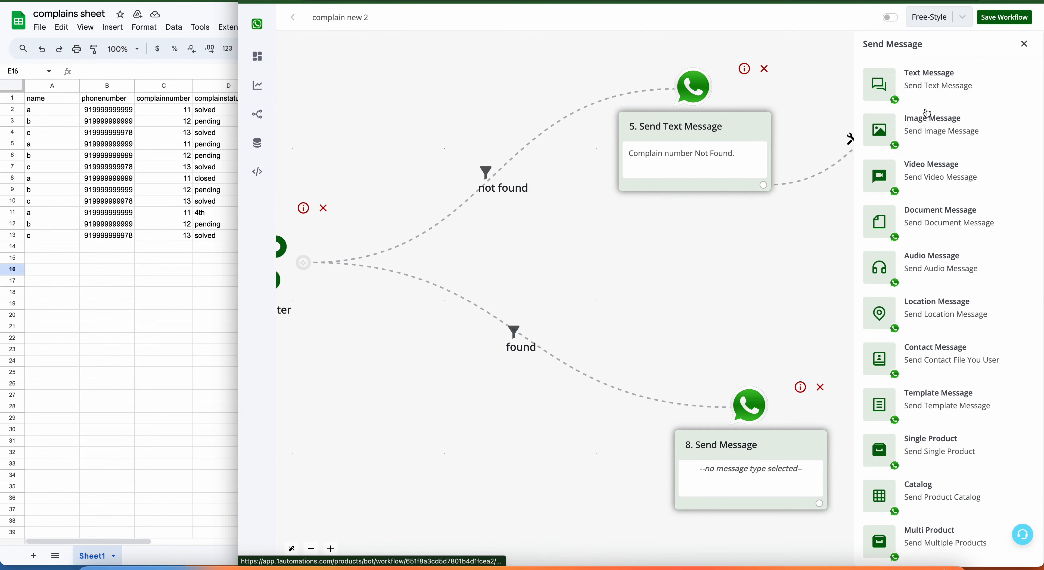
left_click(926, 81)
Step: Write "Your Complain Status is" followed by the mapped search1 bot field as the message body, and save the message
left_click(913, 130)
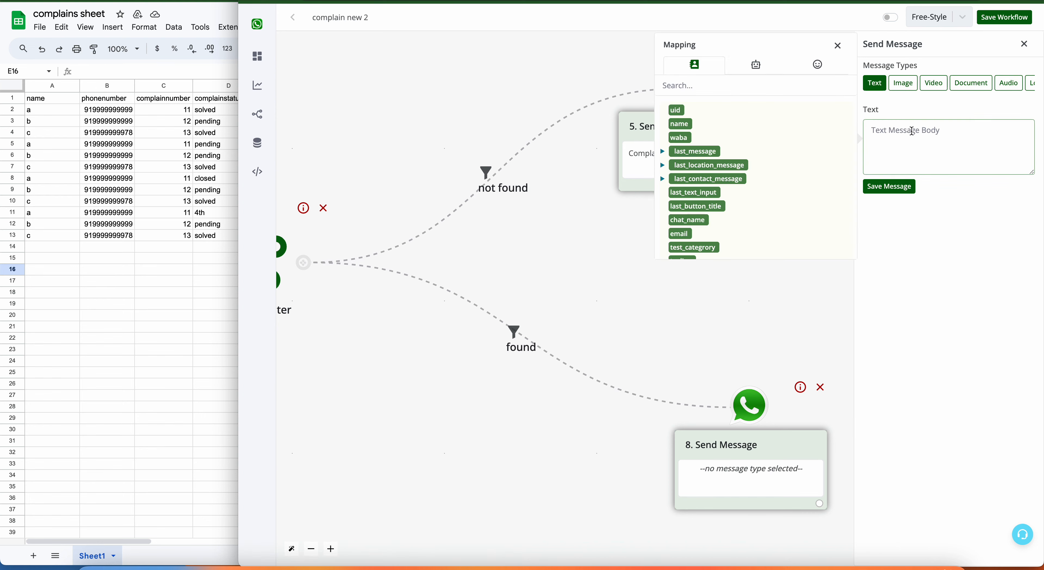
type("Your Complain Status is")
left_click(757, 65)
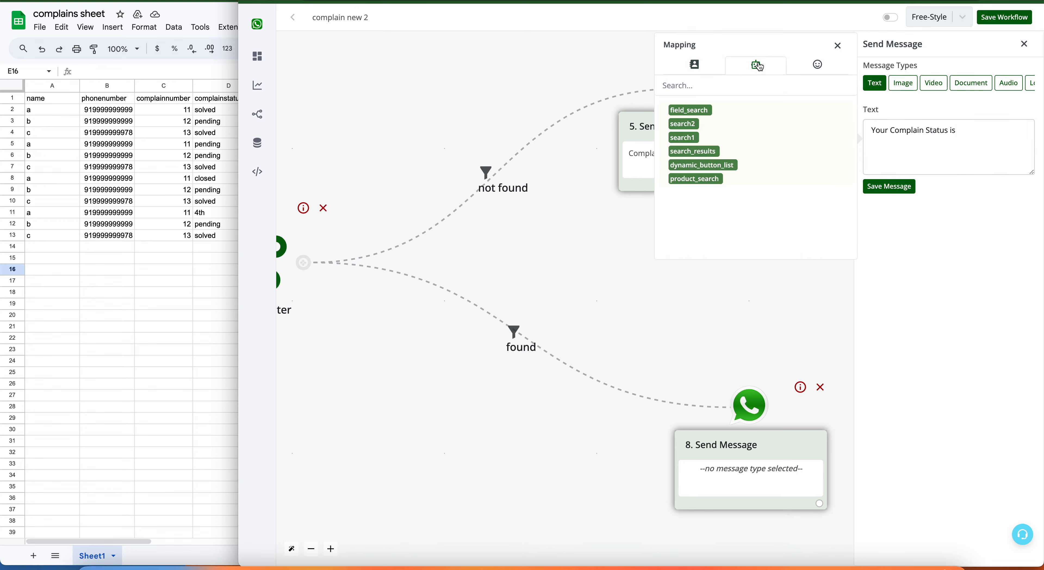
left_click(696, 139)
left_click_drag(962, 131, 1019, 131)
left_click_drag(364, 437, 723, 429)
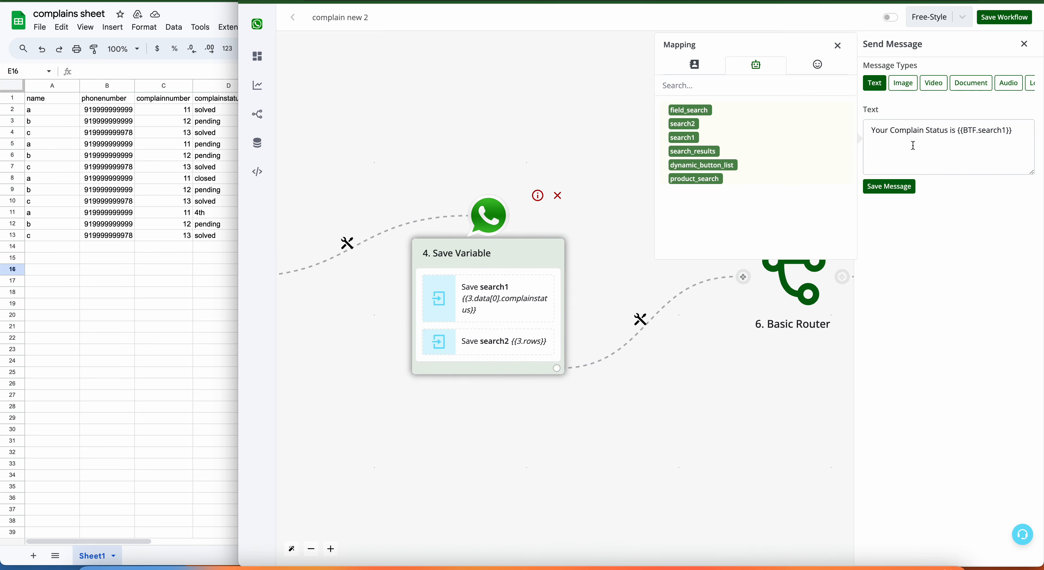
left_click(949, 171)
left_click(904, 190)
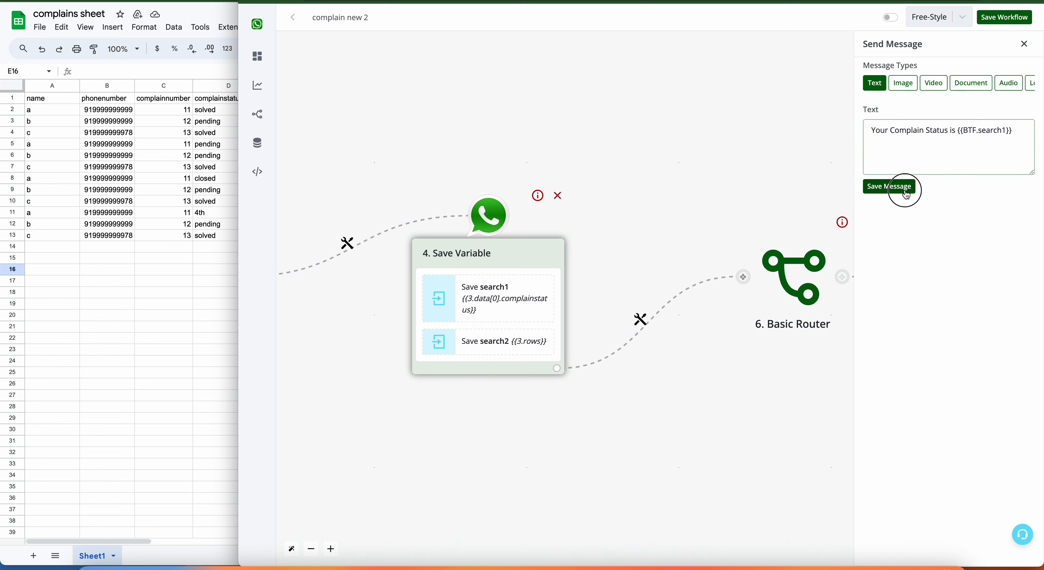
scroll(737, 410, "down", 5)
left_click_drag(715, 424, 753, 370)
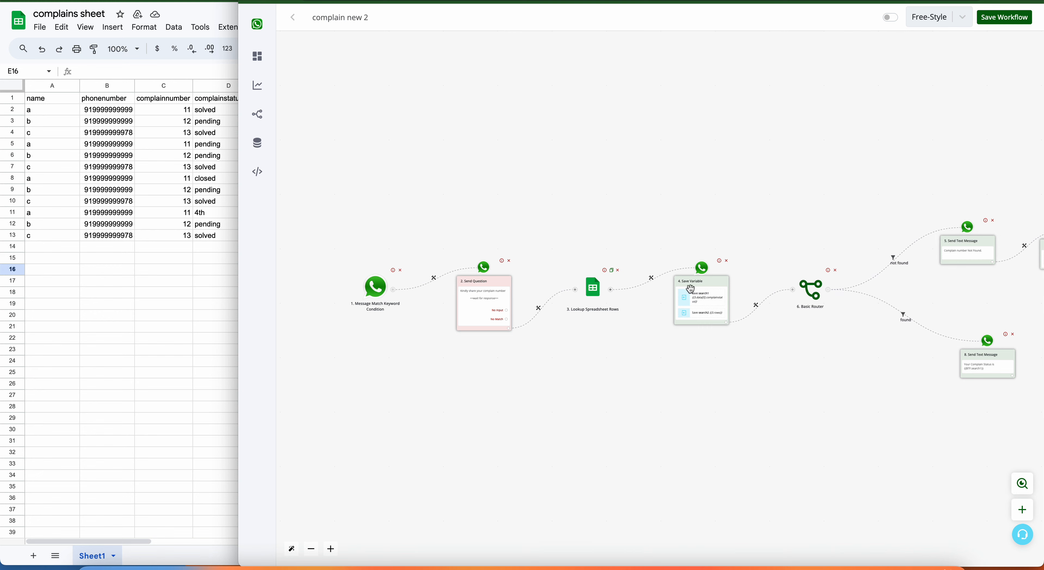
left_click_drag(696, 292, 697, 293)
left_click(695, 293)
left_click(961, 268)
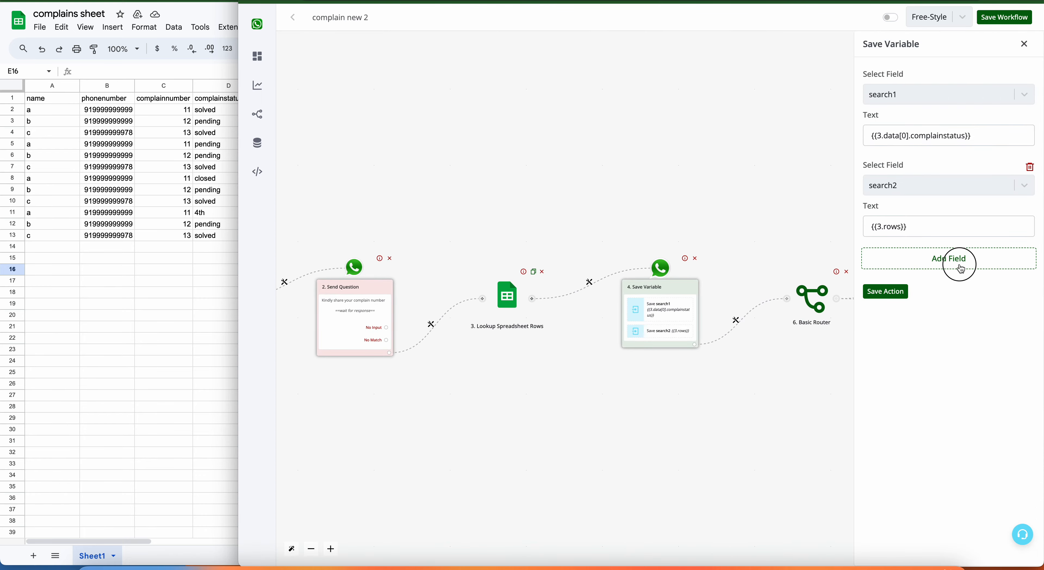
left_click(954, 277)
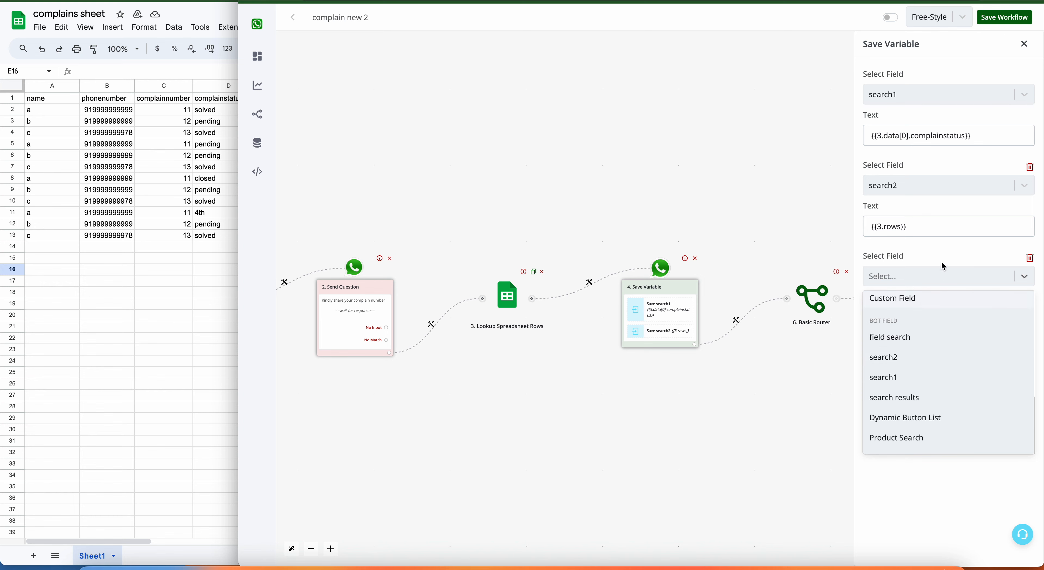
left_click(908, 374)
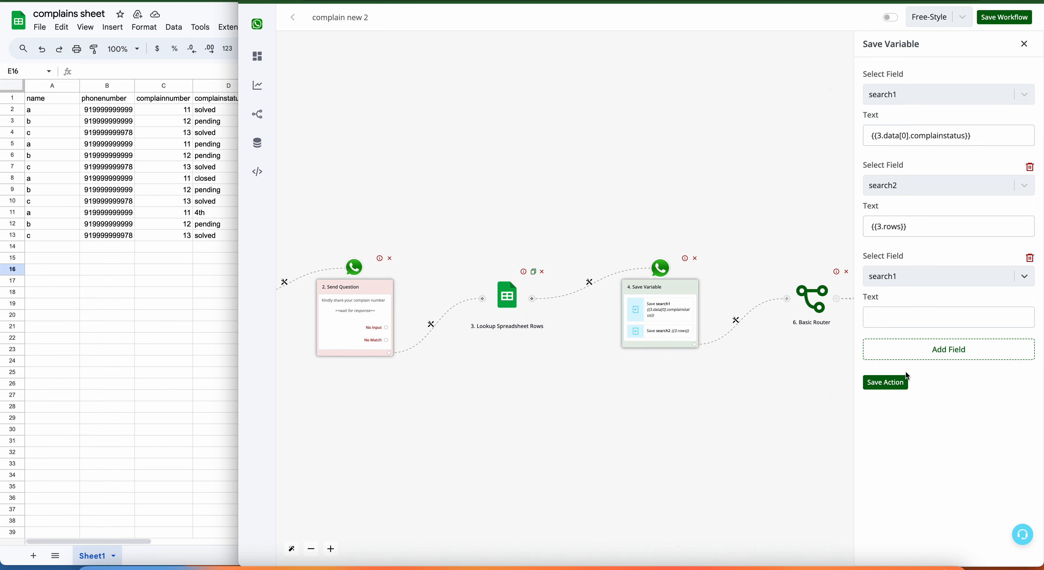
left_click(931, 313)
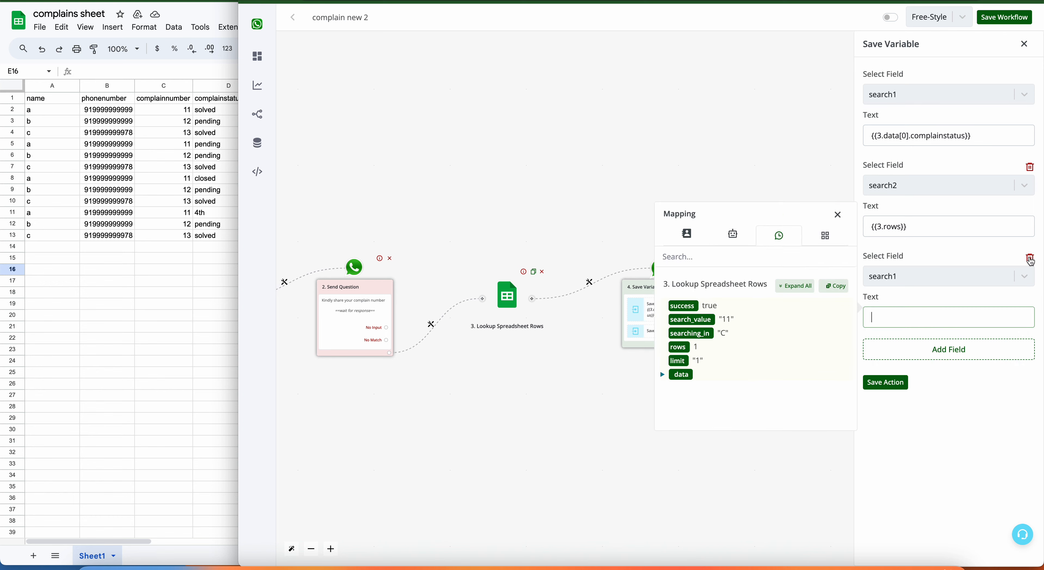
left_click(1030, 259)
left_click(974, 259)
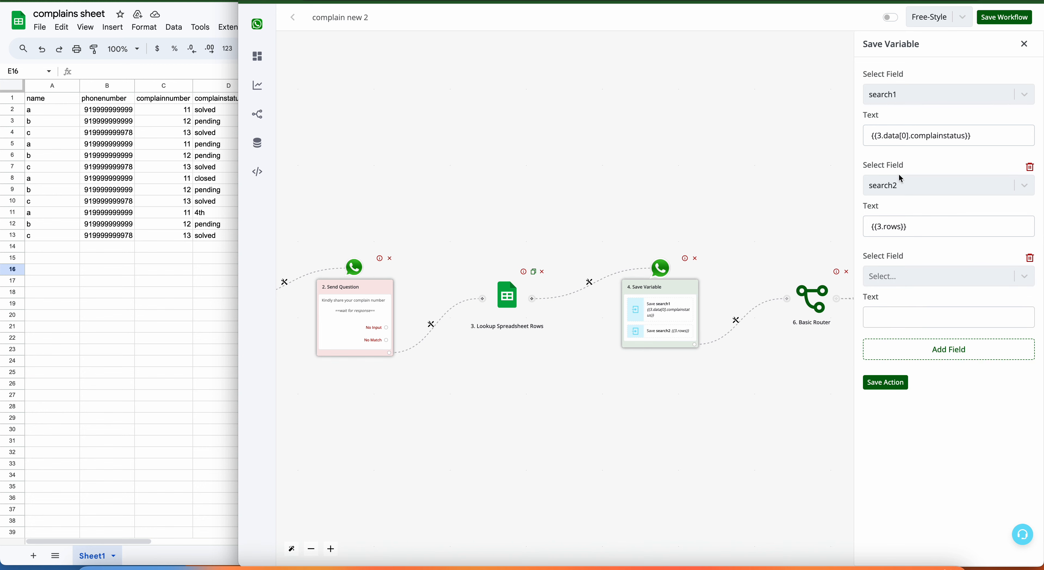
left_click(920, 324)
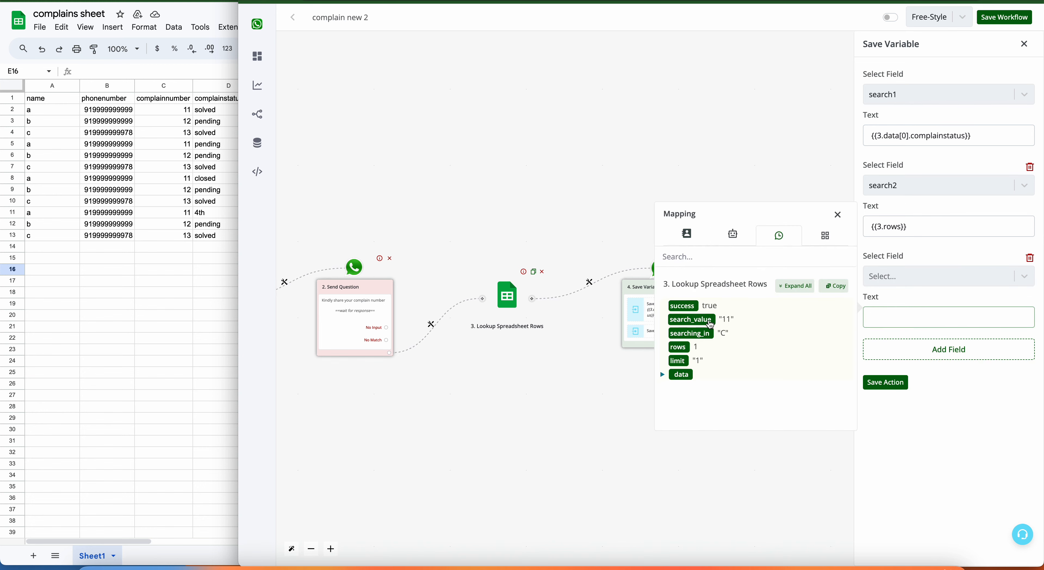
left_click(697, 236)
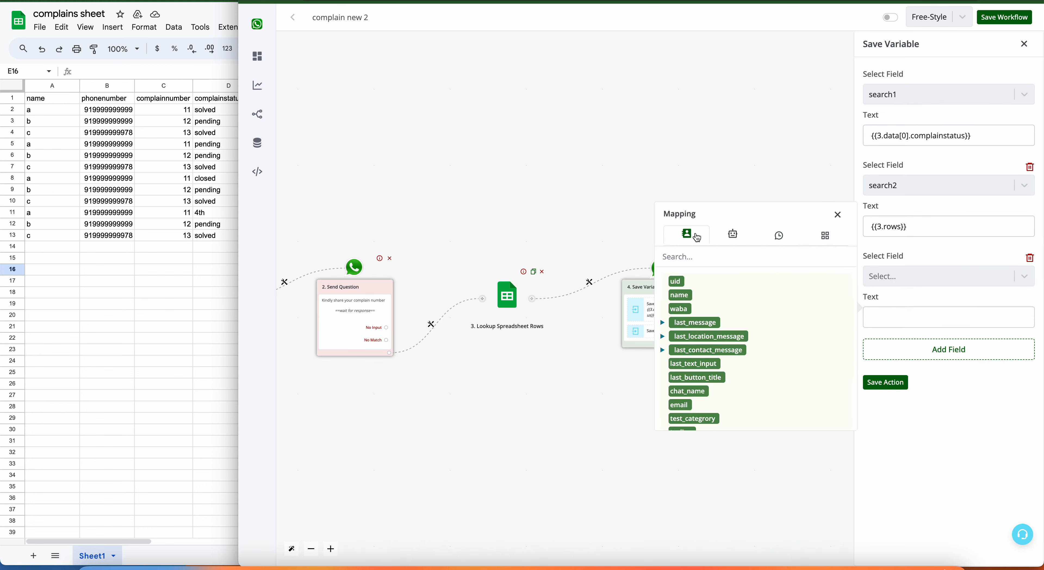
left_click(707, 363)
left_click(847, 217)
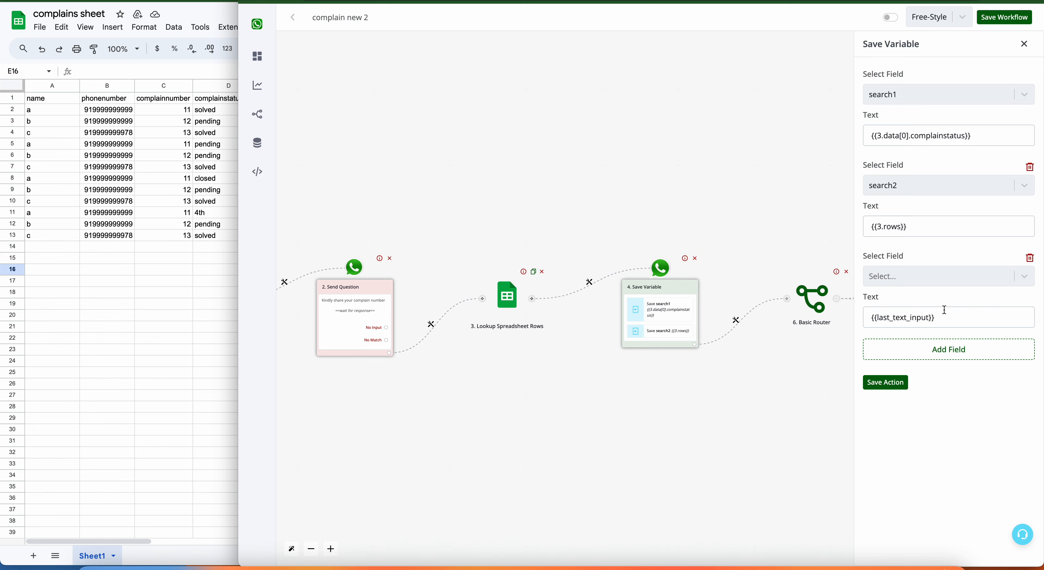
triple_click(953, 316)
left_click(838, 214)
left_click(1024, 44)
left_click_drag(880, 380, 629, 383)
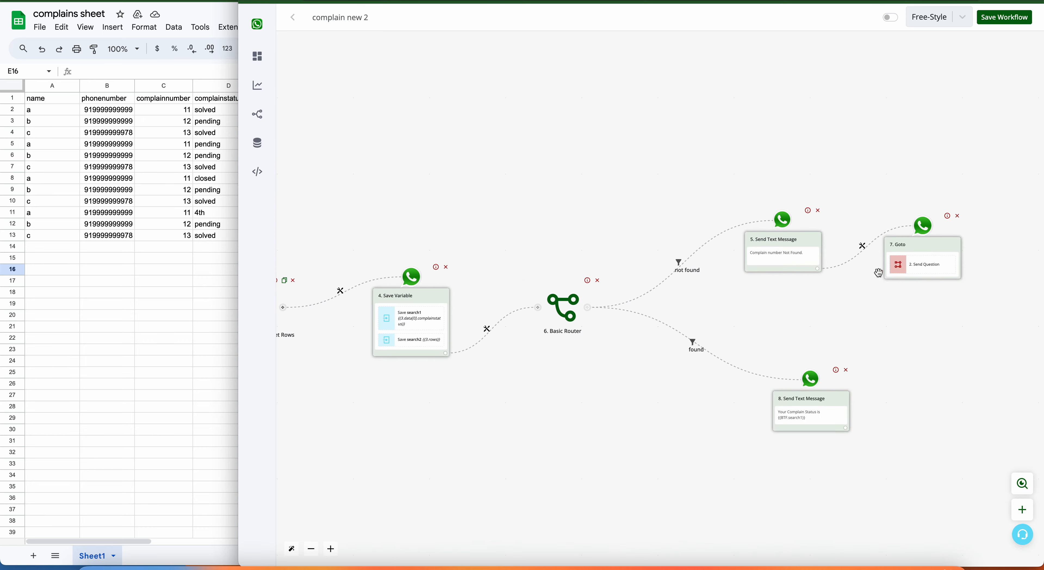
Step: Examine the message texts and mappable fields of the text message nodes on the "not found" and "found" branches
left_click(808, 258)
left_click(935, 131)
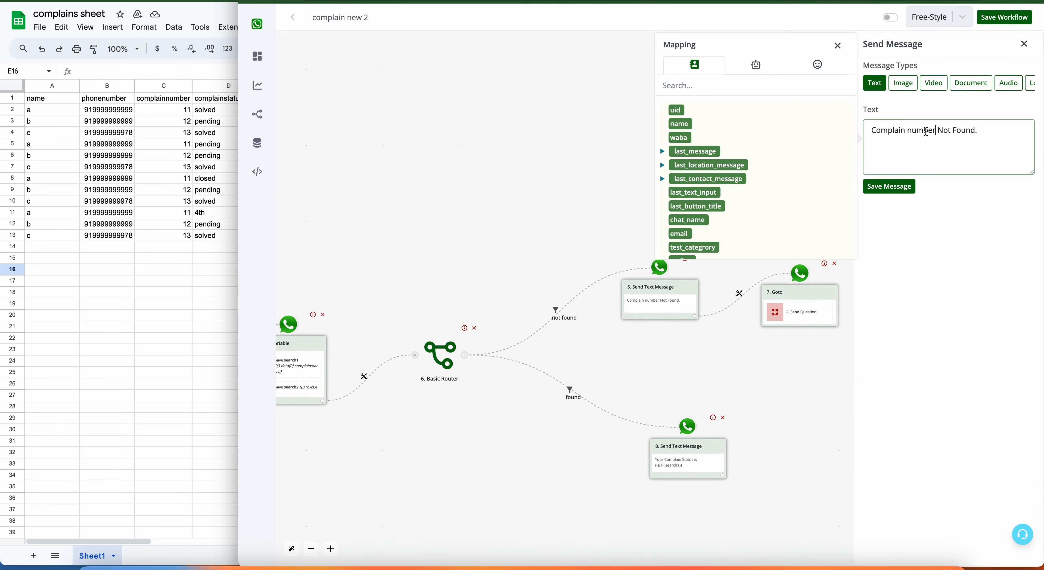
left_click(756, 64)
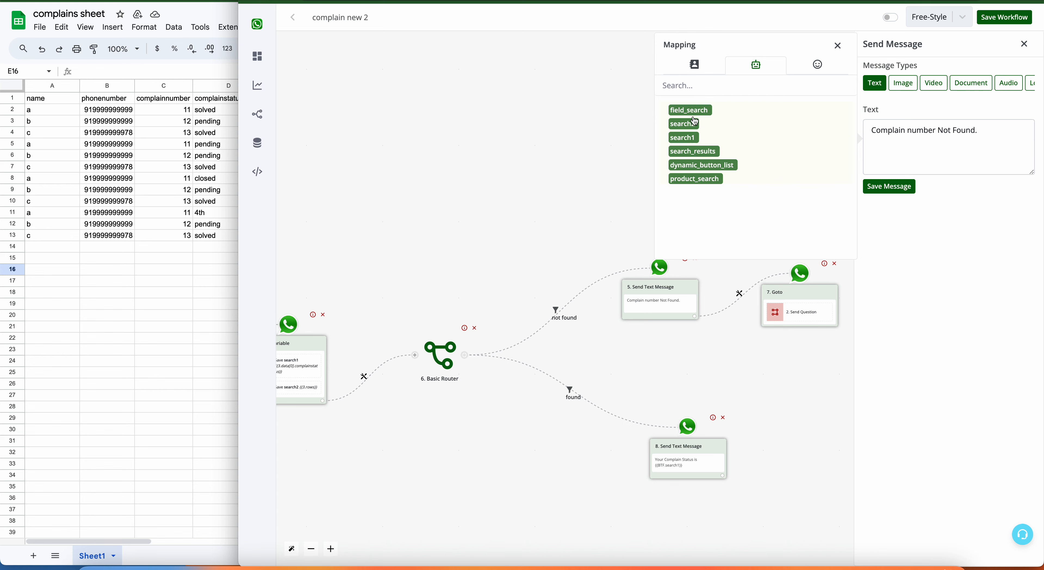
left_click(838, 45)
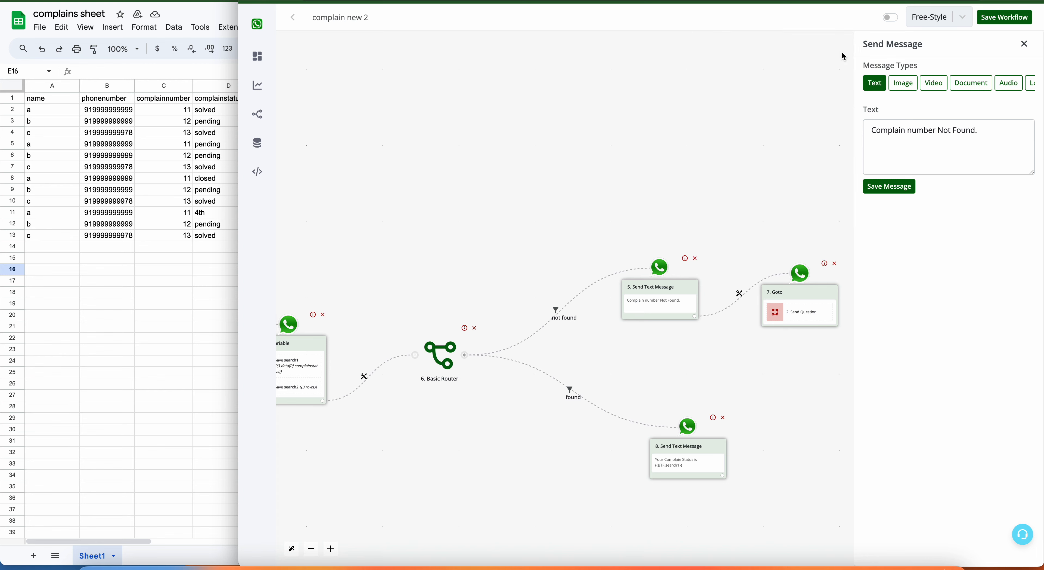
left_click(929, 123)
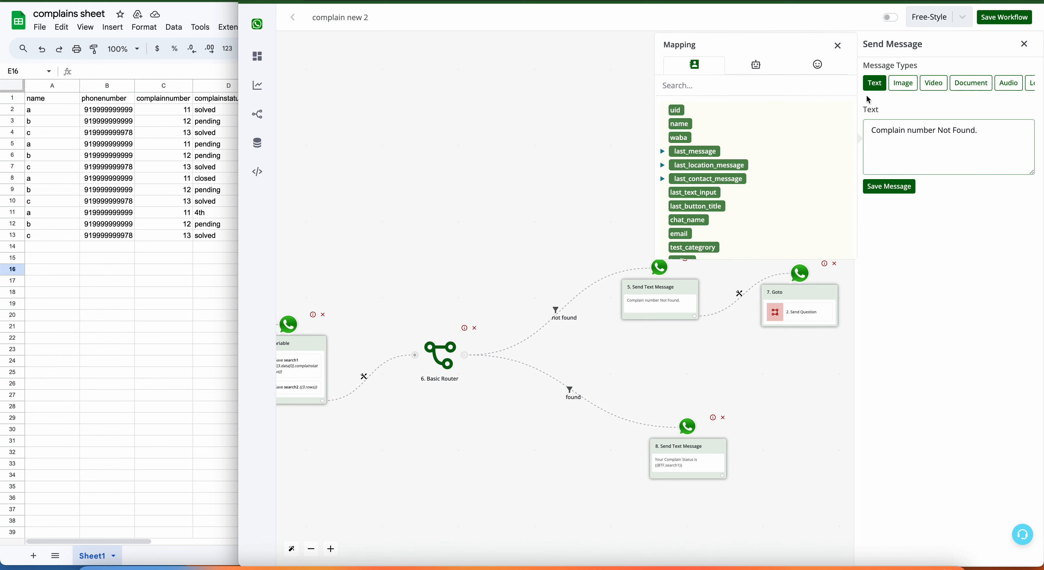
left_click(838, 45)
left_click(689, 465)
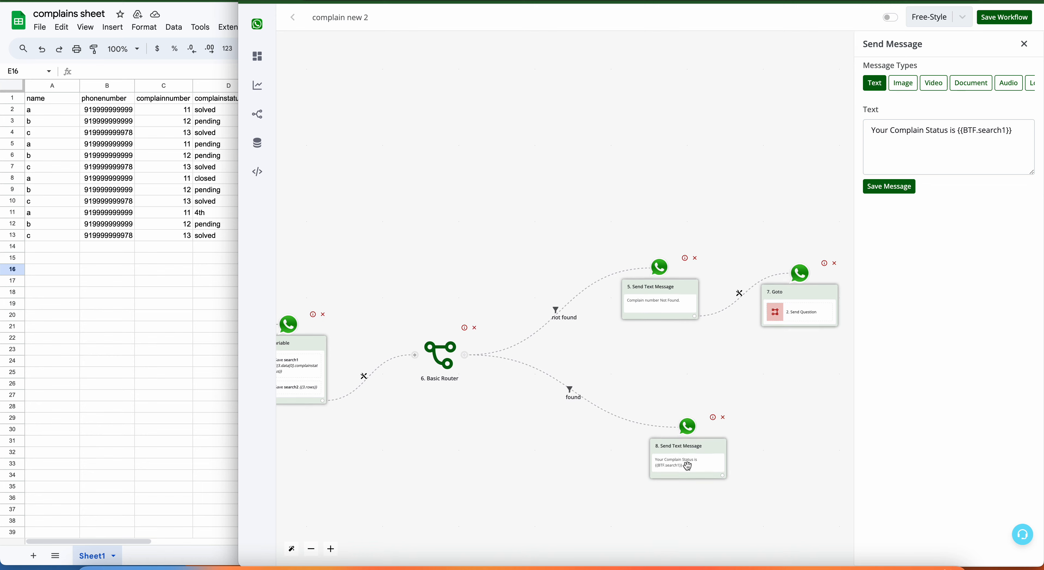
left_click(949, 131)
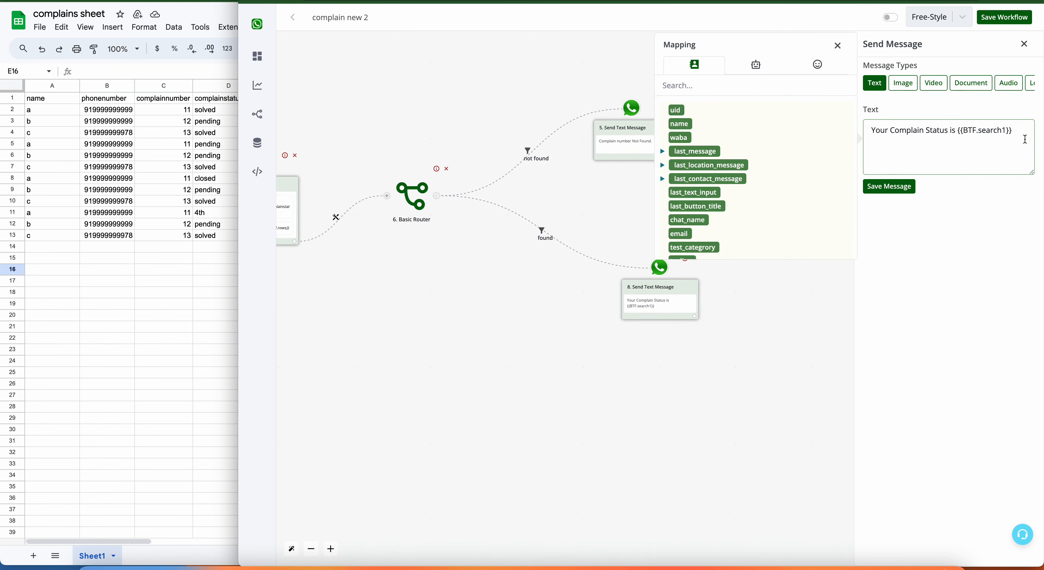
left_click_drag(1021, 133, 941, 131)
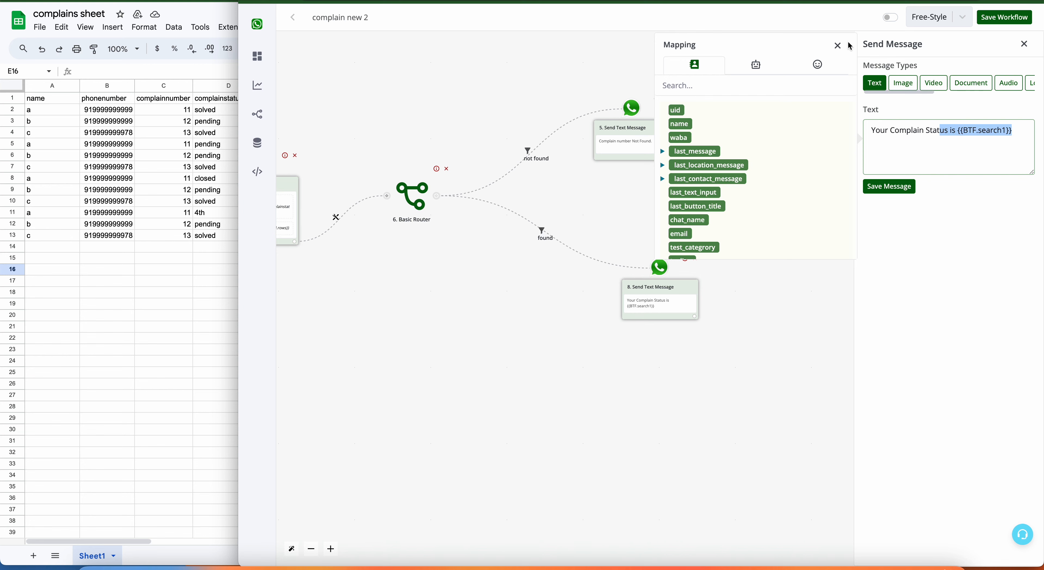
left_click(838, 45)
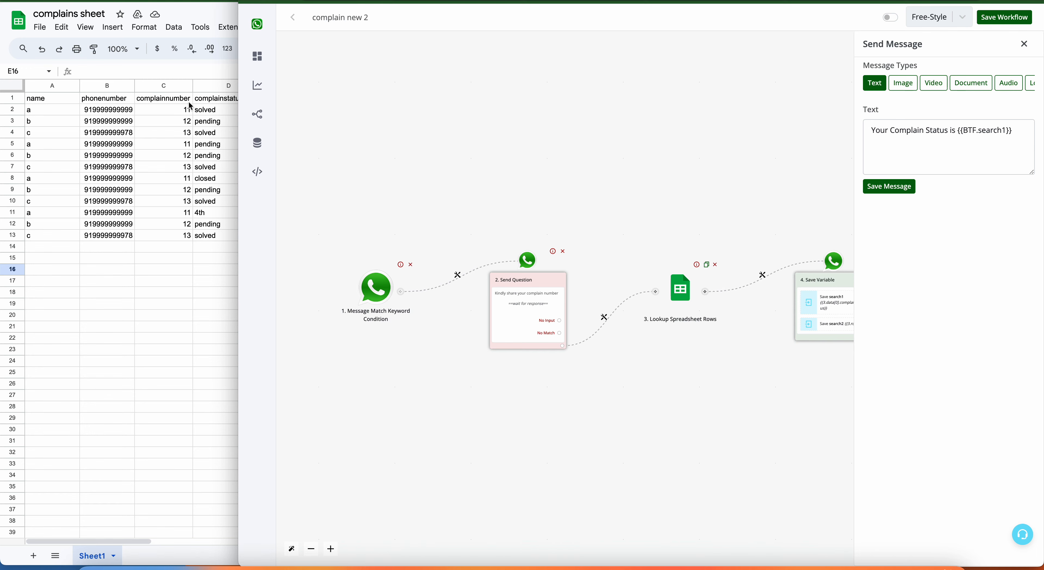
Step: Highlight cells C2:C8 of the complainnumber column in the complains sheet, and return to the workflow
left_click(173, 109)
left_click_drag(173, 109, 176, 180)
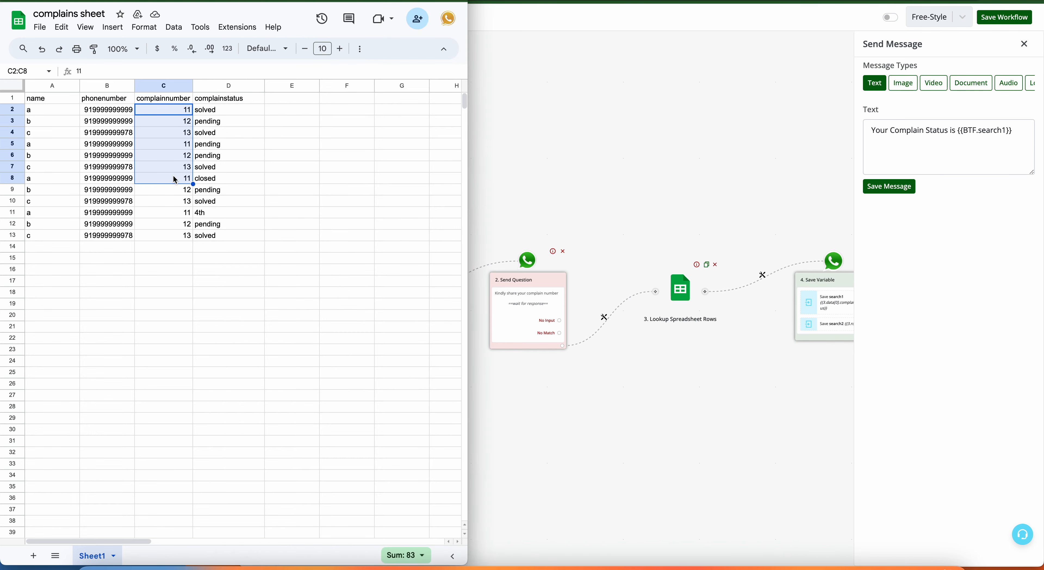
left_click(563, 123)
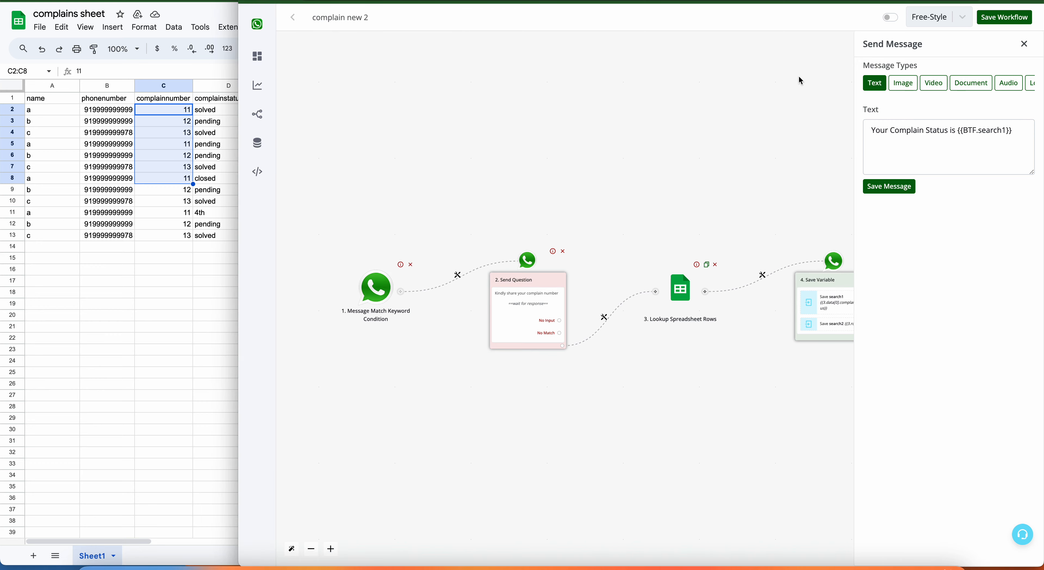
scroll(687, 128, "right", 10)
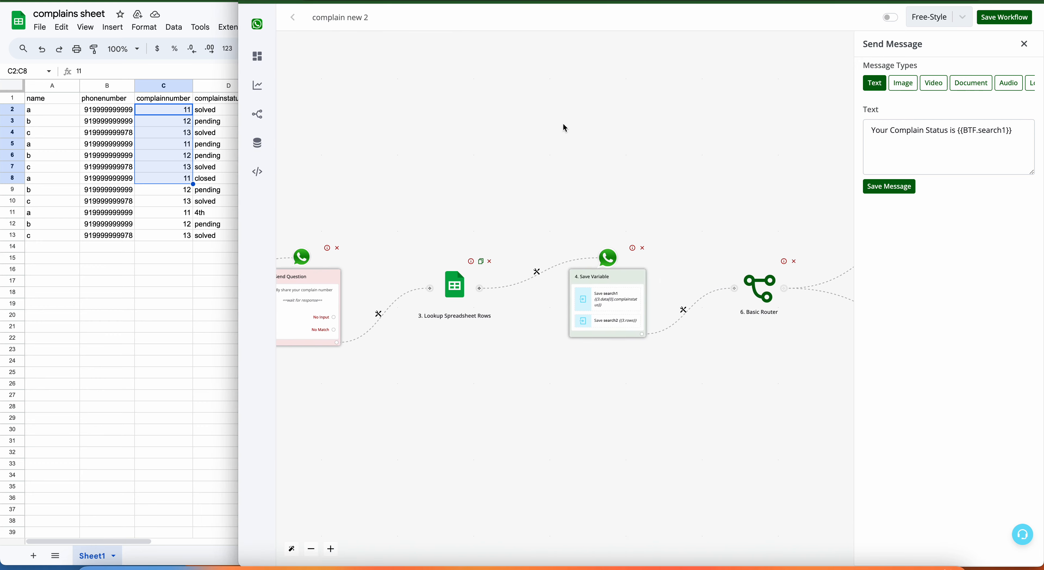